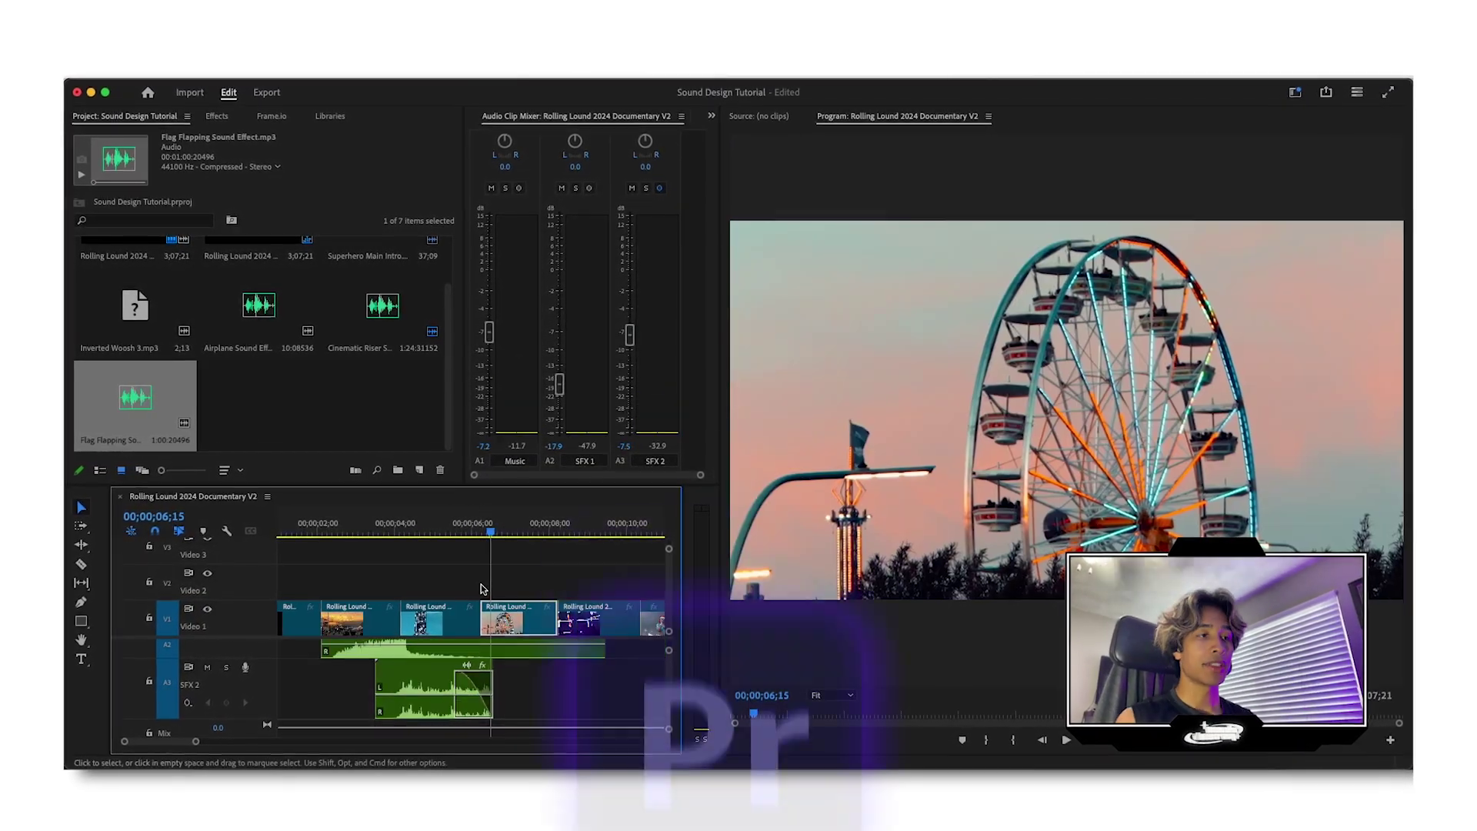
Step: Shrink the Audio 1 track height and scroll down to show Audio 2 and Audio 3
click(223, 120)
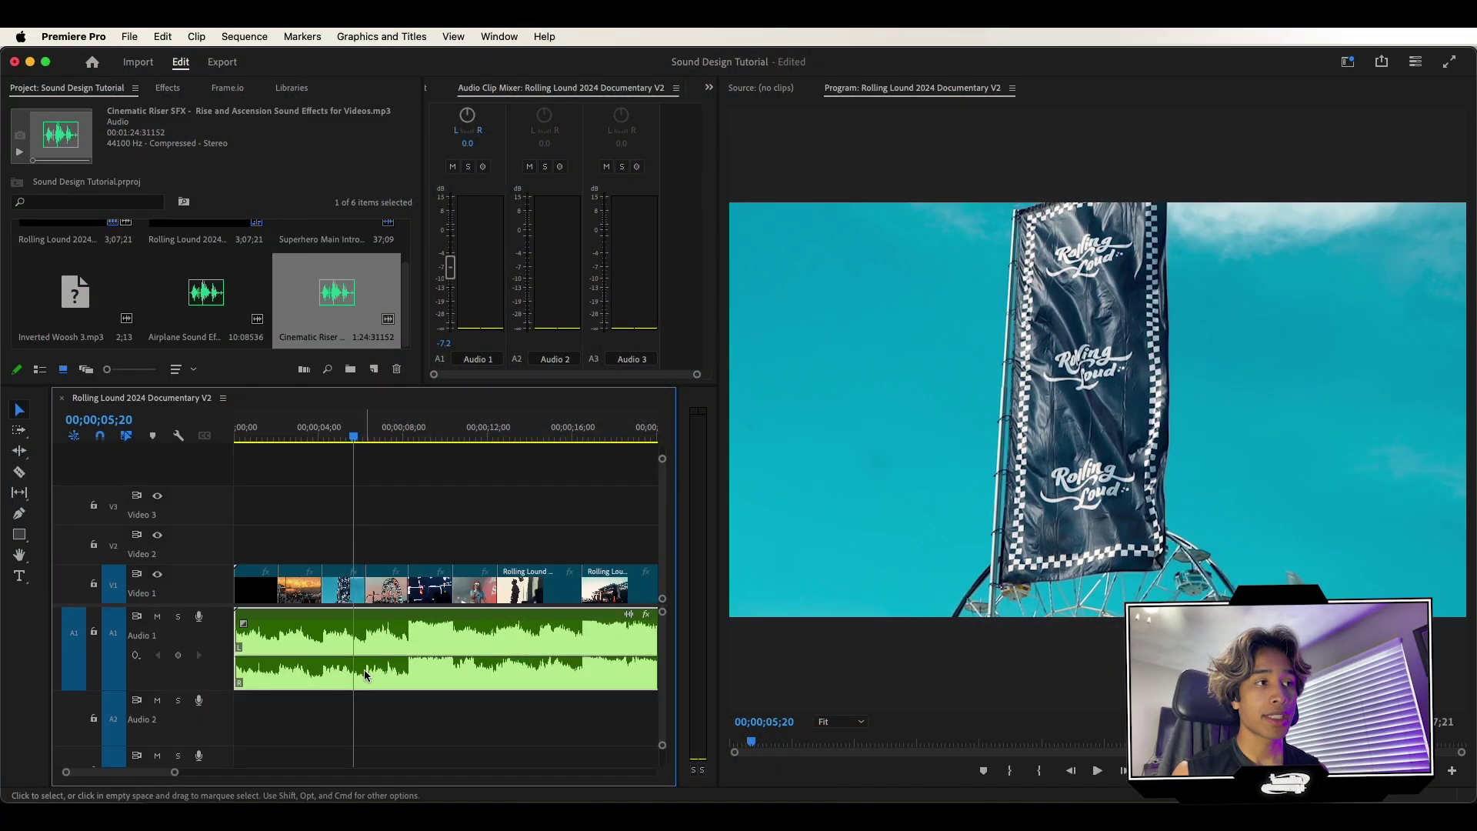
scroll(355, 692, down, 1)
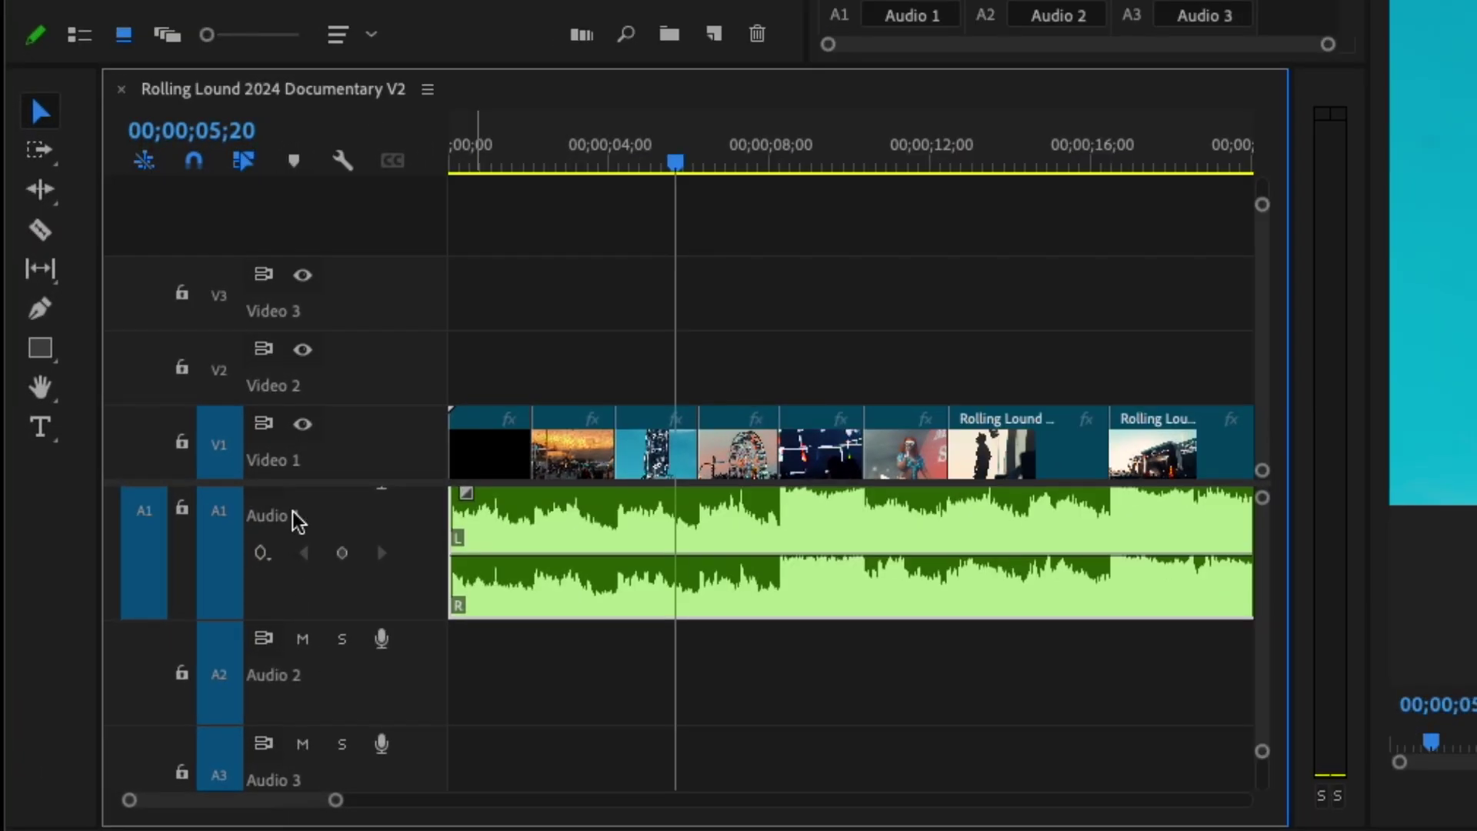
scroll(151, 624, up, 1)
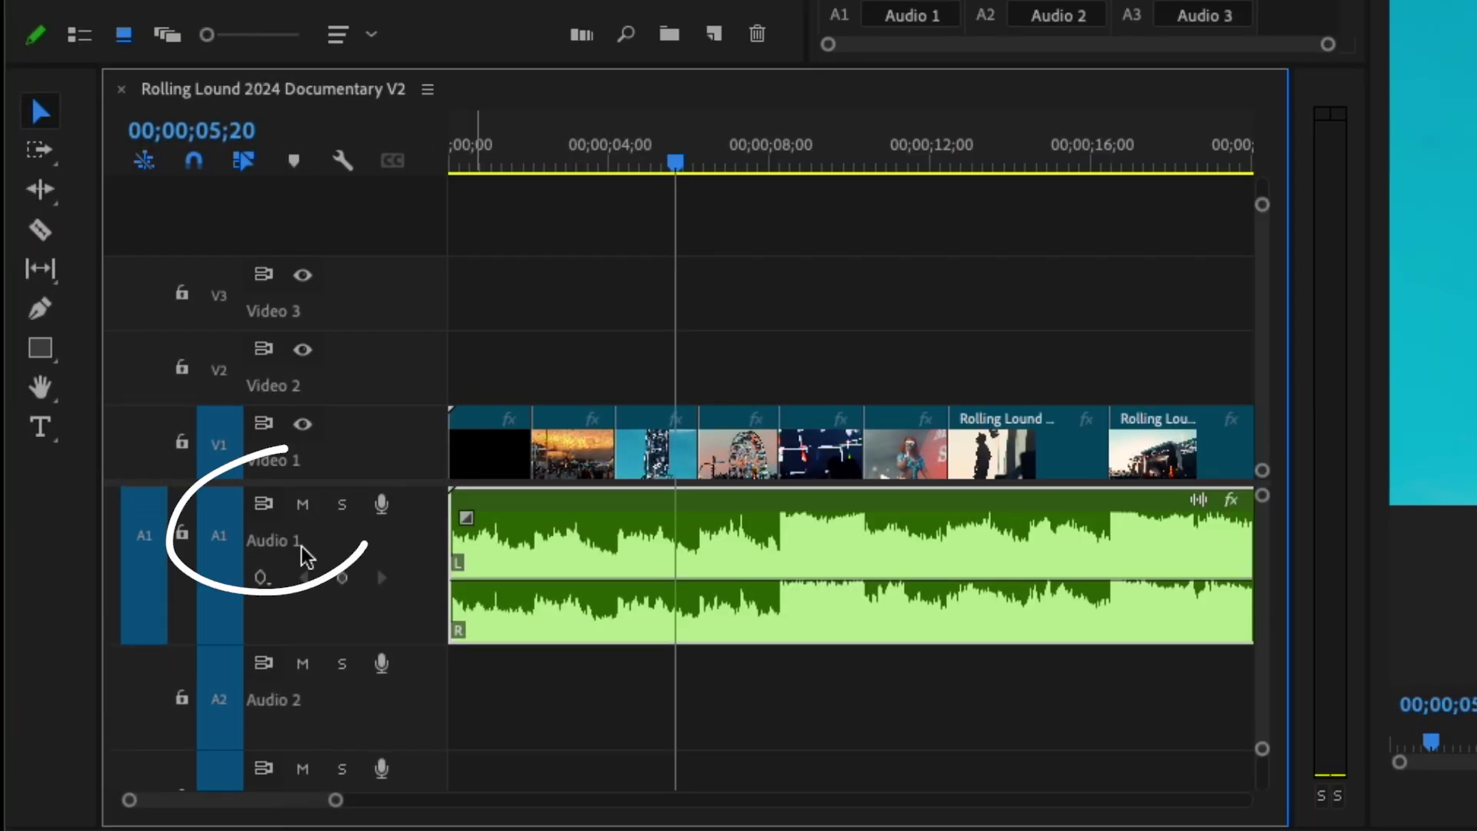
scroll(303, 550, down, 1)
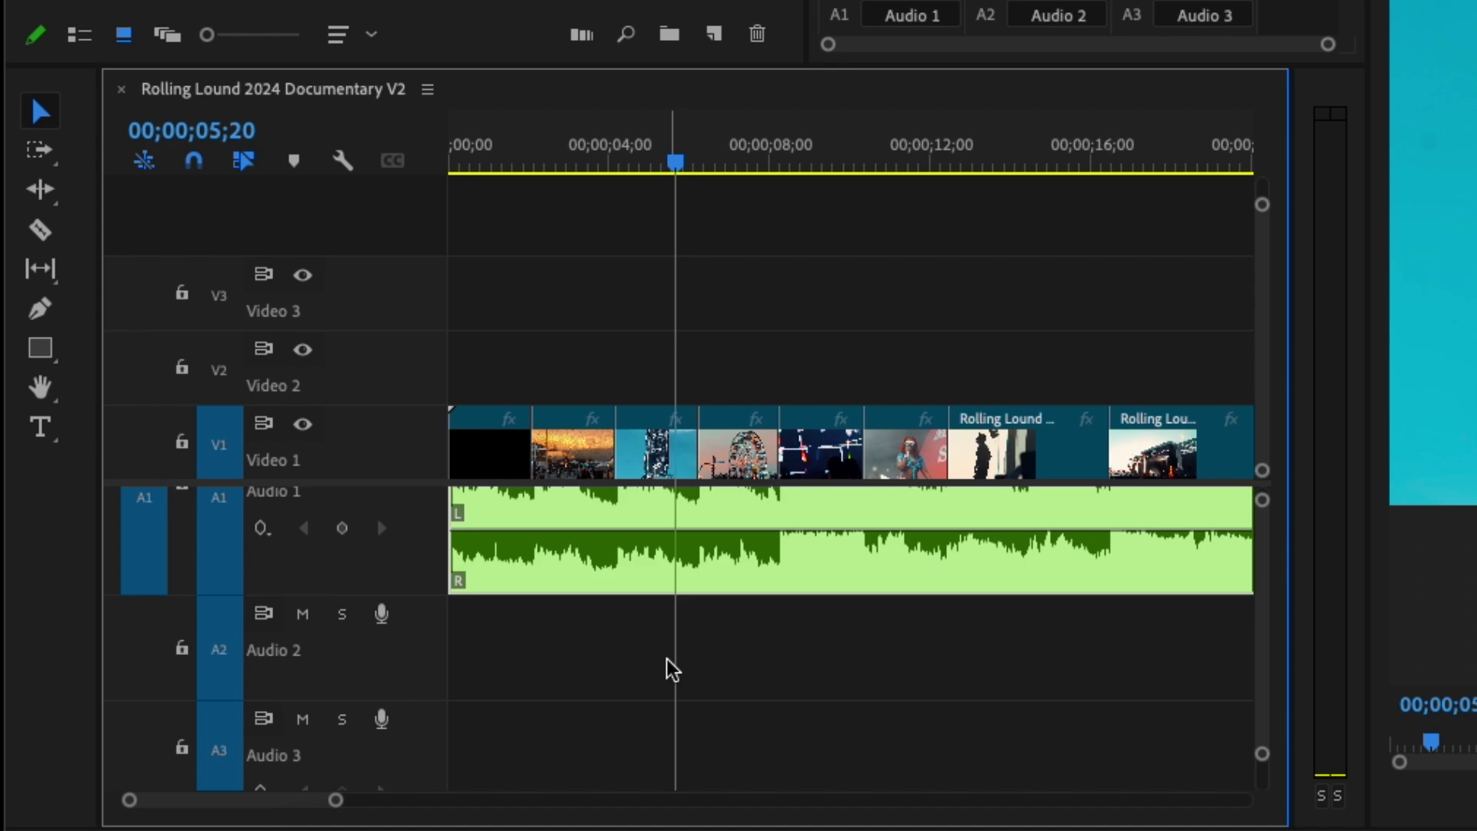
scroll(646, 646, down, 1)
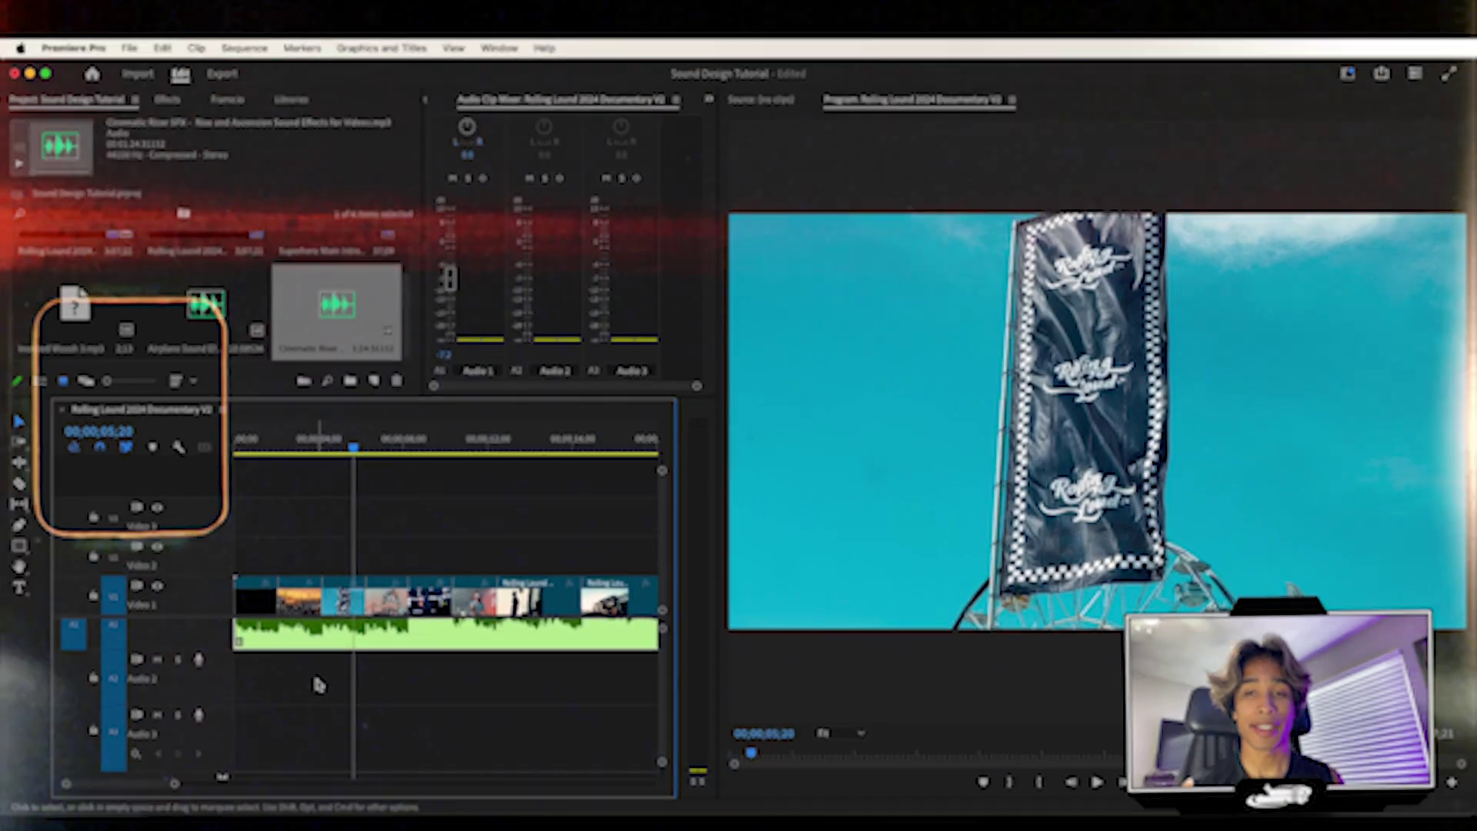
Step: Move the playhead back to around two seconds on the time ruler
click(290, 435)
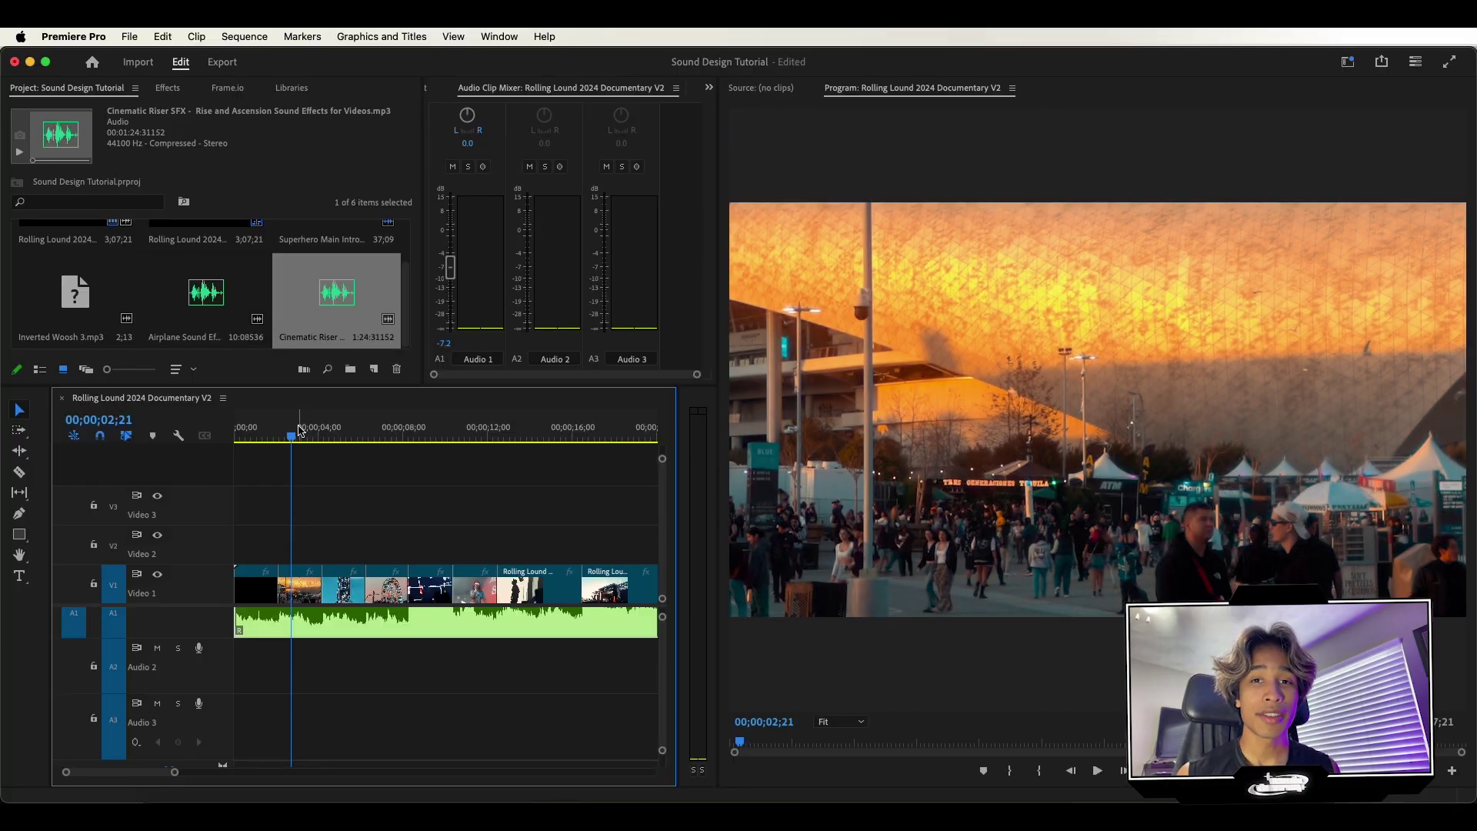
Step: Set the playhead to 00;00;04;02, resize the panels, and show the Effect Controls
drag(300, 431, 400, 436)
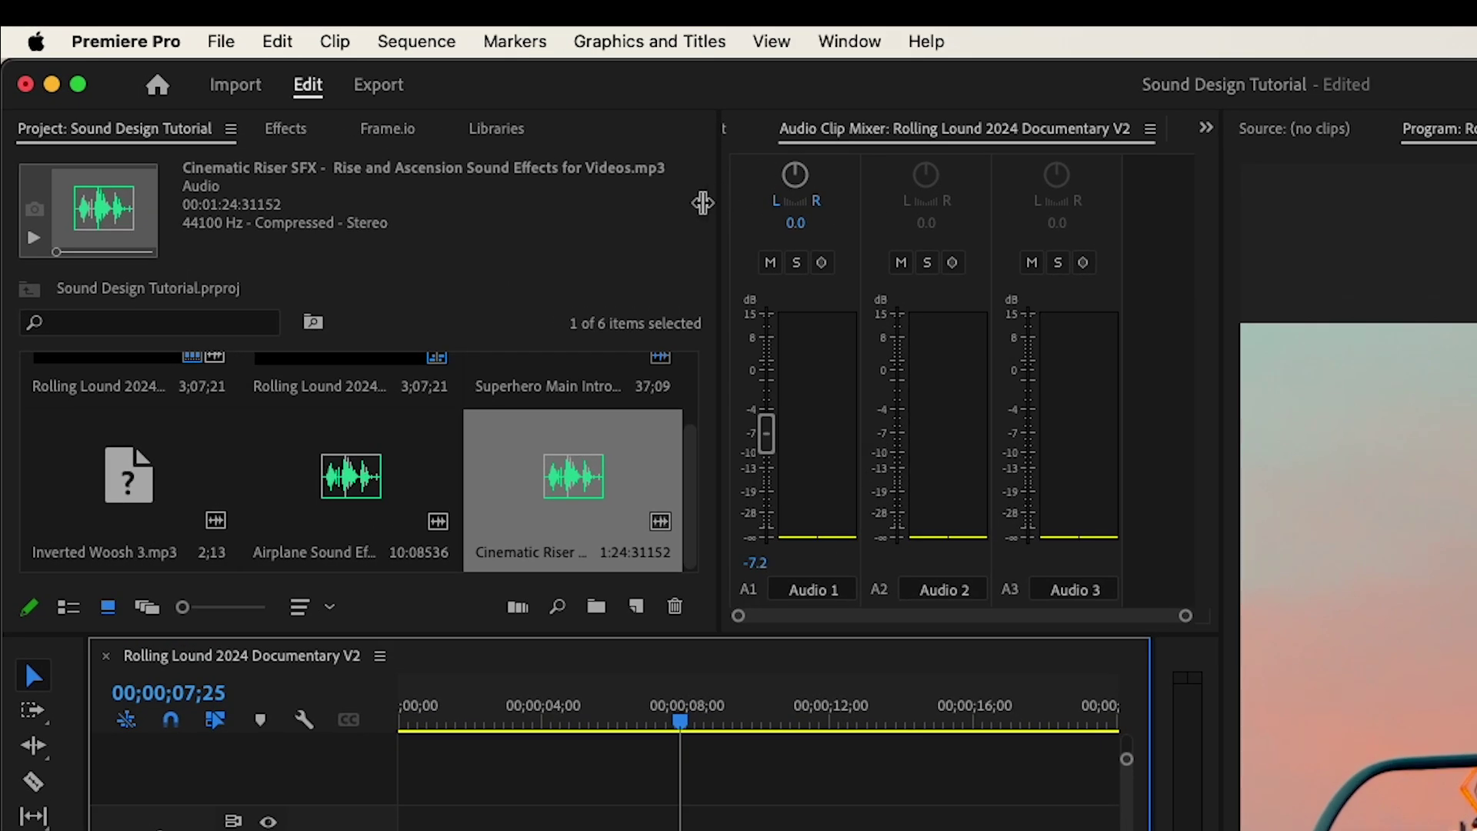
drag(701, 202, 505, 204)
drag(544, 639, 549, 817)
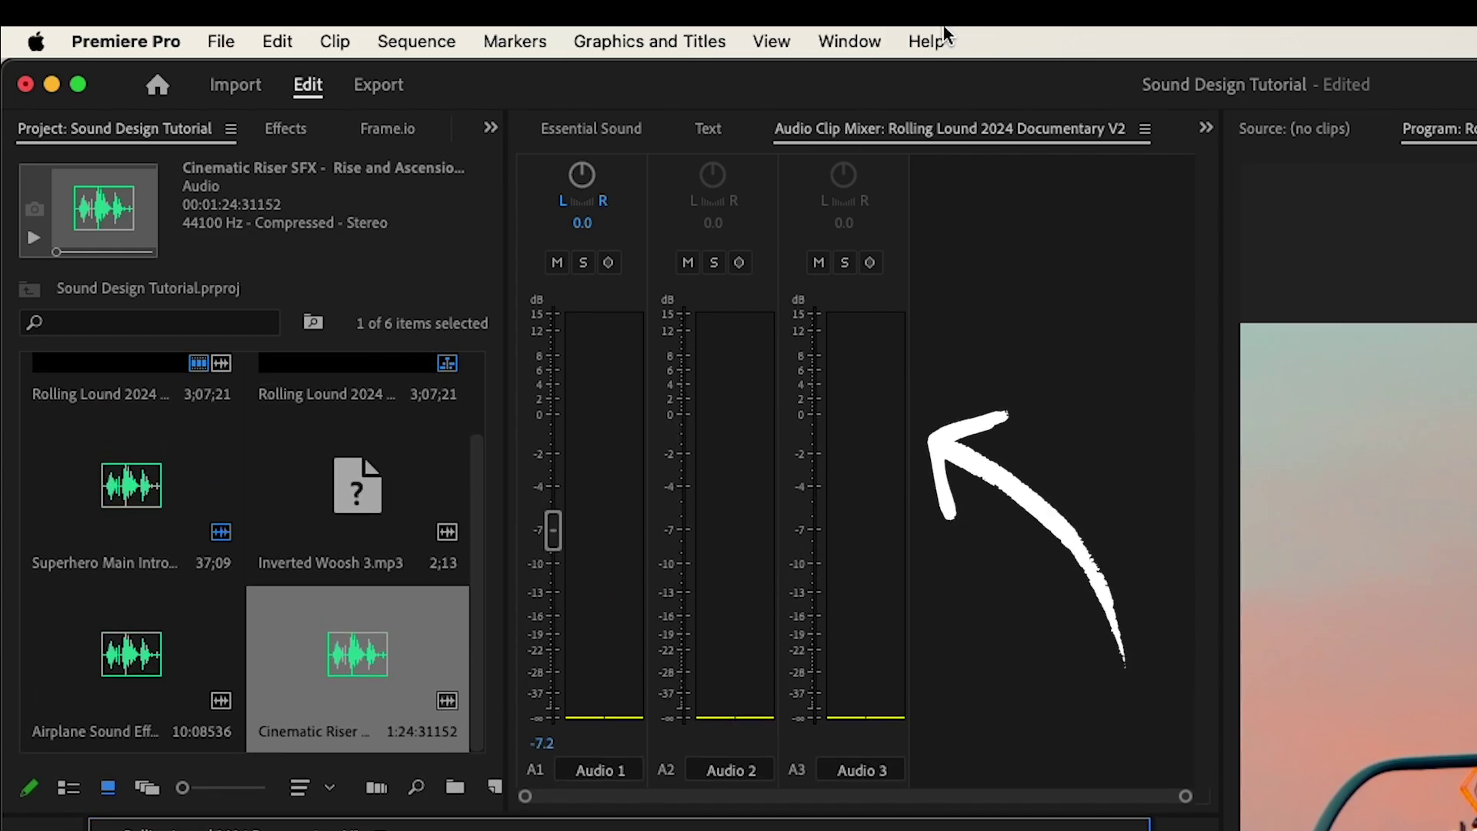
key(shift+5)
Step: Switch to the Audio workspace from Window > Workspaces
click(849, 41)
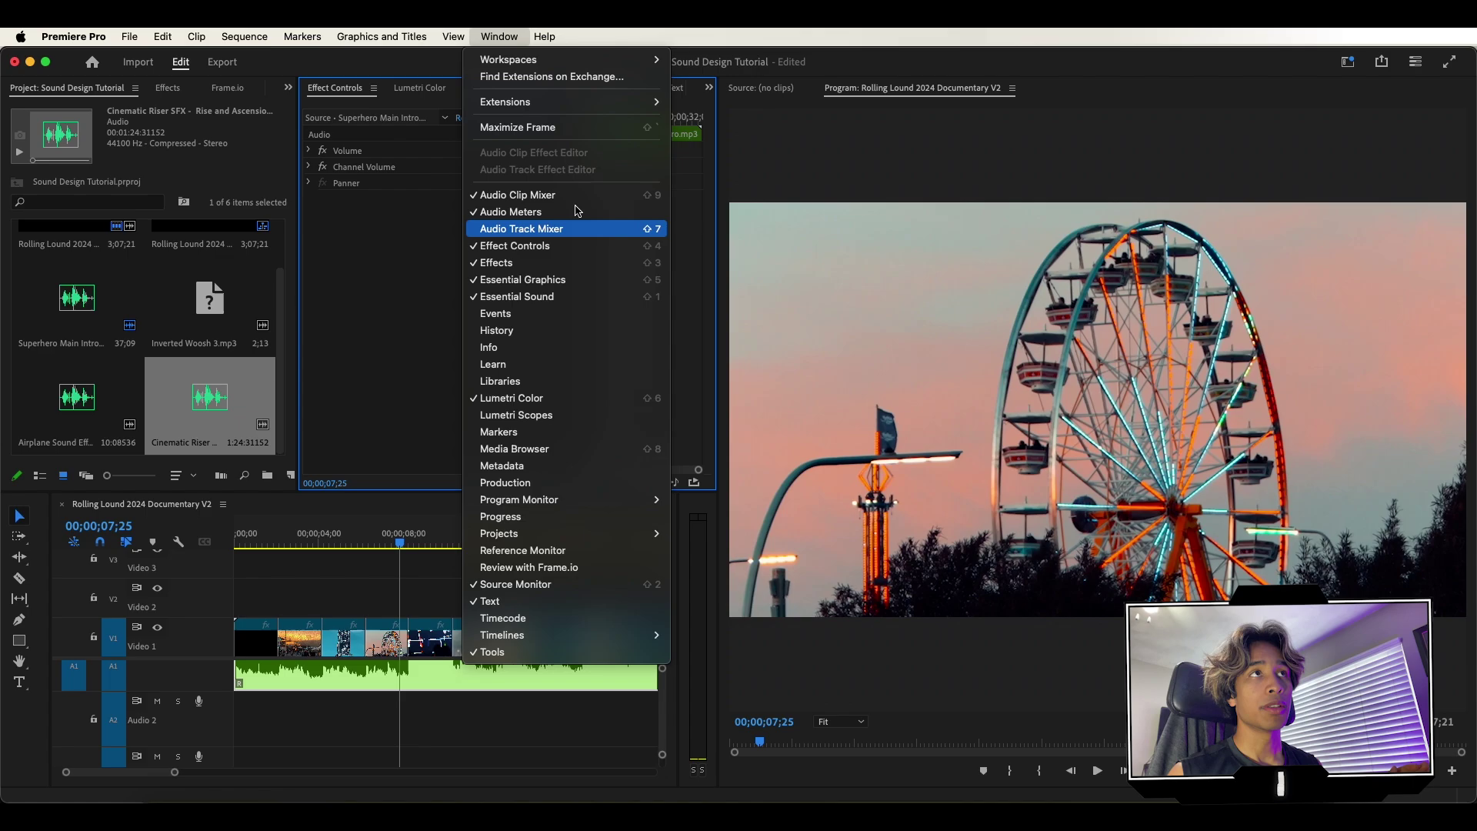
mouse_move(567, 59)
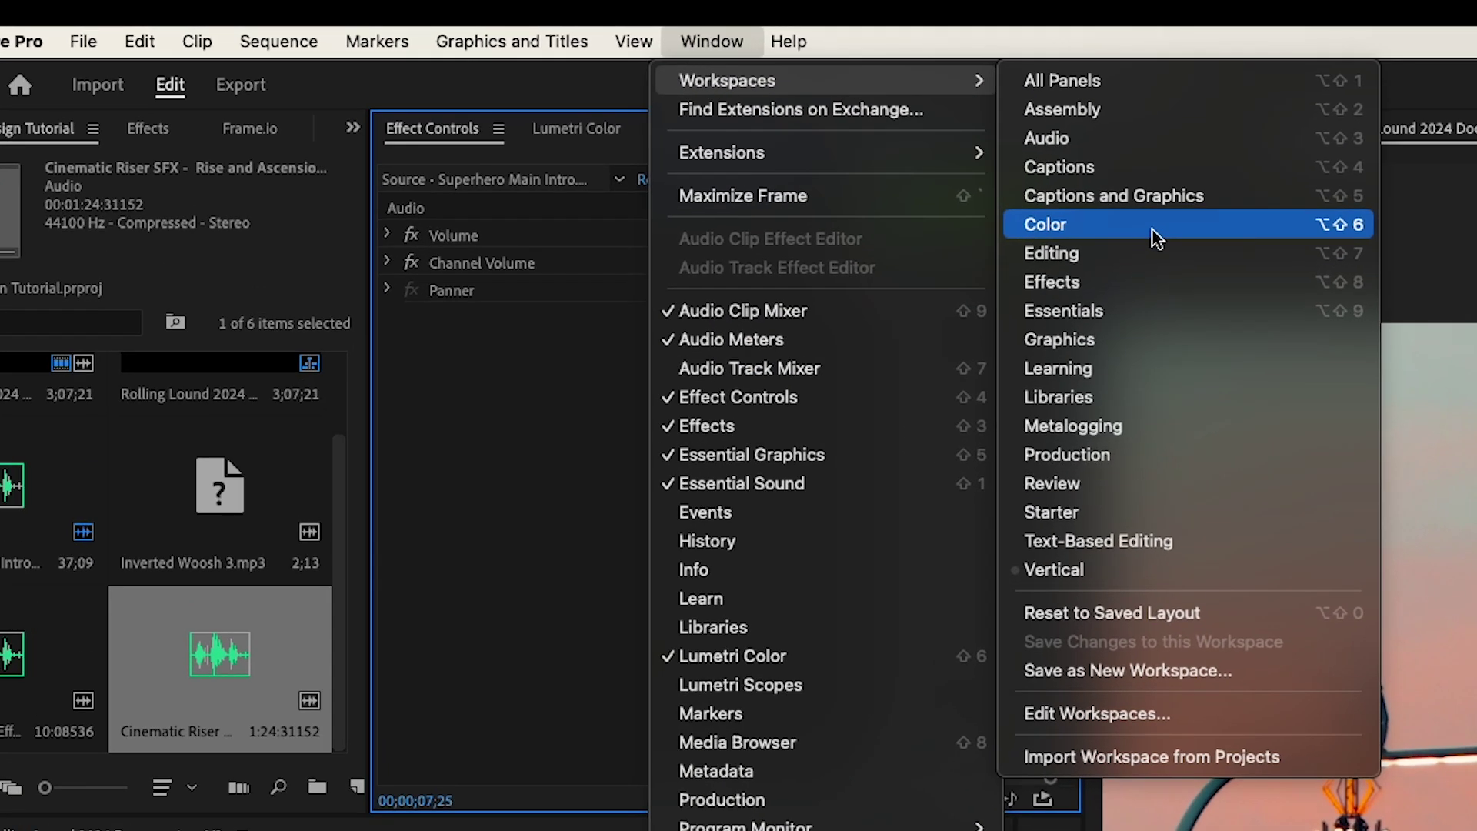
click(1097, 140)
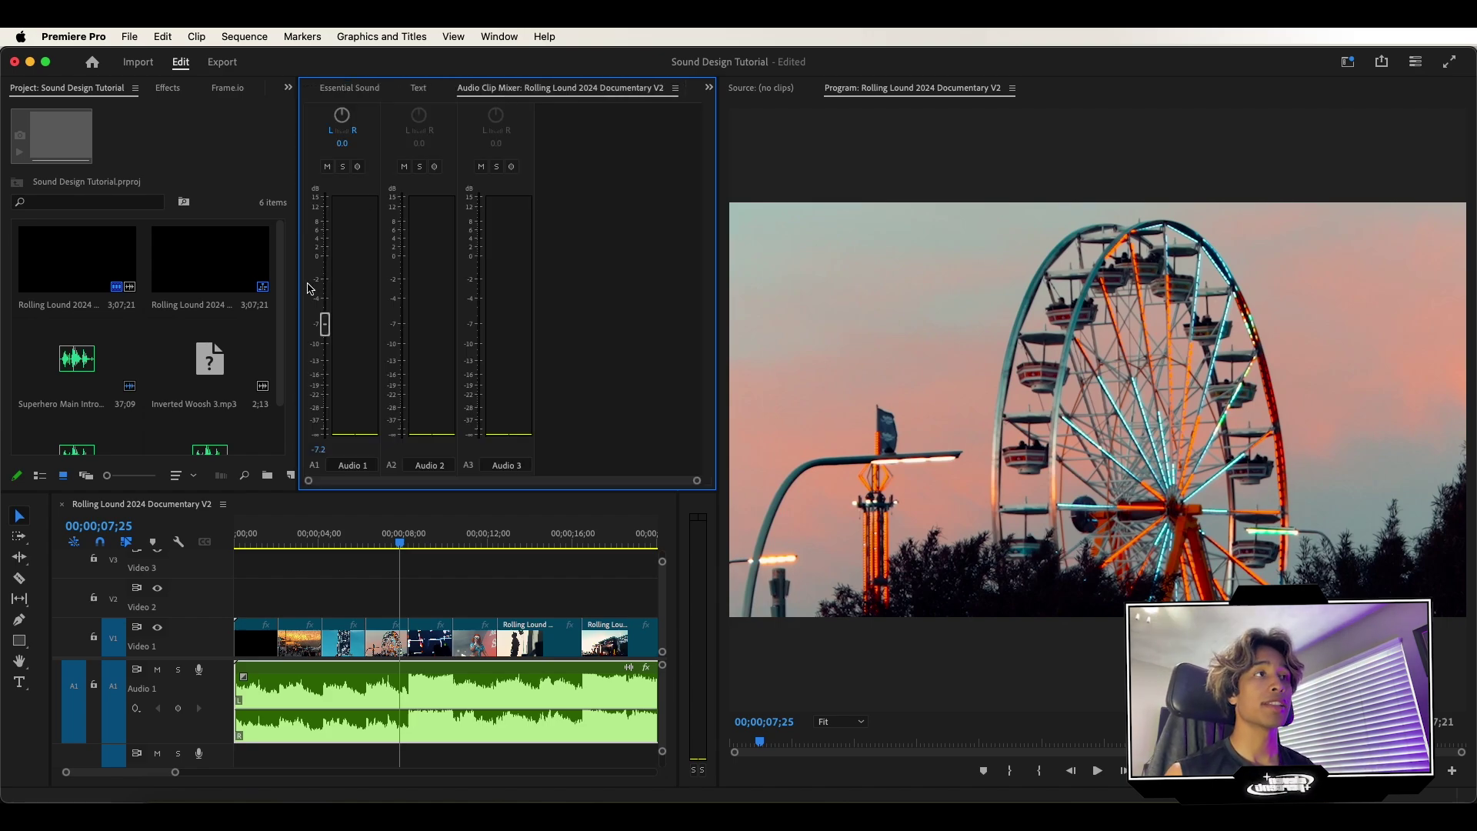
Step: Widen the Project panel, play the sequence, and rename audio track A1 to Music
drag(301, 299, 441, 300)
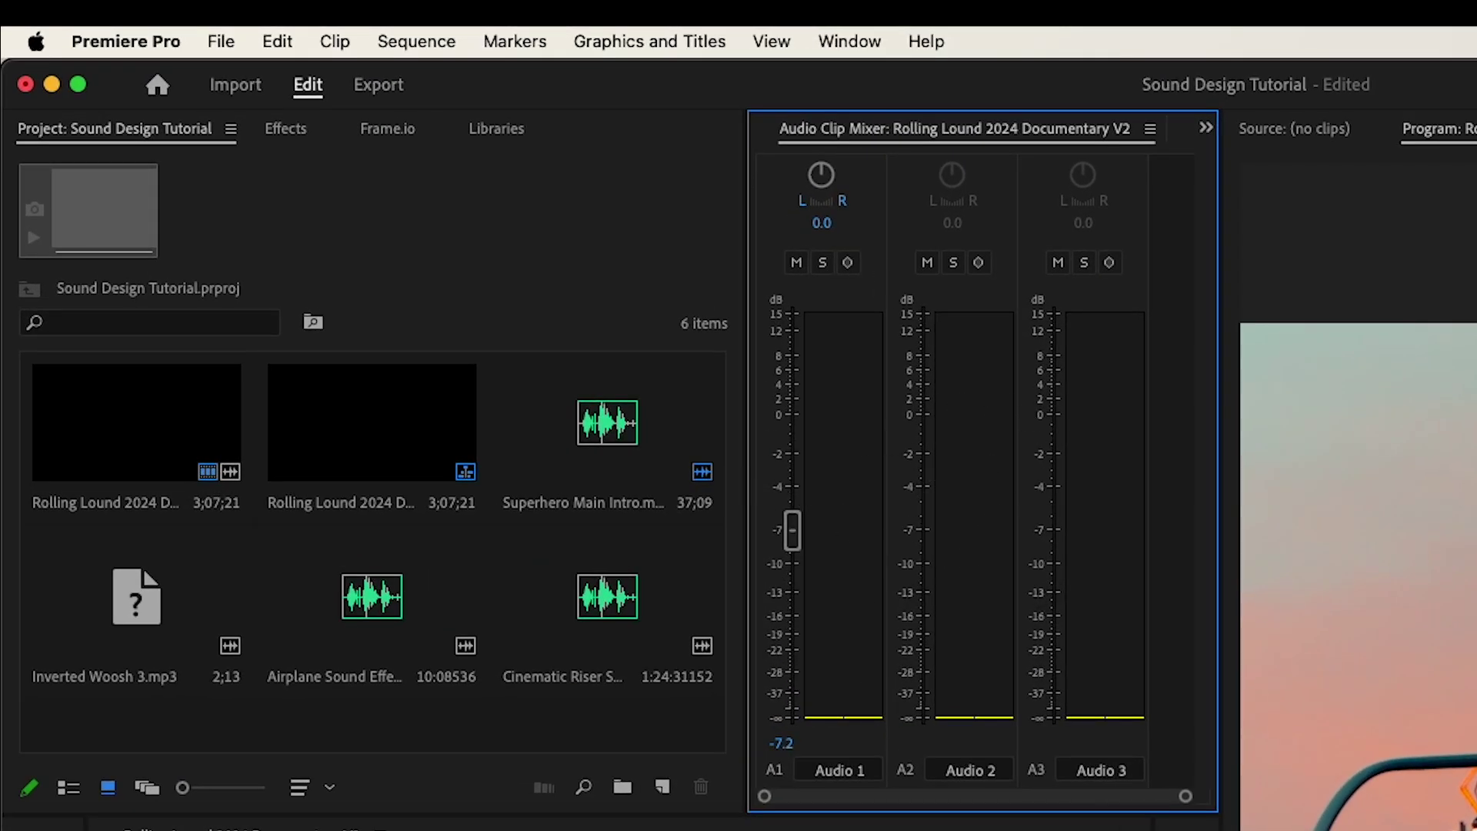
key(space)
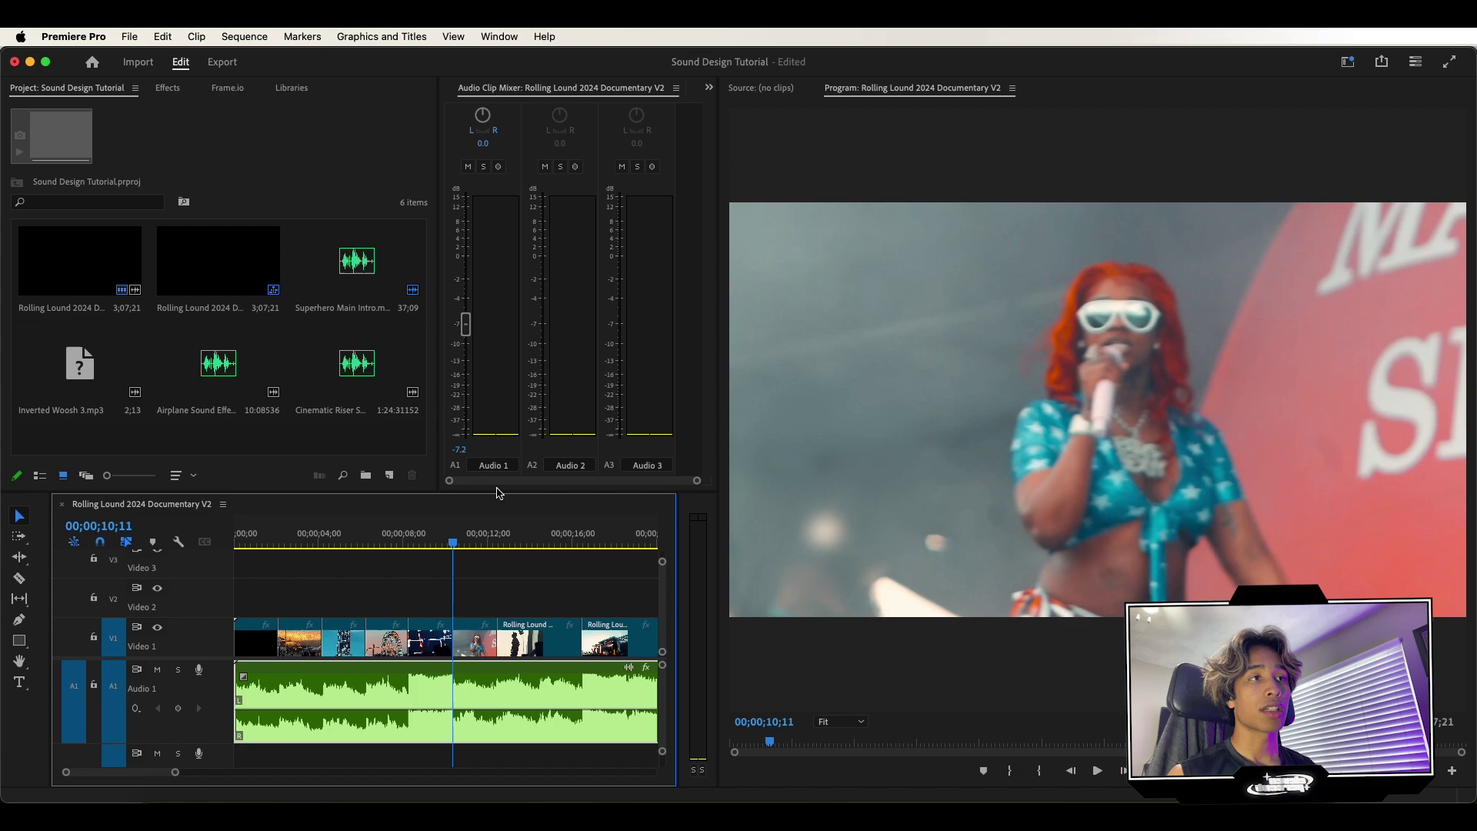
click(854, 773)
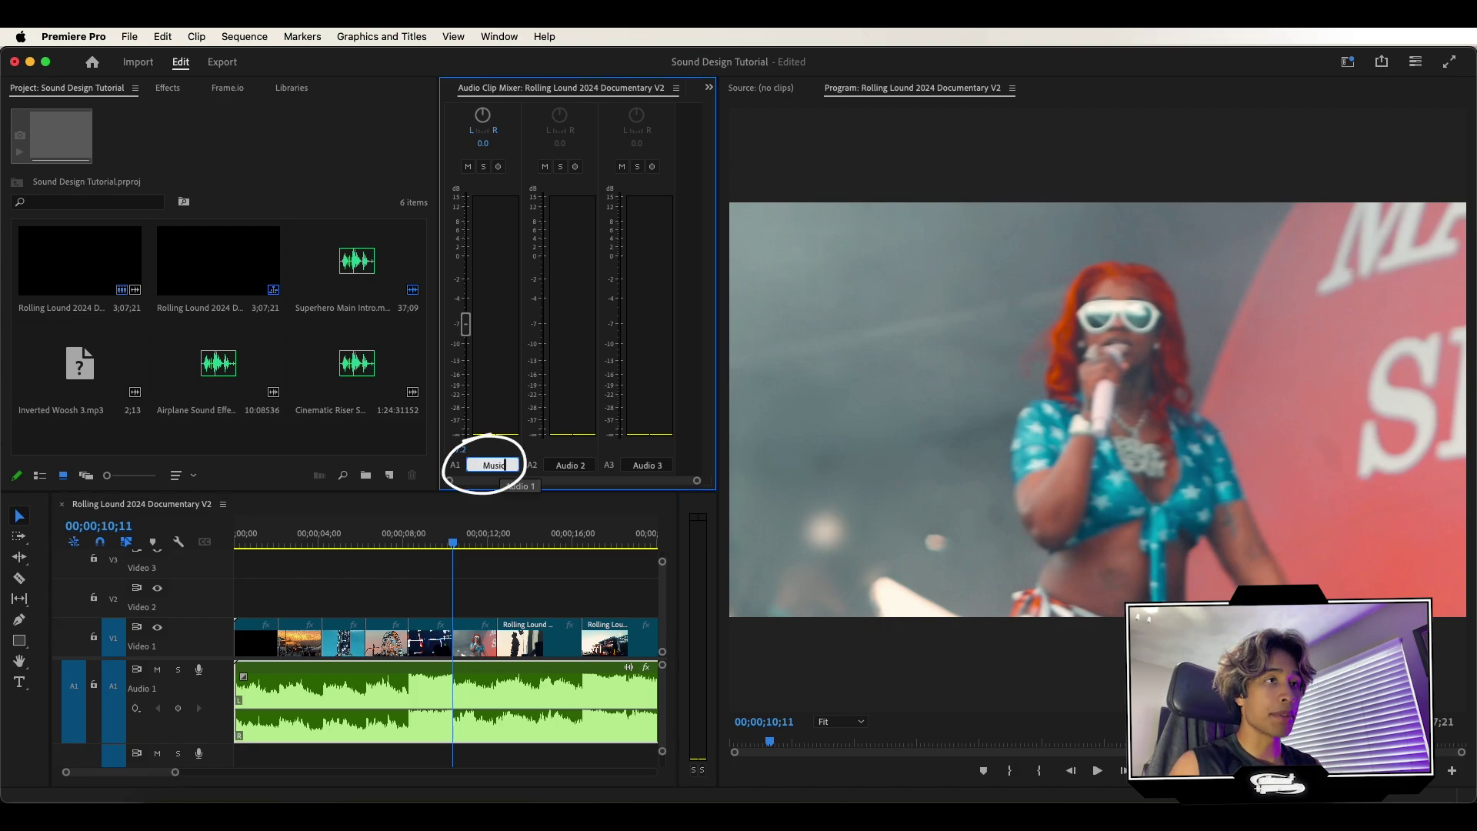
text(Music)
key(Return)
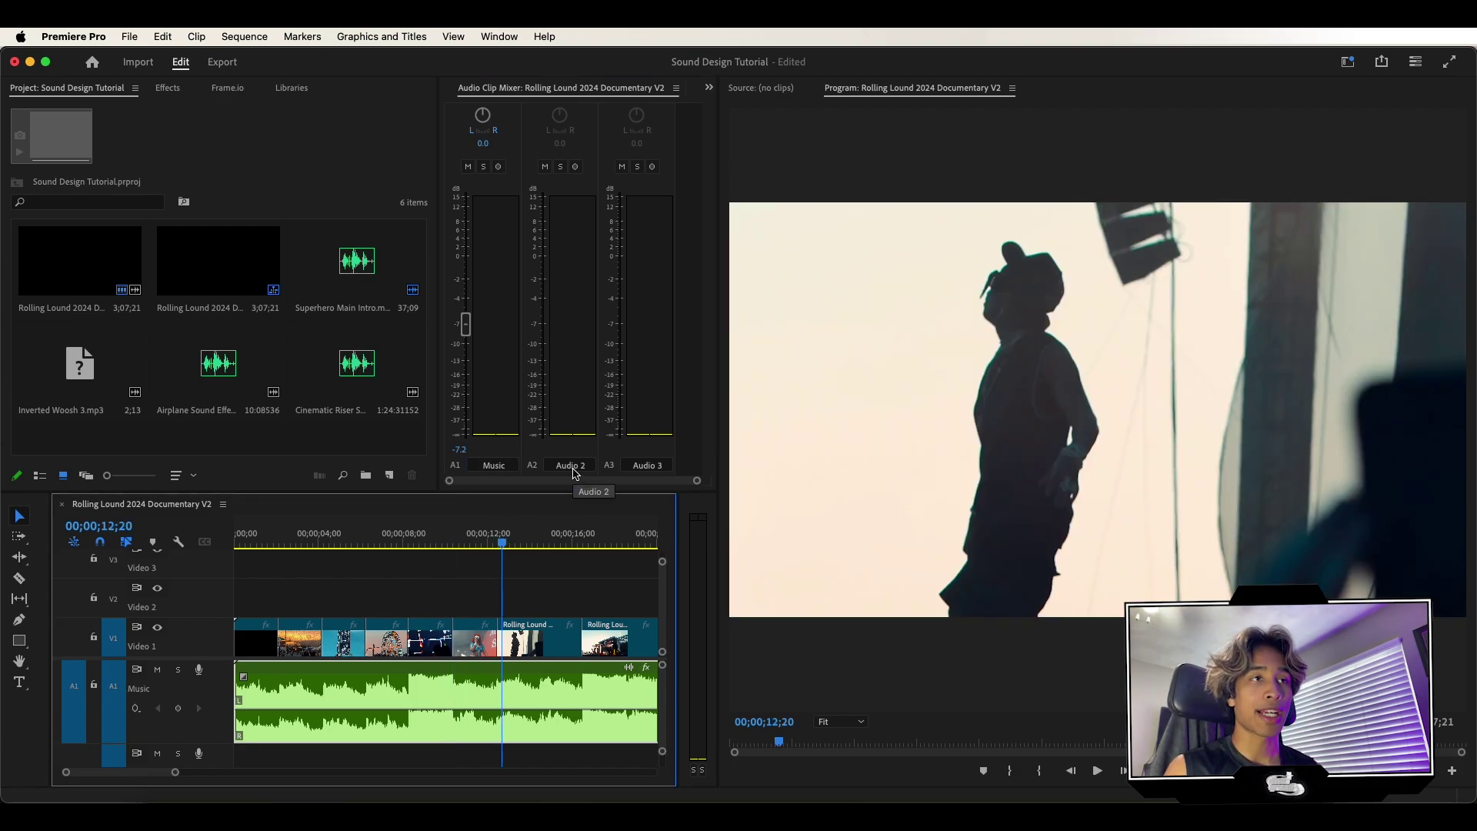
Step: Rename A2 to SFX 1 and A3 to SFX 2, then collapse the Music track
click(573, 465)
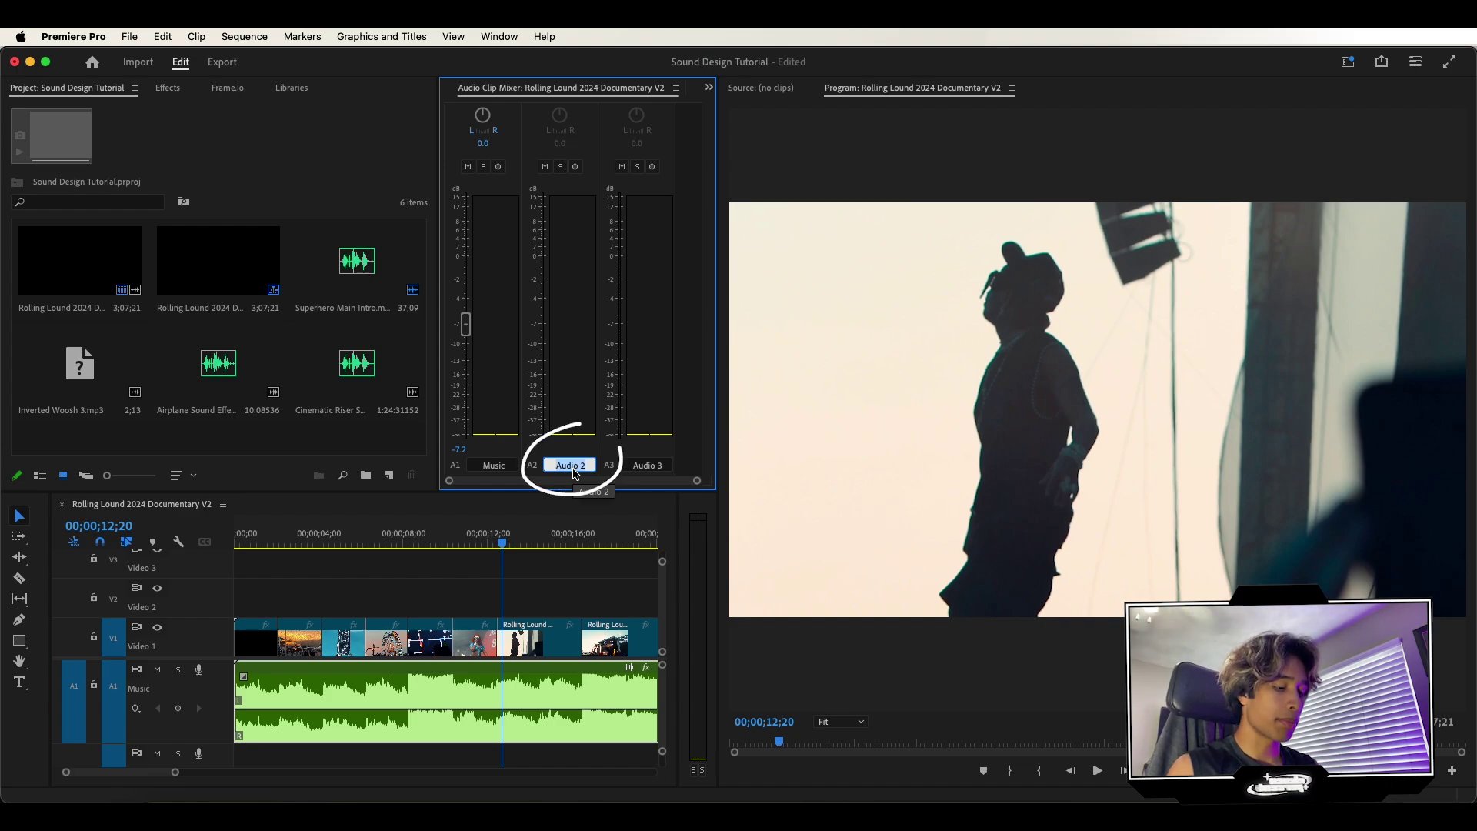
text(SFX 1)
click(646, 464)
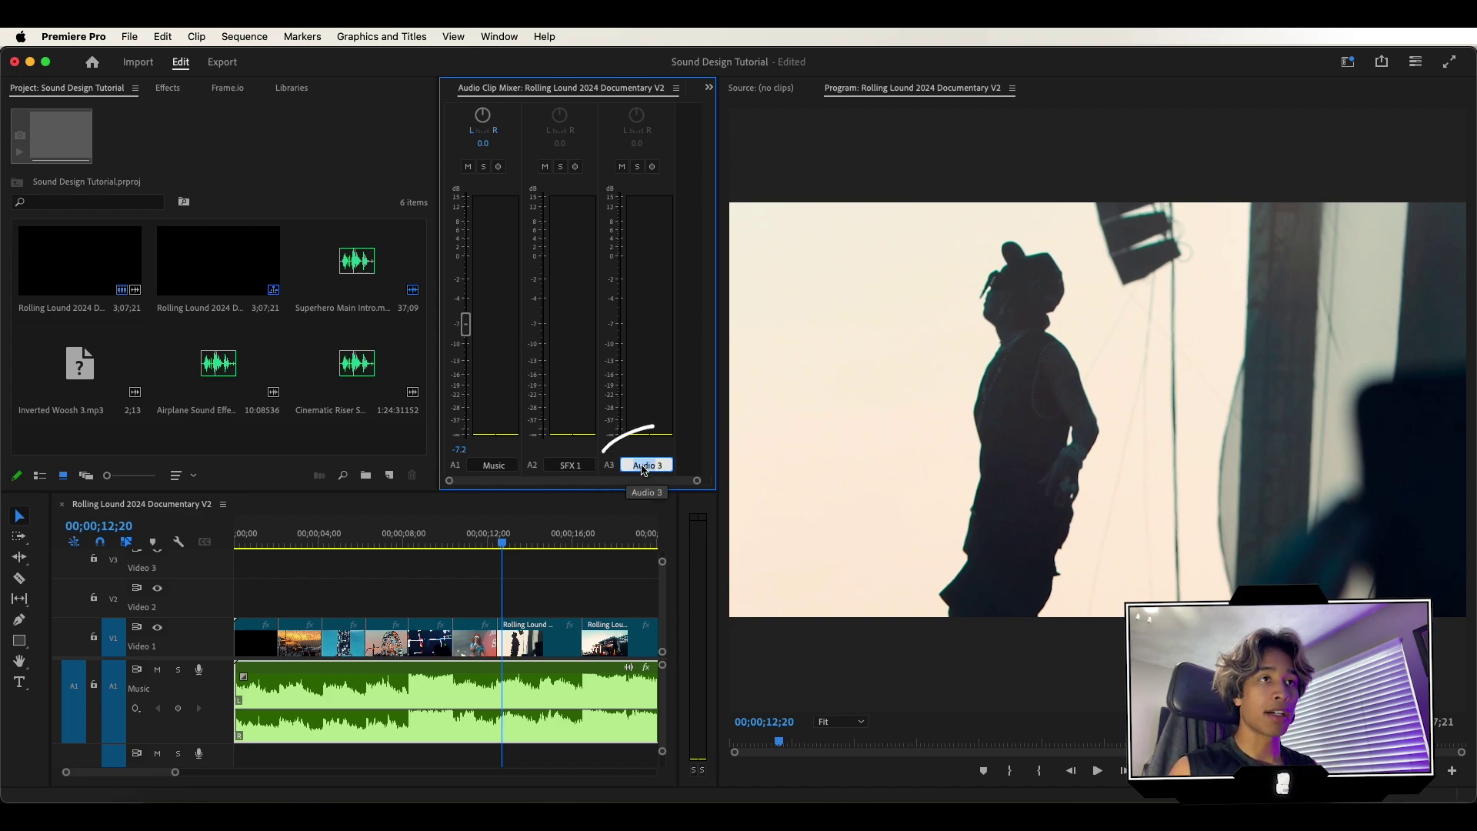
text(SFX 2)
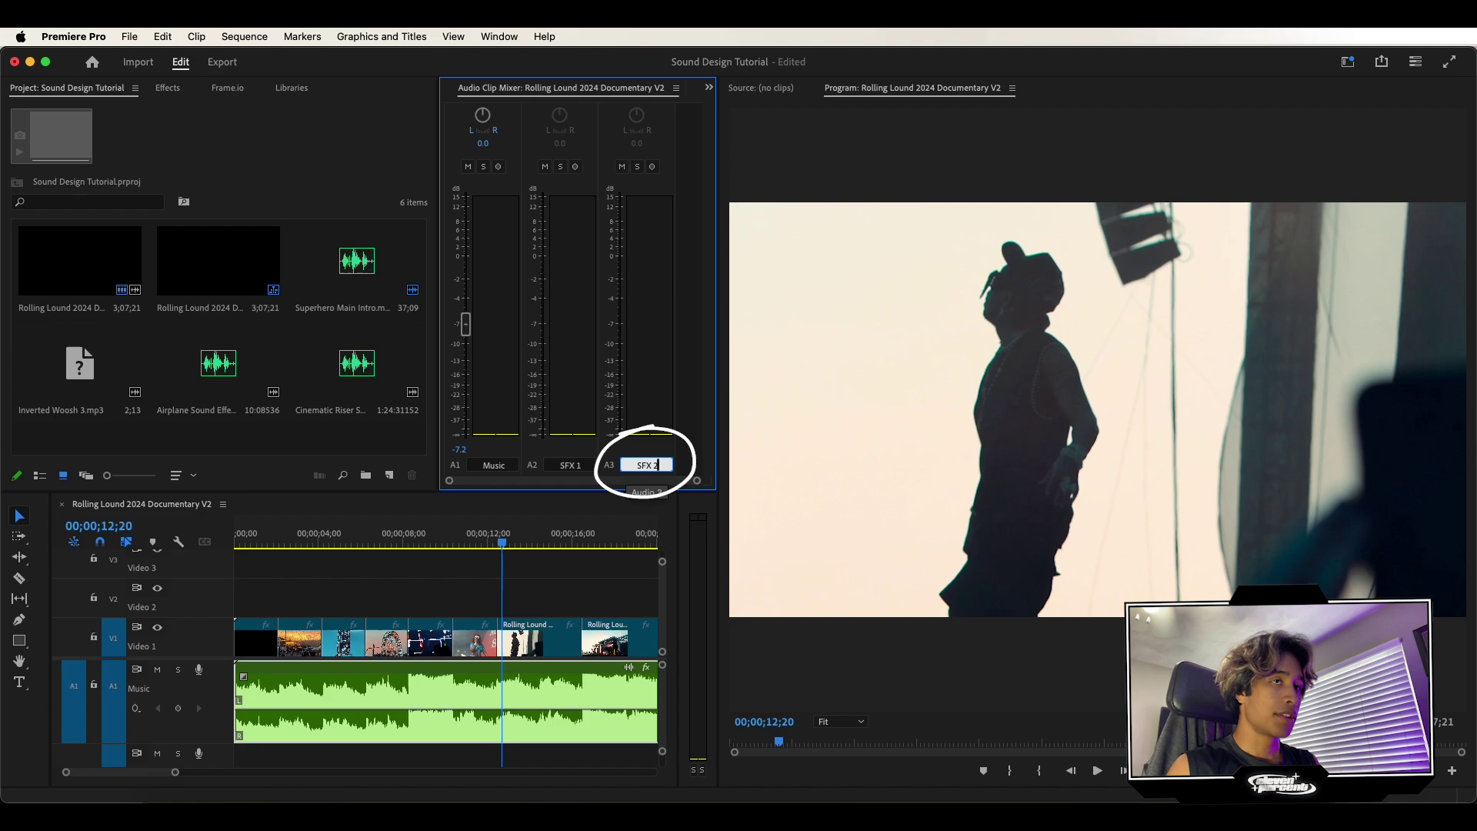
click(620, 567)
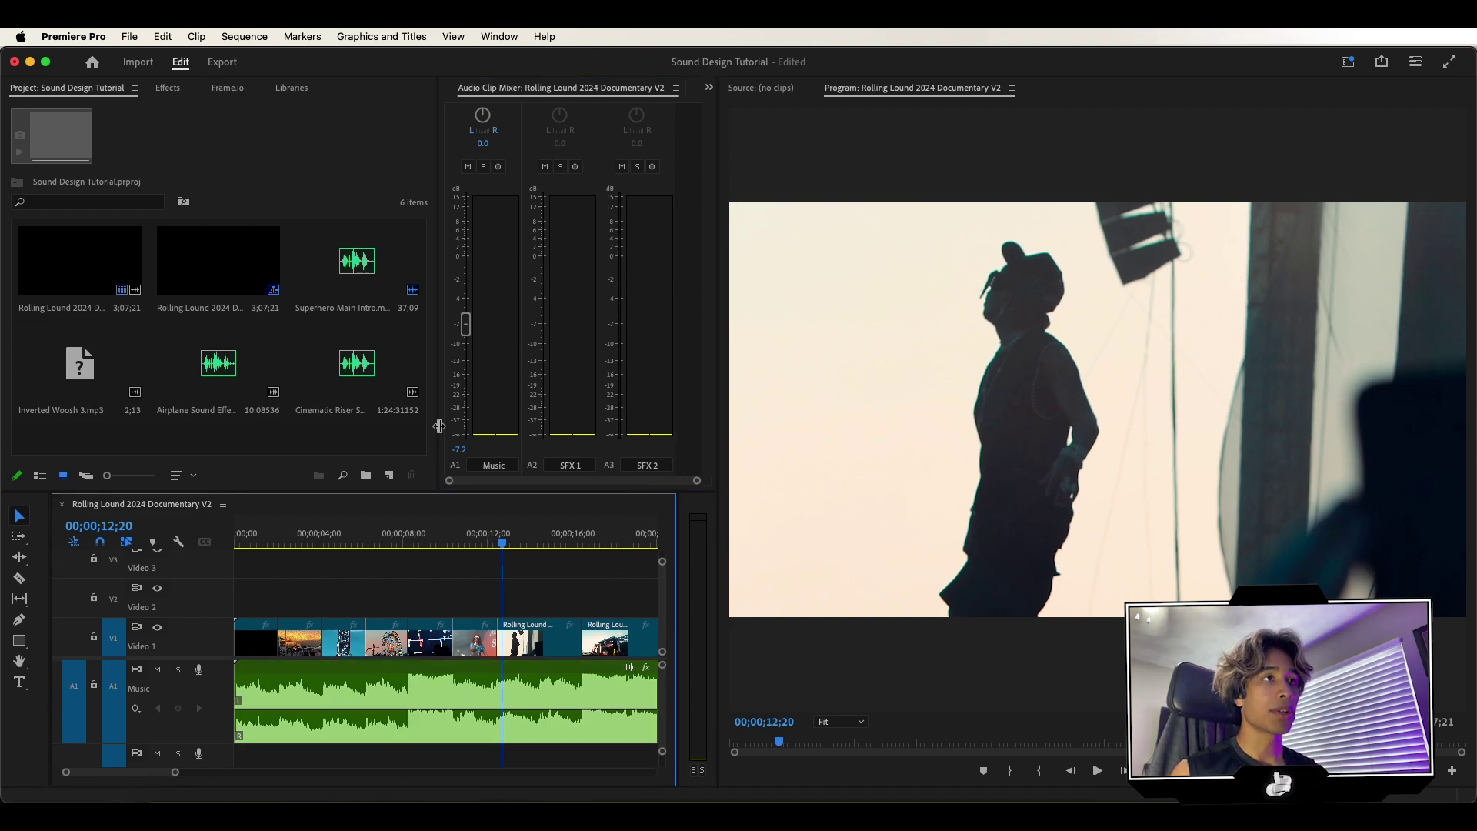
key(super+alt+minus)
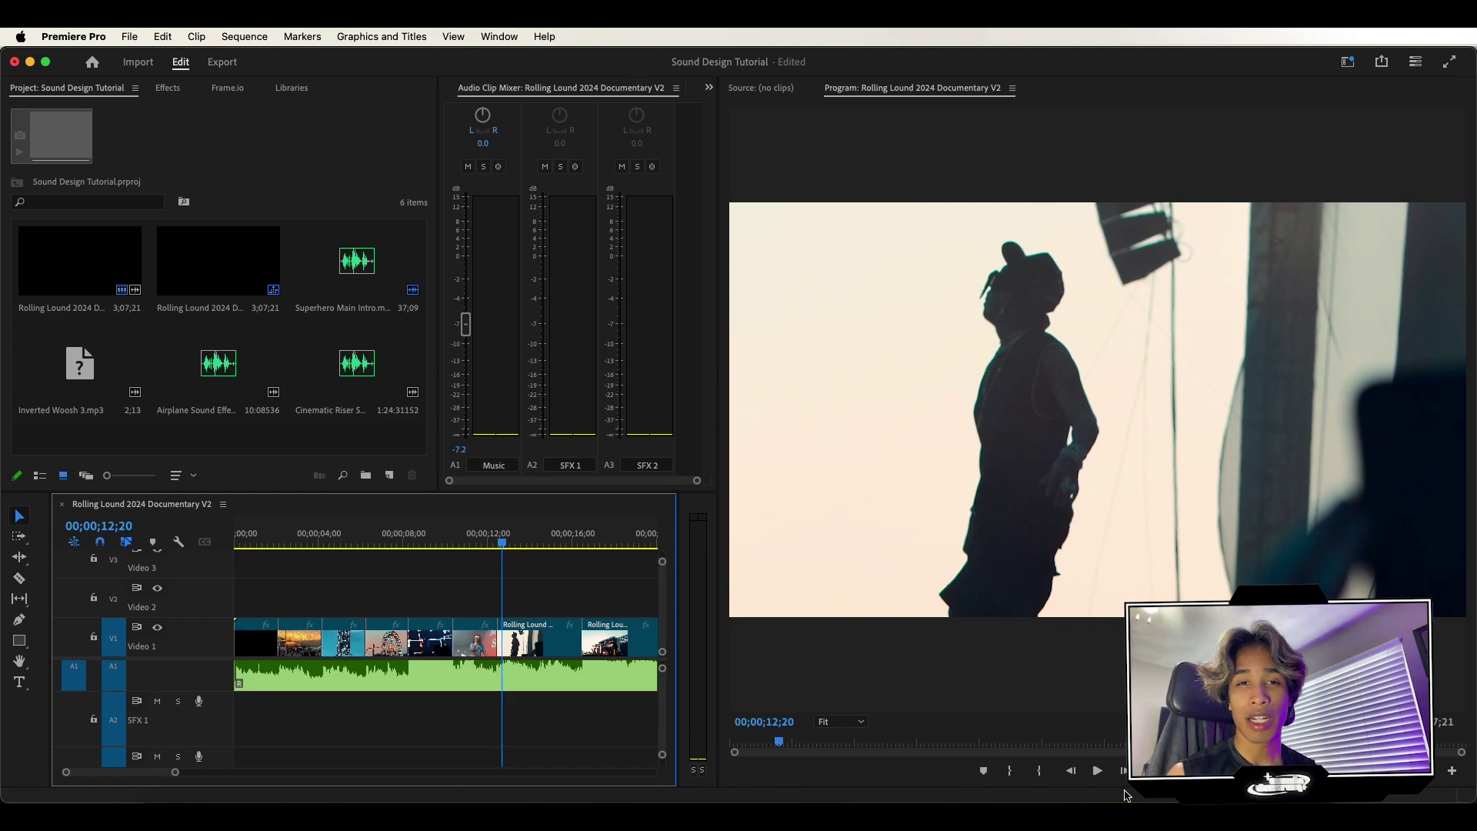
Step: Switch to Chrome and bring up the Cinematic Riser SFX video tab
key(super+Tab)
click(166, 60)
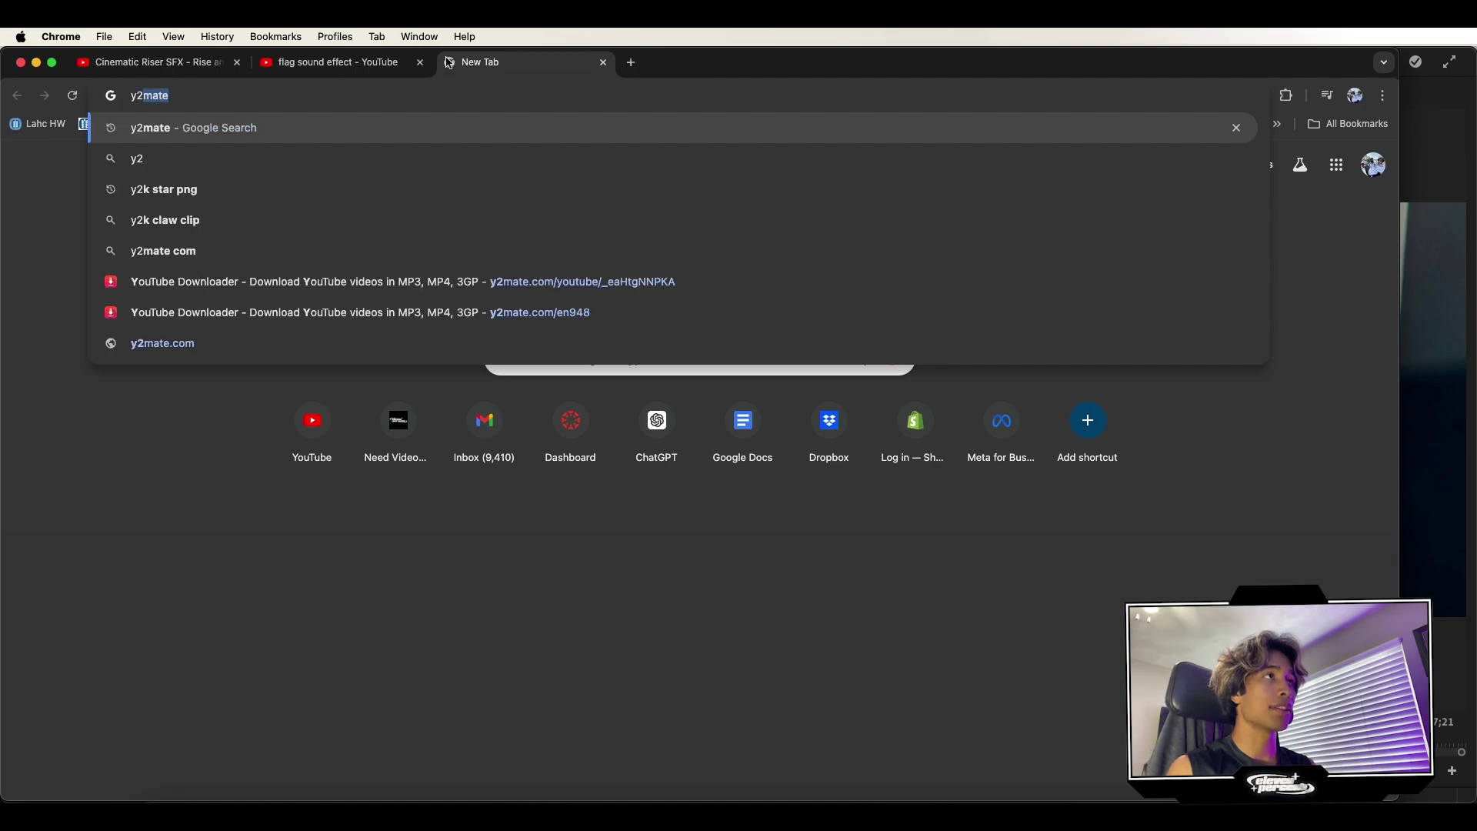
Step: Load the Cinematic Riser SFX link in ClipGrab with format MP3 (audio only)
key(Return)
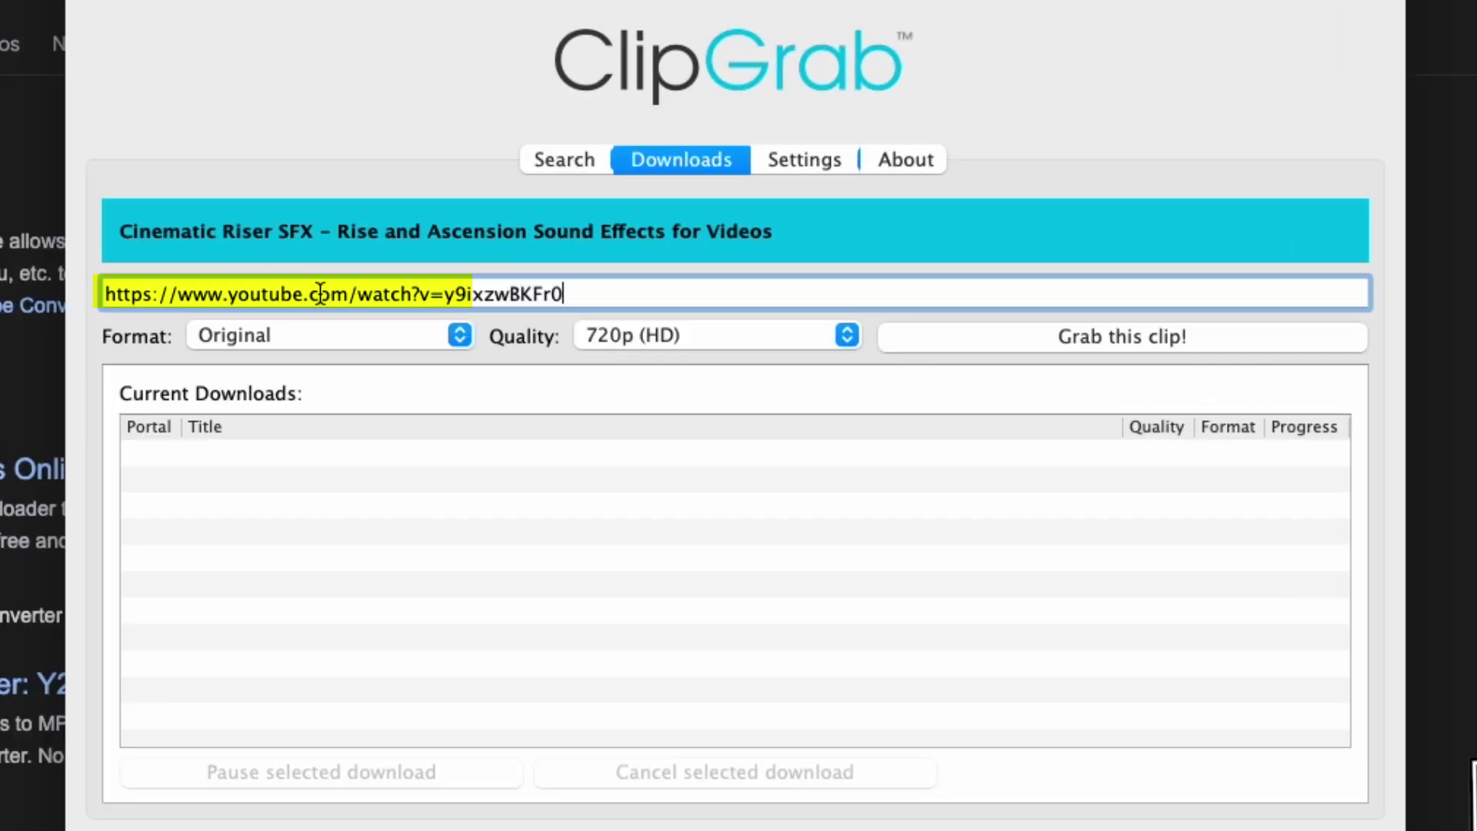
click(319, 293)
click(384, 335)
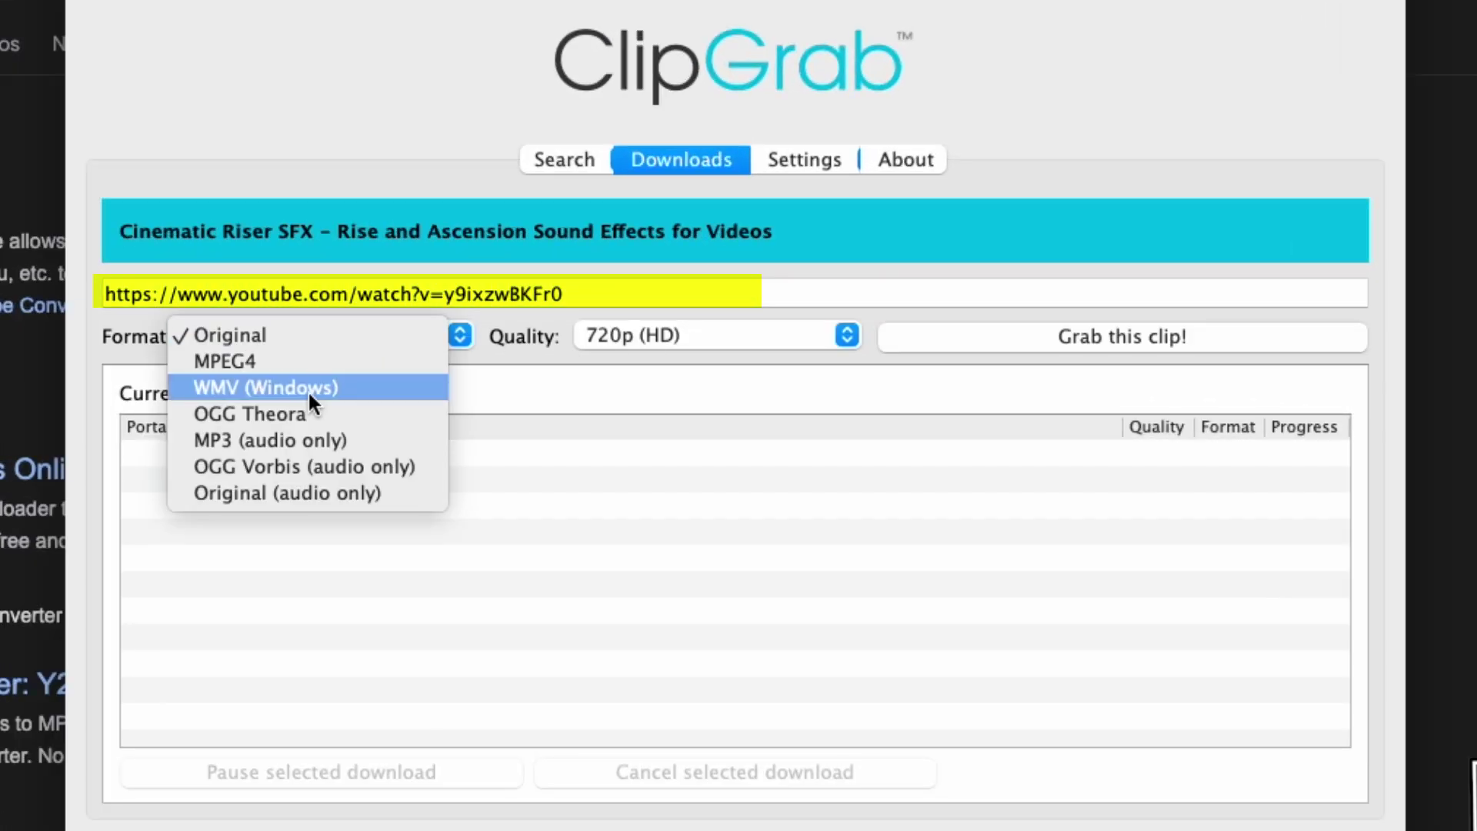
click(290, 436)
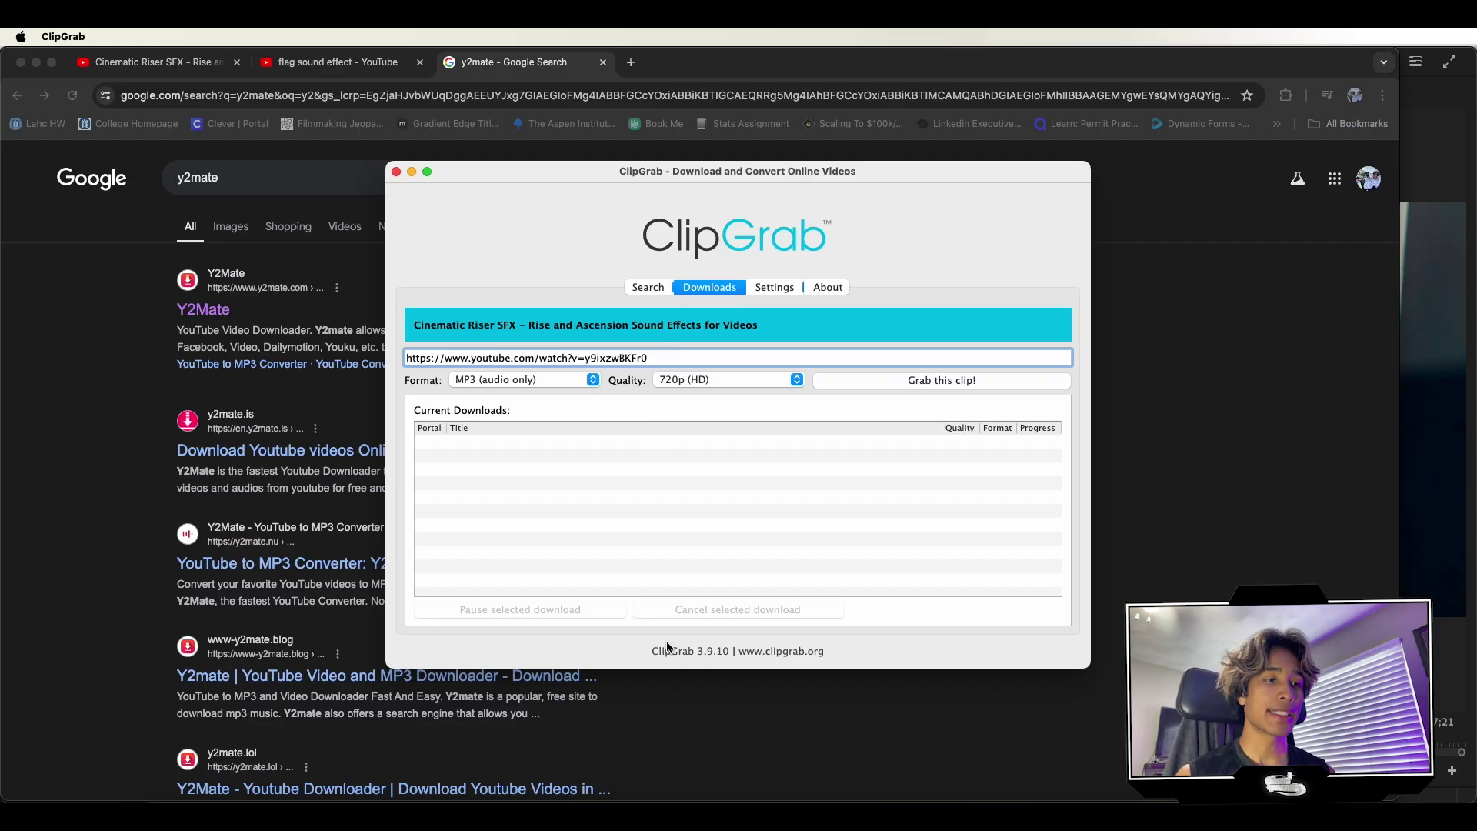
Step: Place the Cinematic Riser clip on track A2 at 00;00;02;03 and zoom the timeline in
click(650, 800)
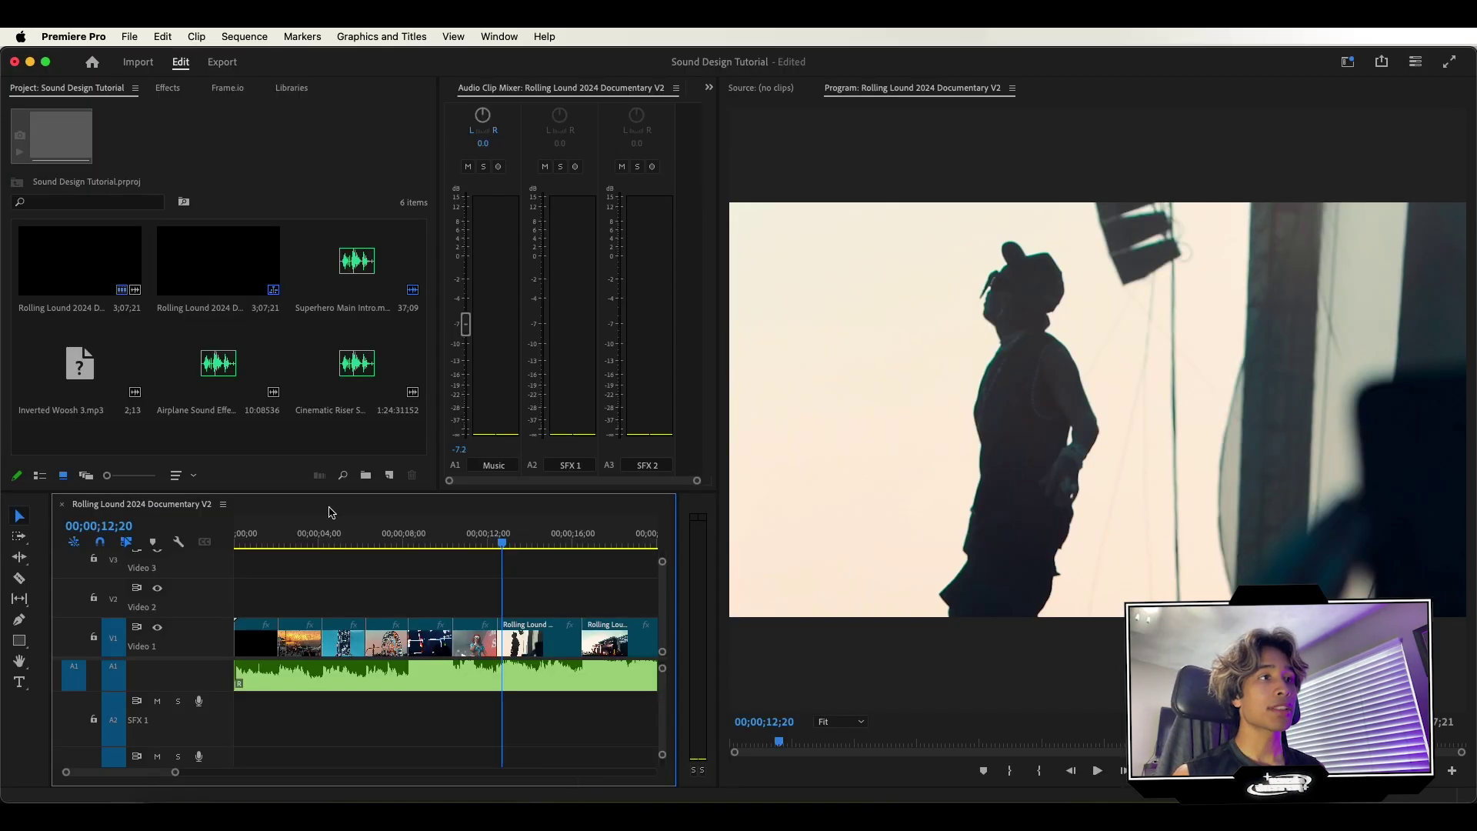
drag(348, 369, 283, 739)
key(minus)
key(minus)
key(minus)
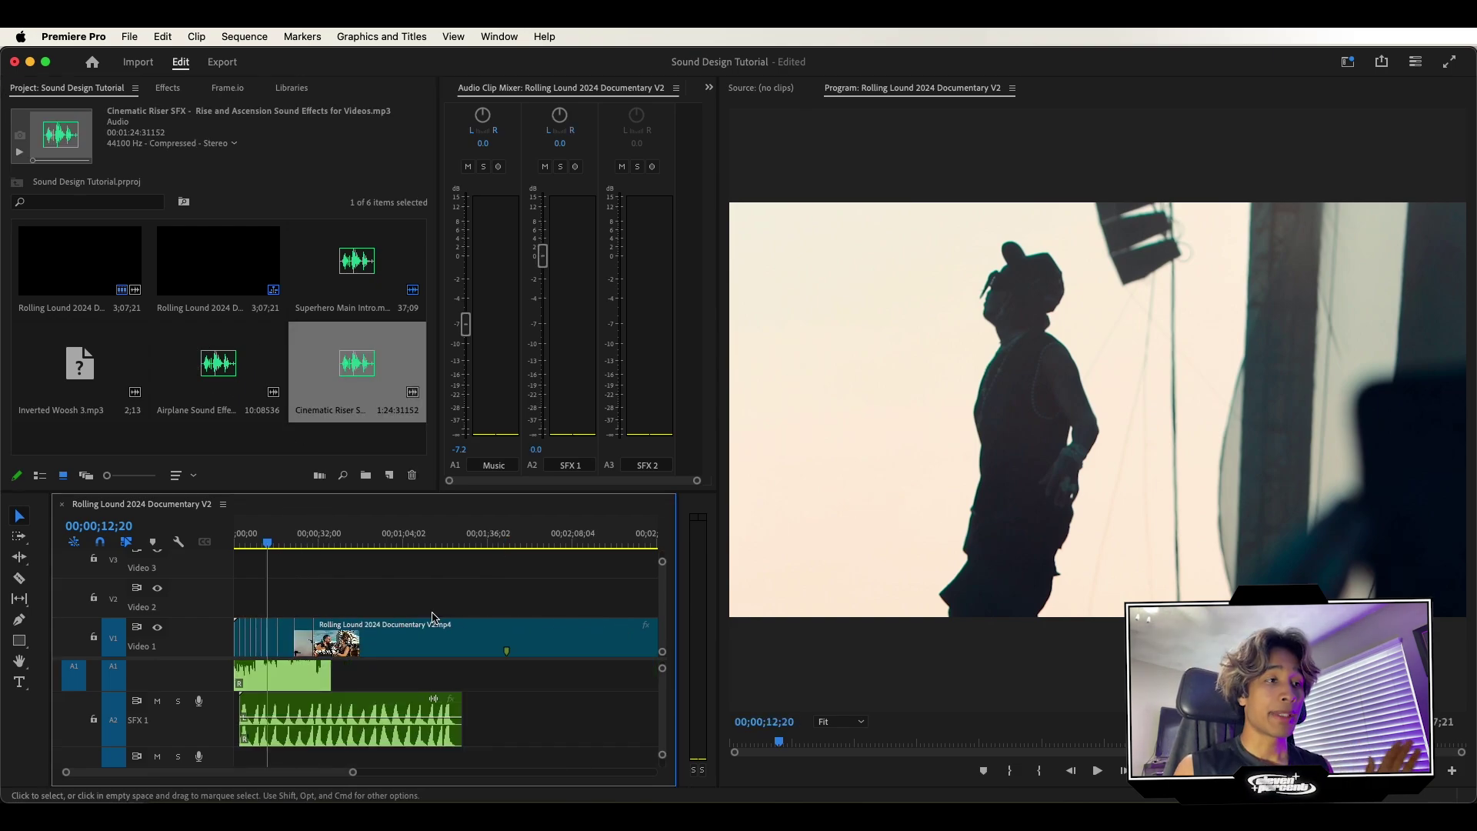
key(equal)
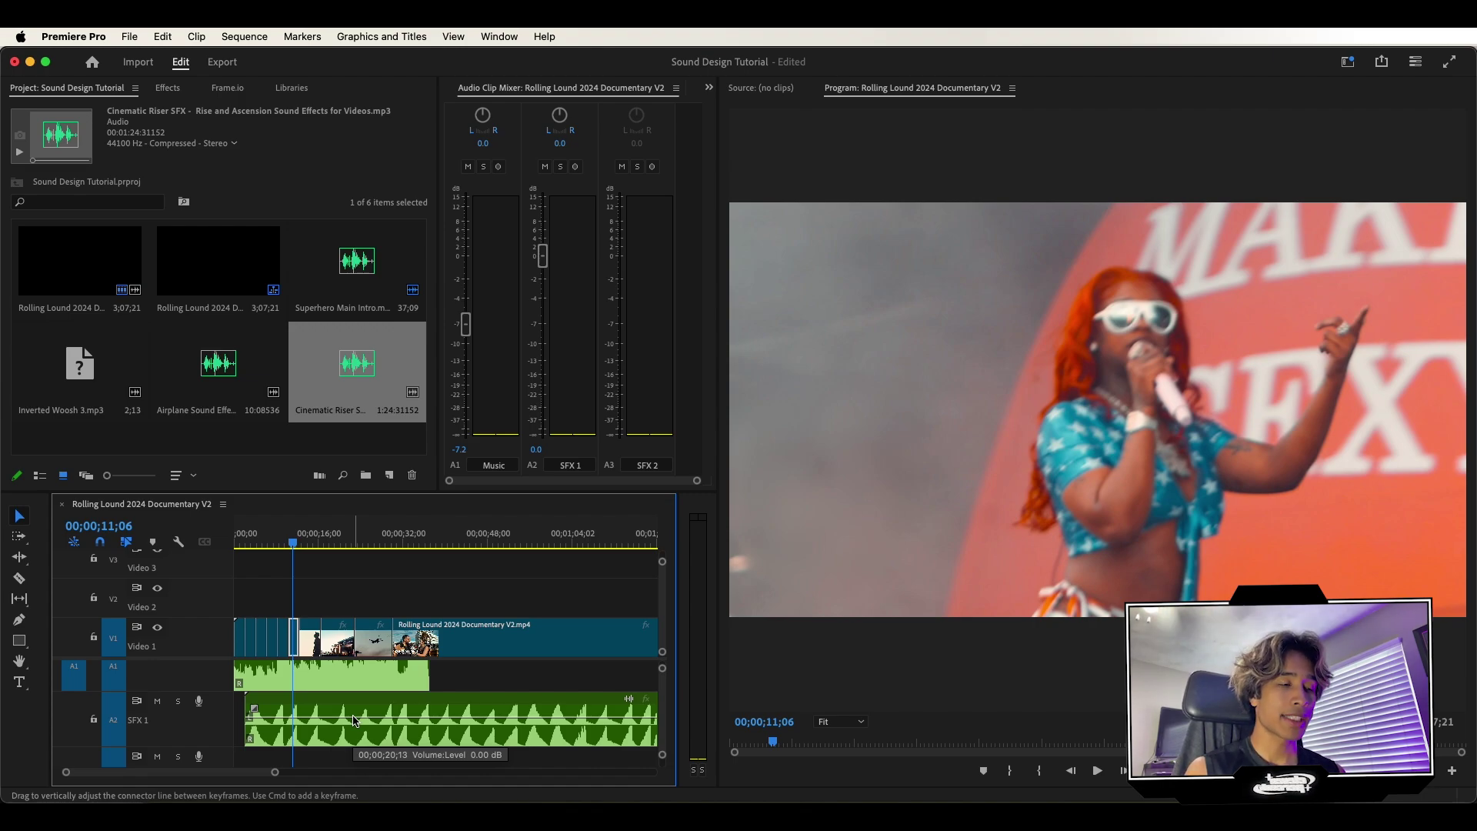
key(equal)
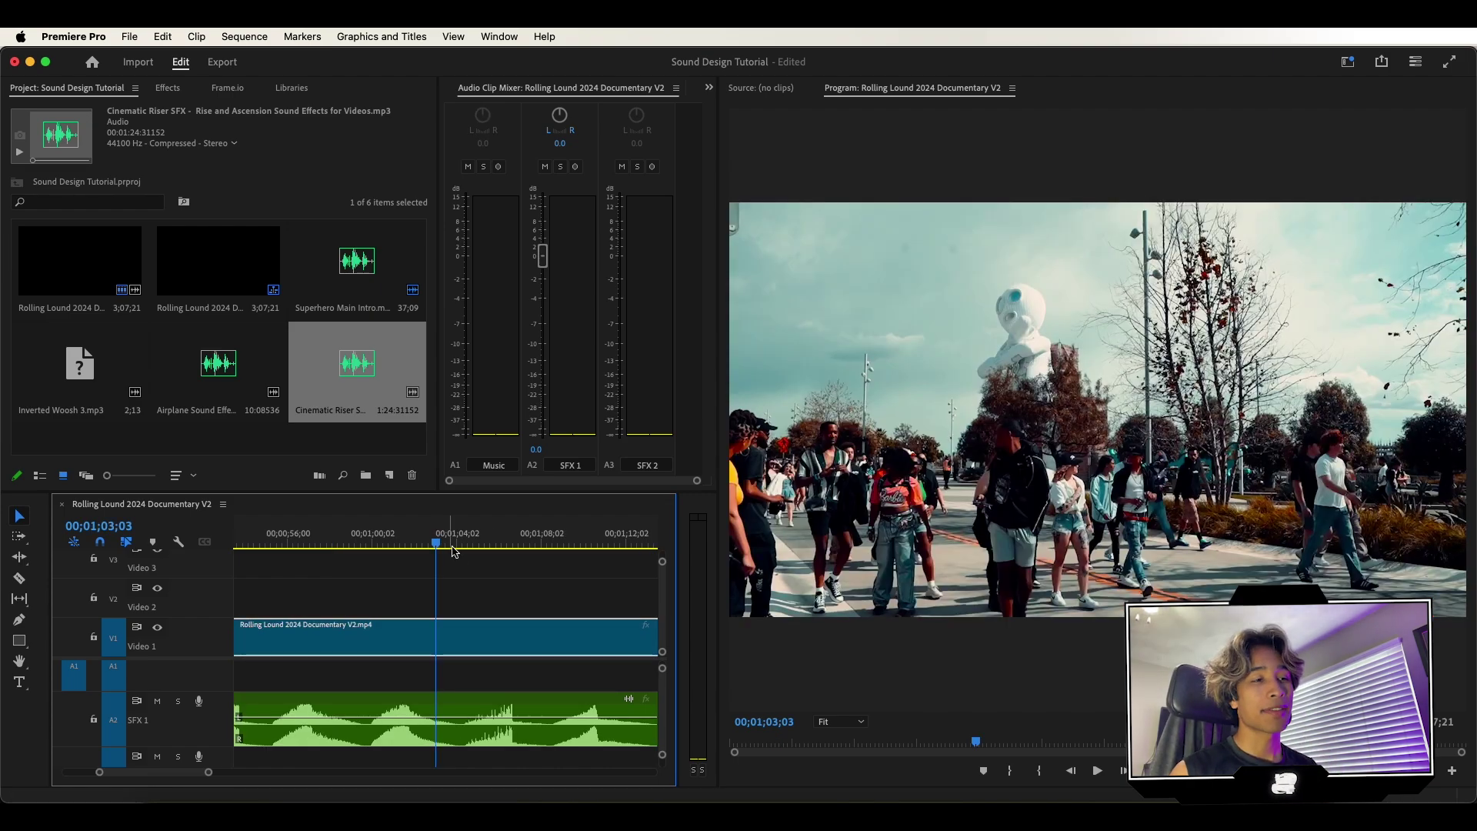
Step: Preview from the stage shot near 1:04 and cut the sound effect there
drag(438, 545, 464, 546)
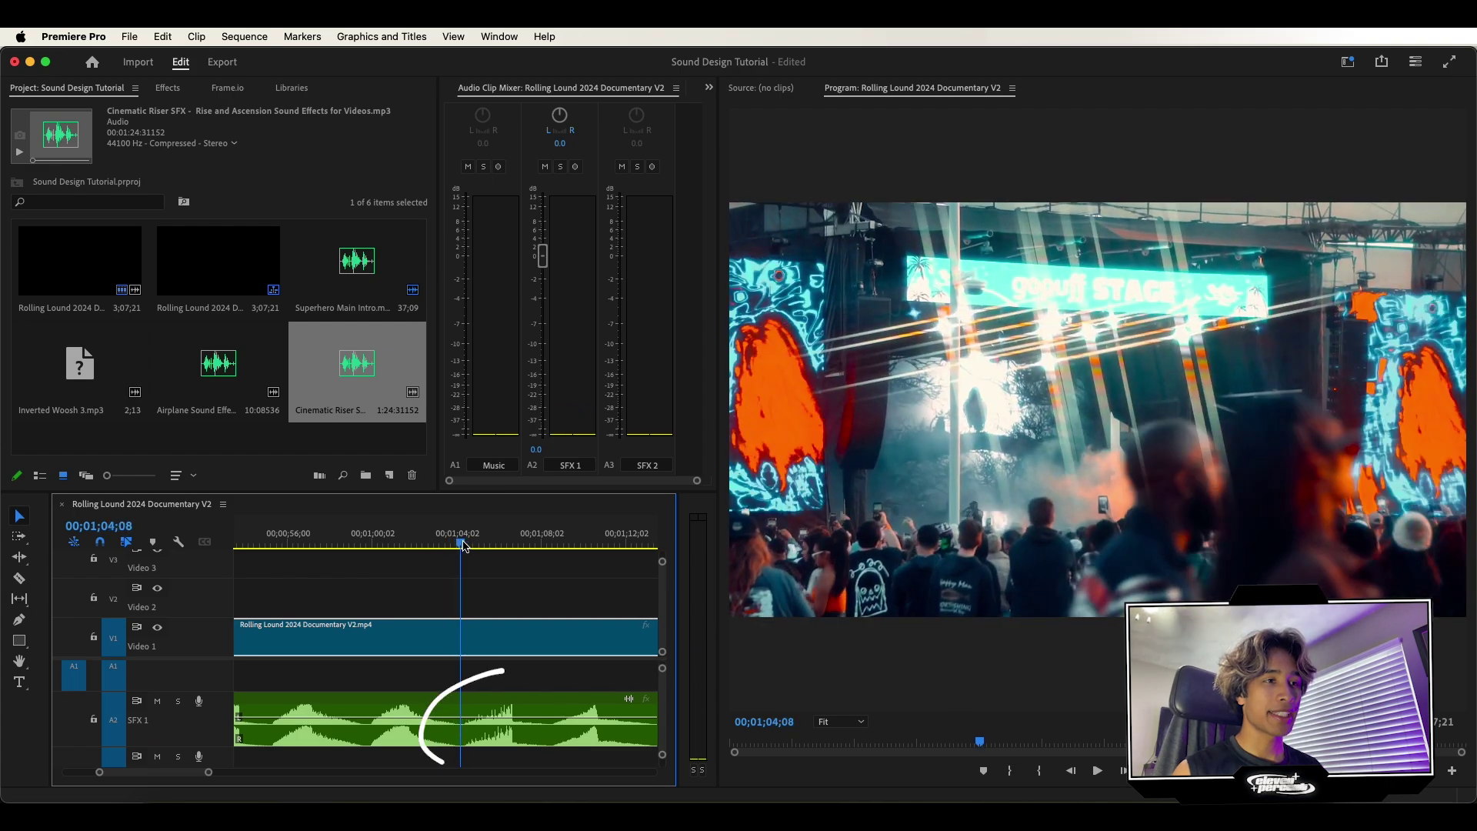
key(space)
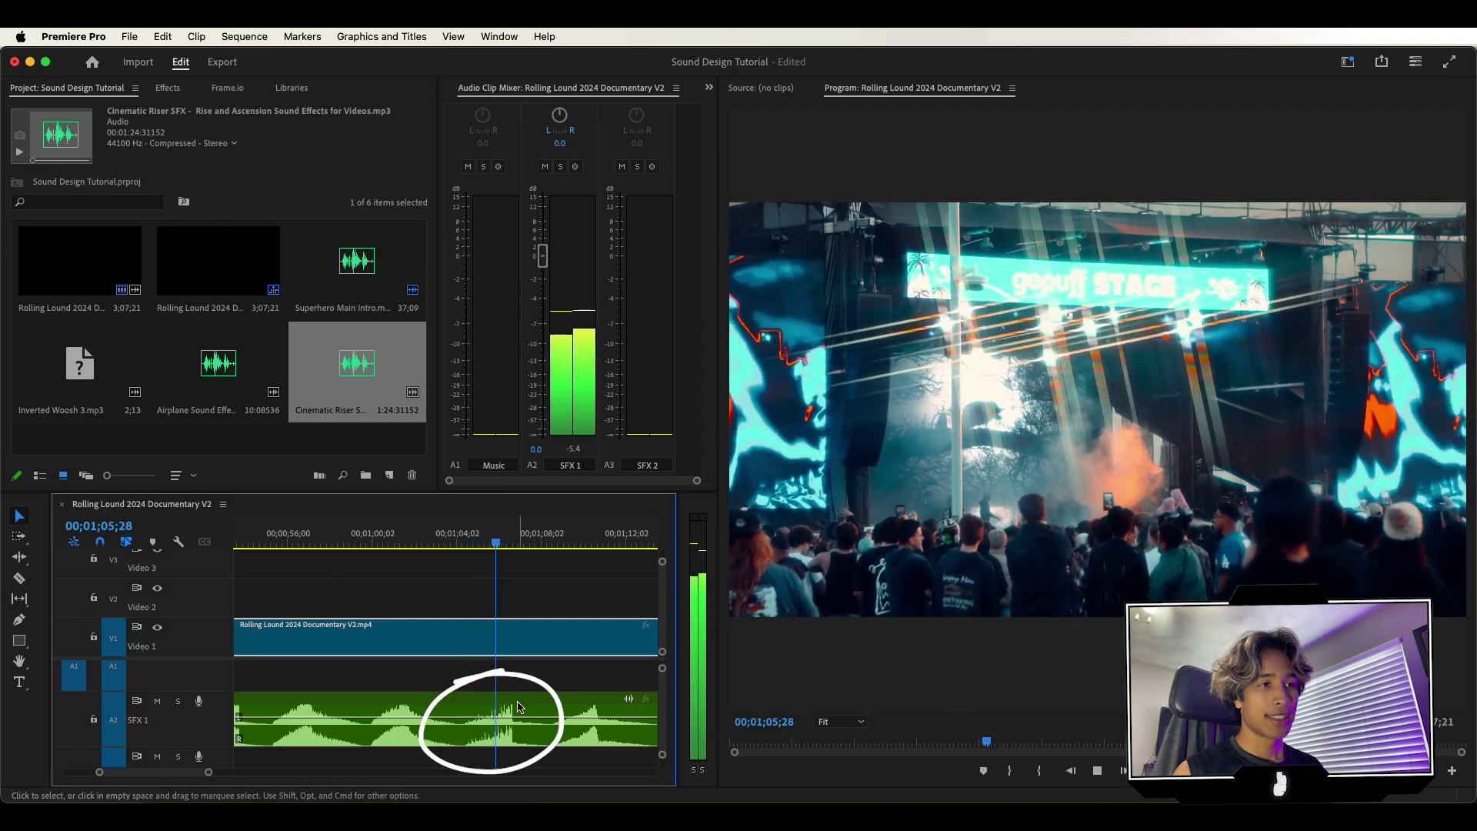
key(space)
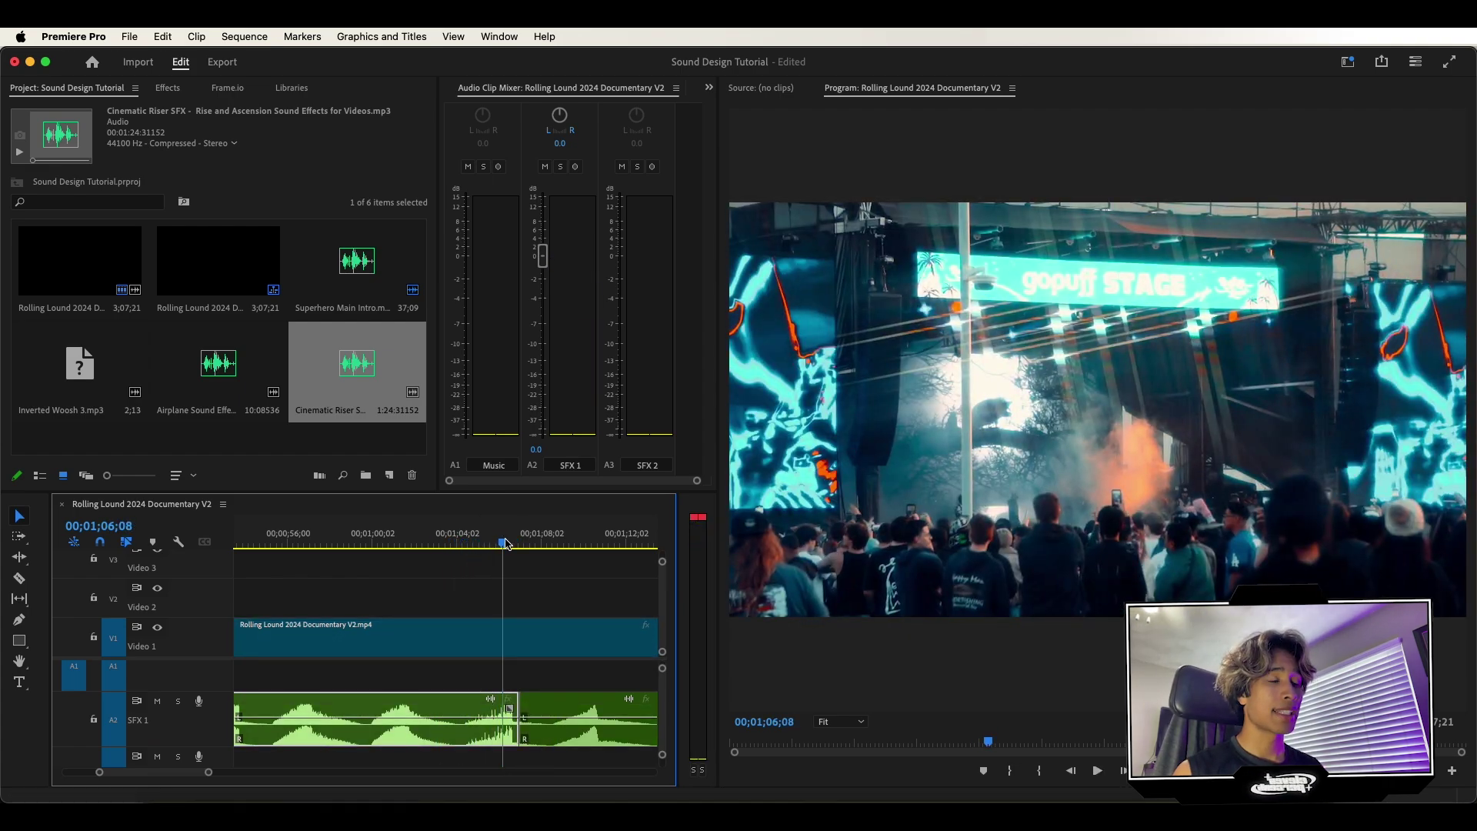
drag(506, 543, 461, 543)
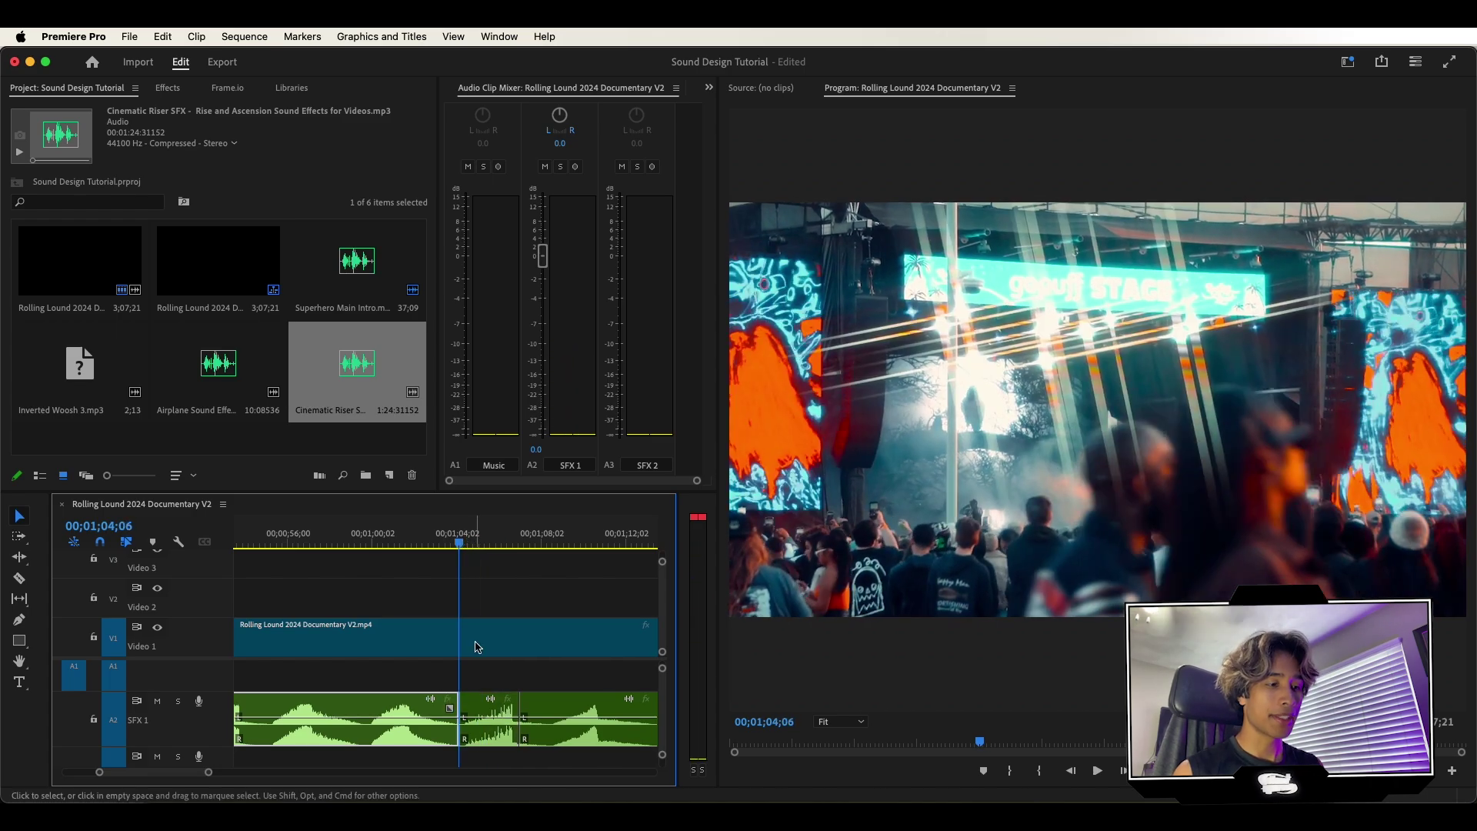
key(minus)
key(minus)
key(minus)
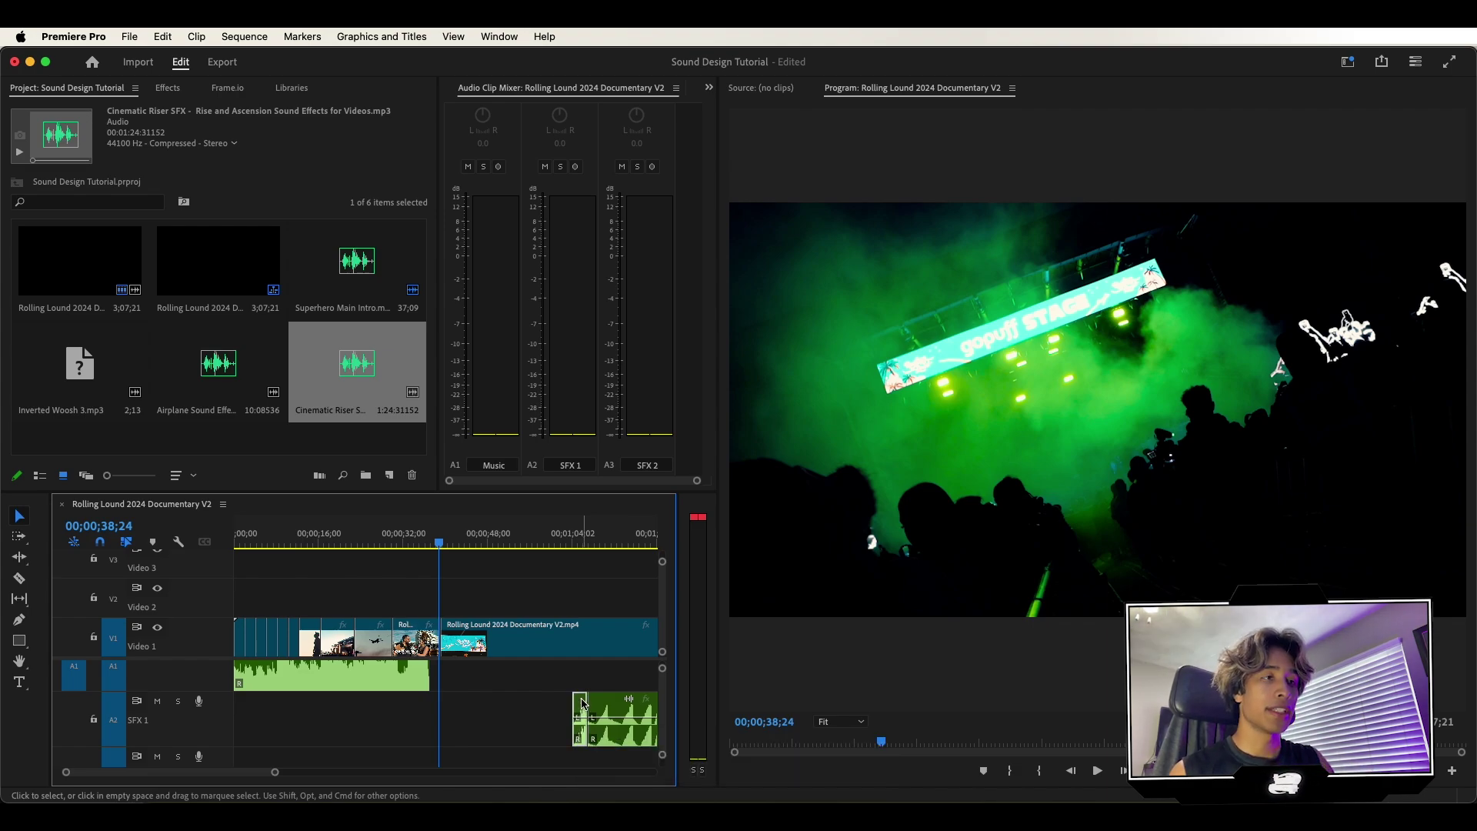
Step: Move the sound effect clip to about 0:40 and preview it from 39;16
drag(582, 702, 456, 701)
key(=)
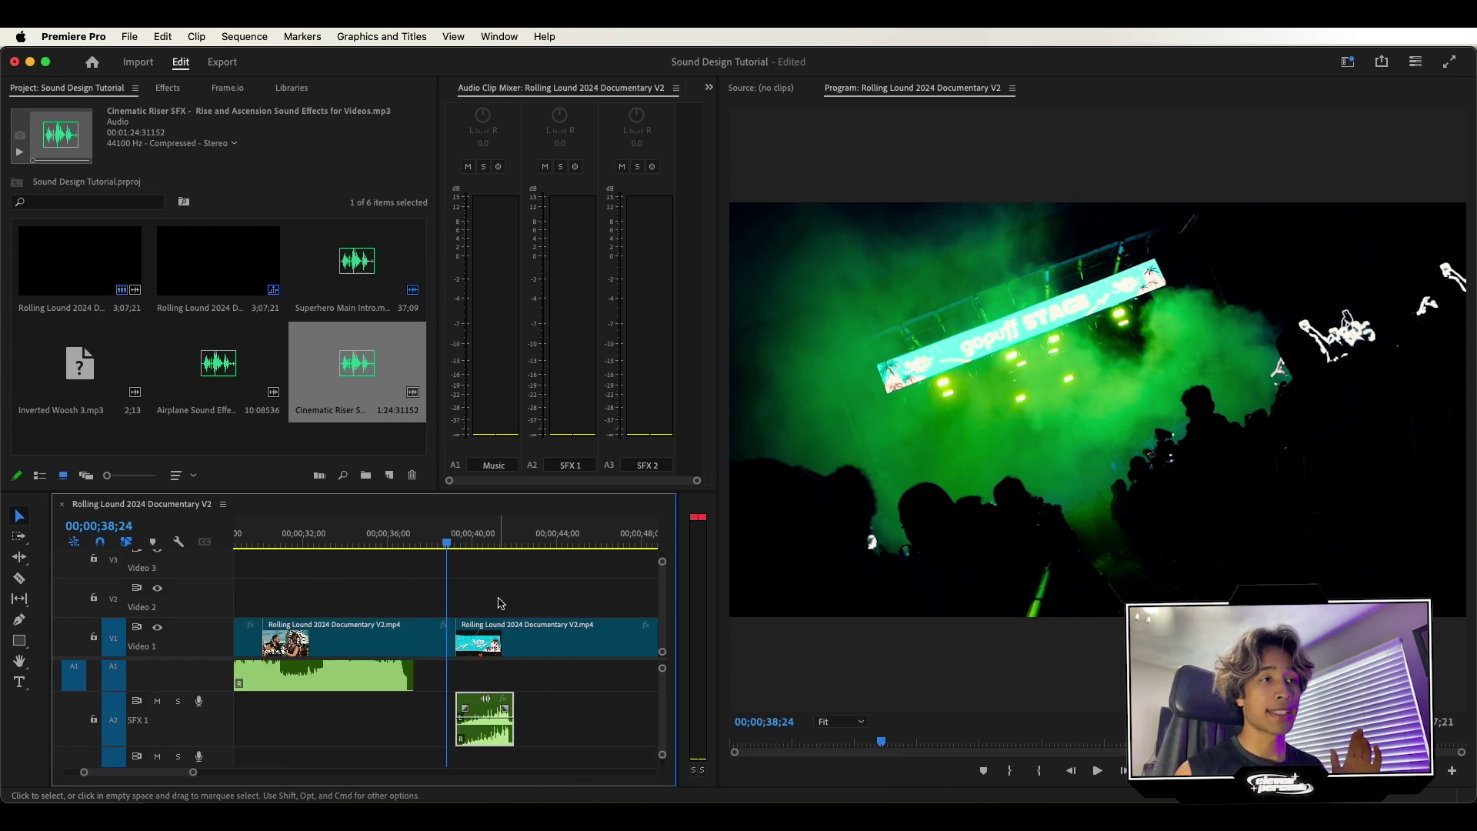
key(space)
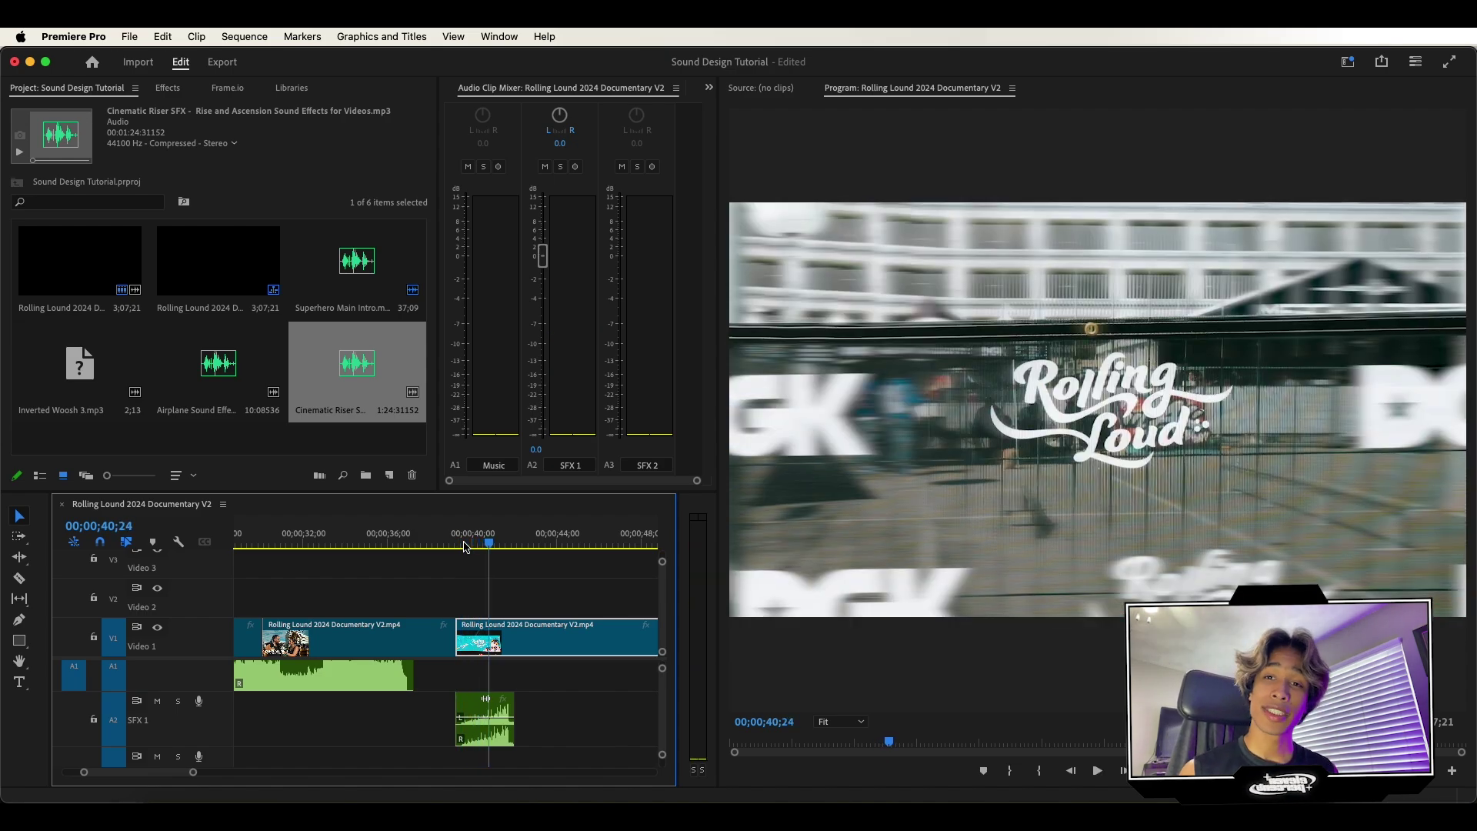
click(463, 542)
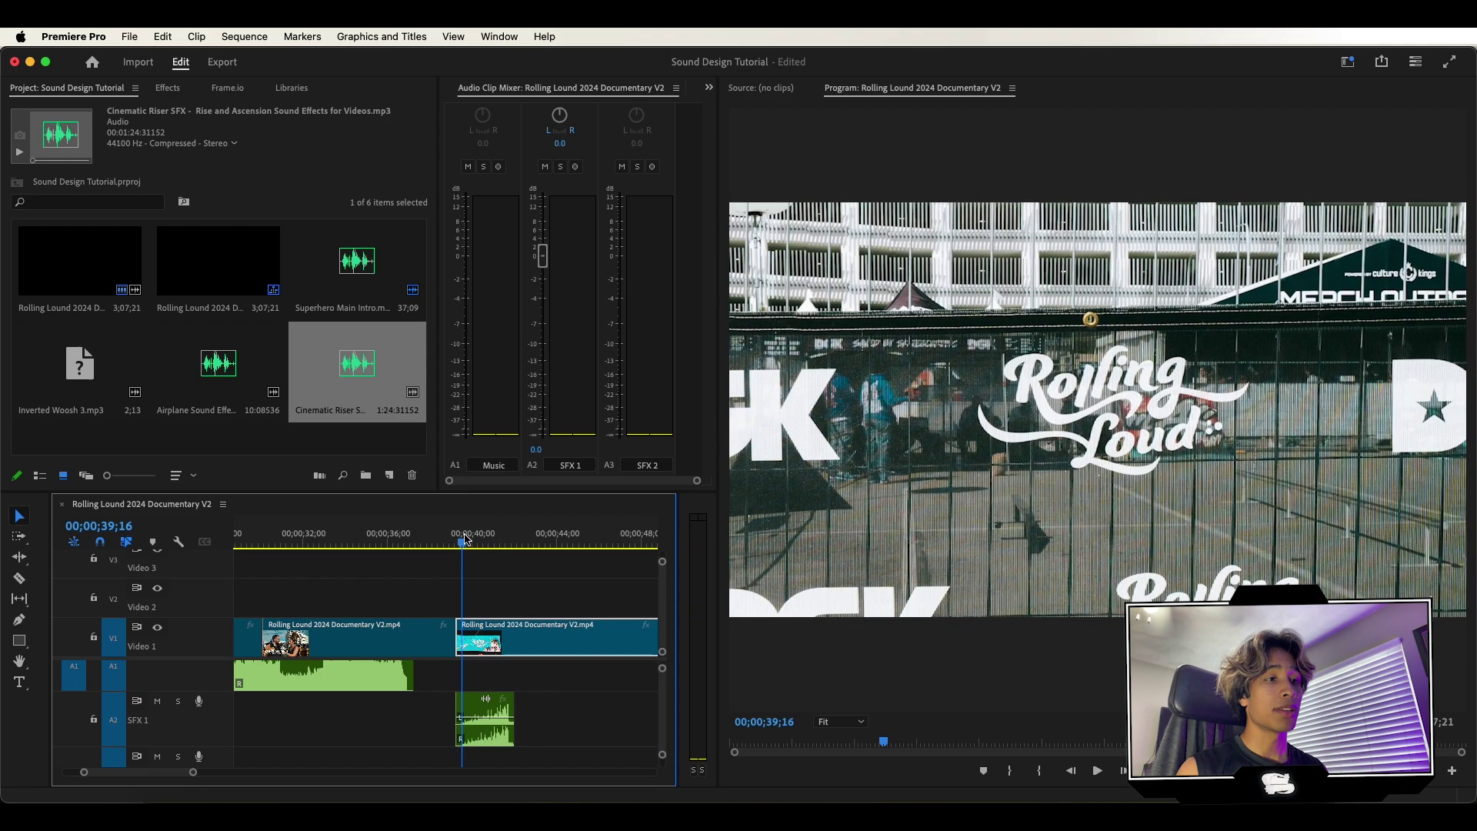
key(space)
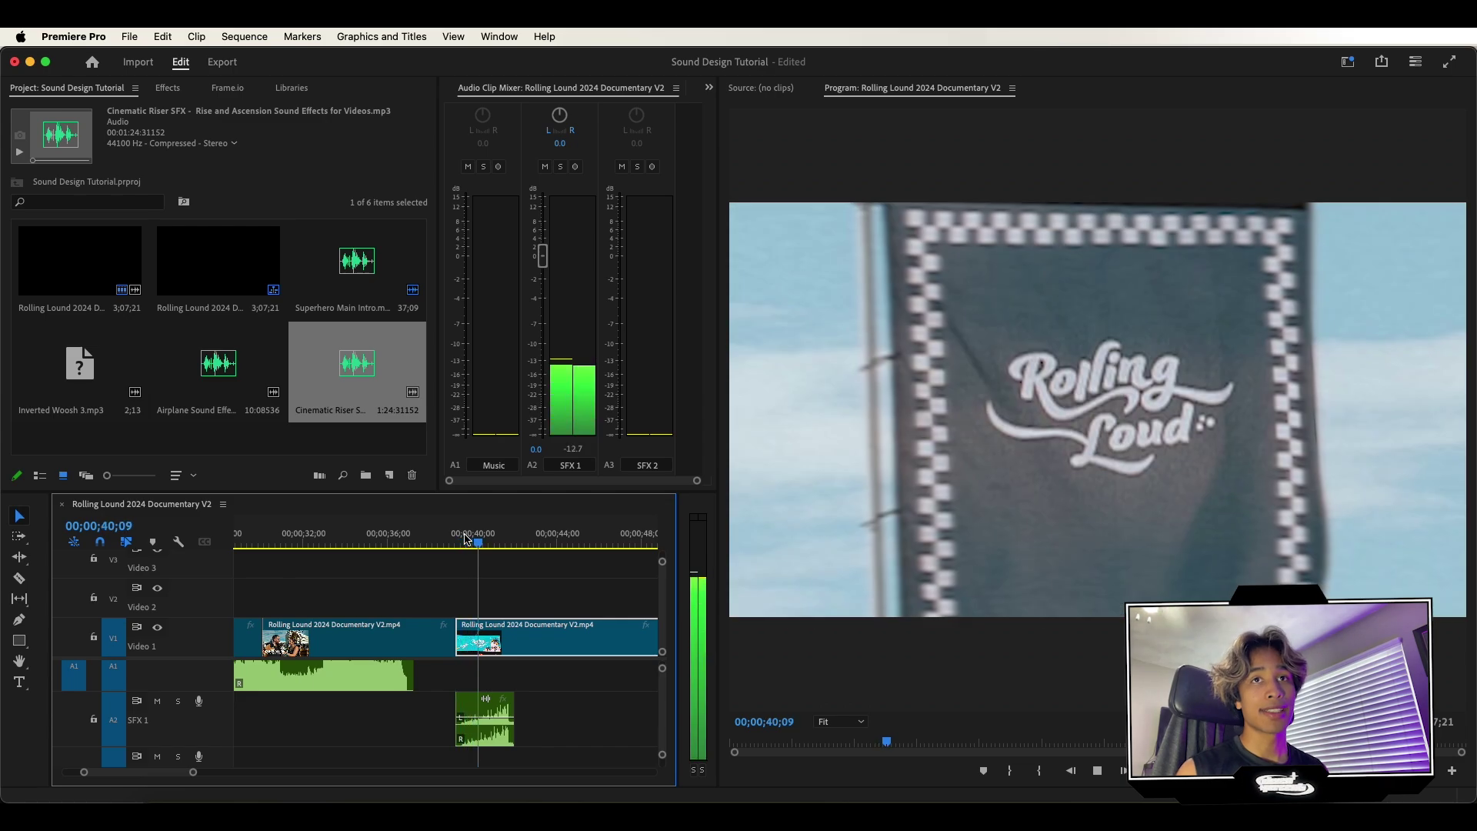
key(space)
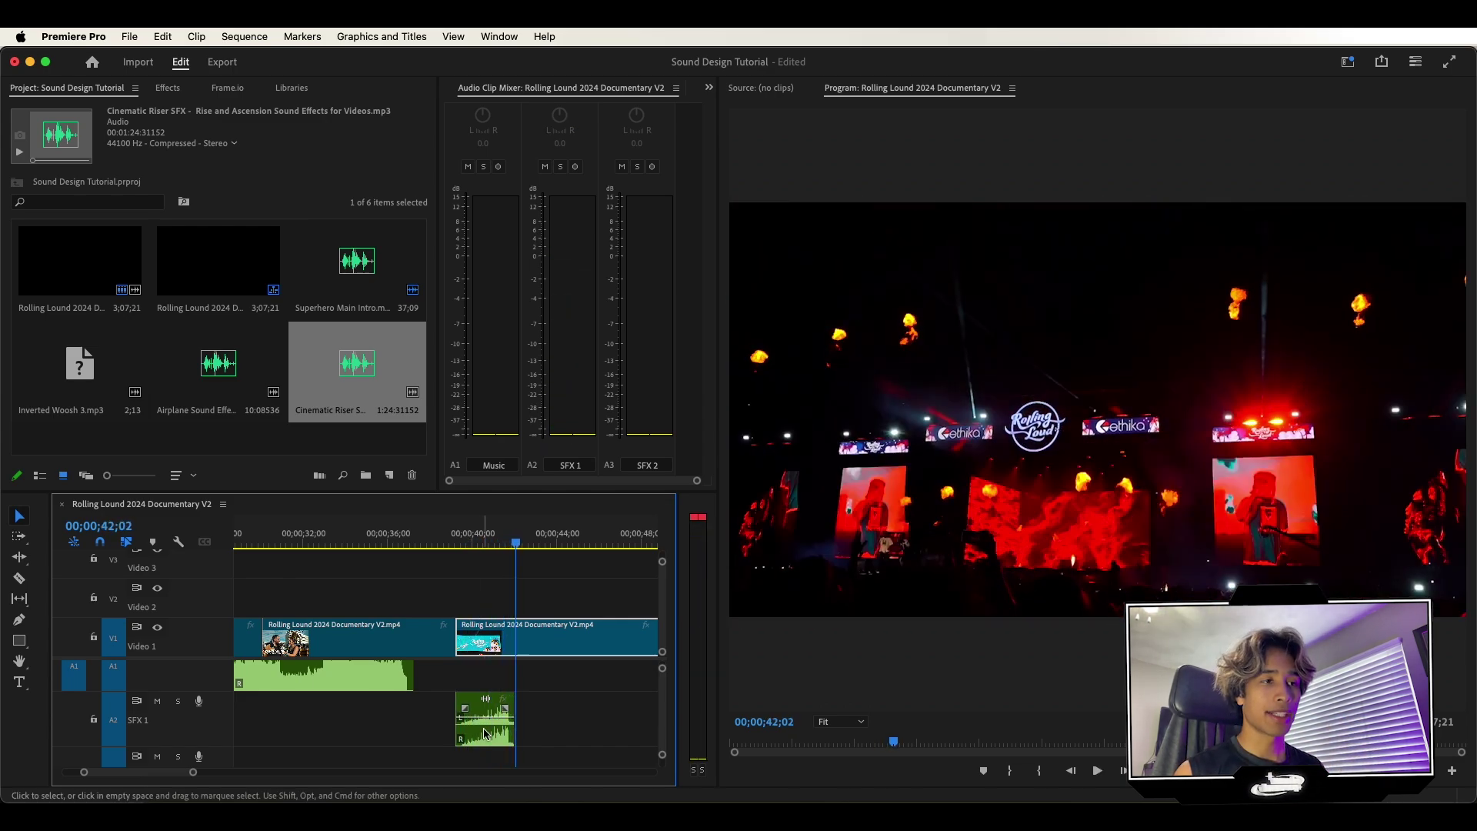
Step: Shift the sound effect 27 frames earlier and preview again from 40;11
drag(492, 719, 472, 718)
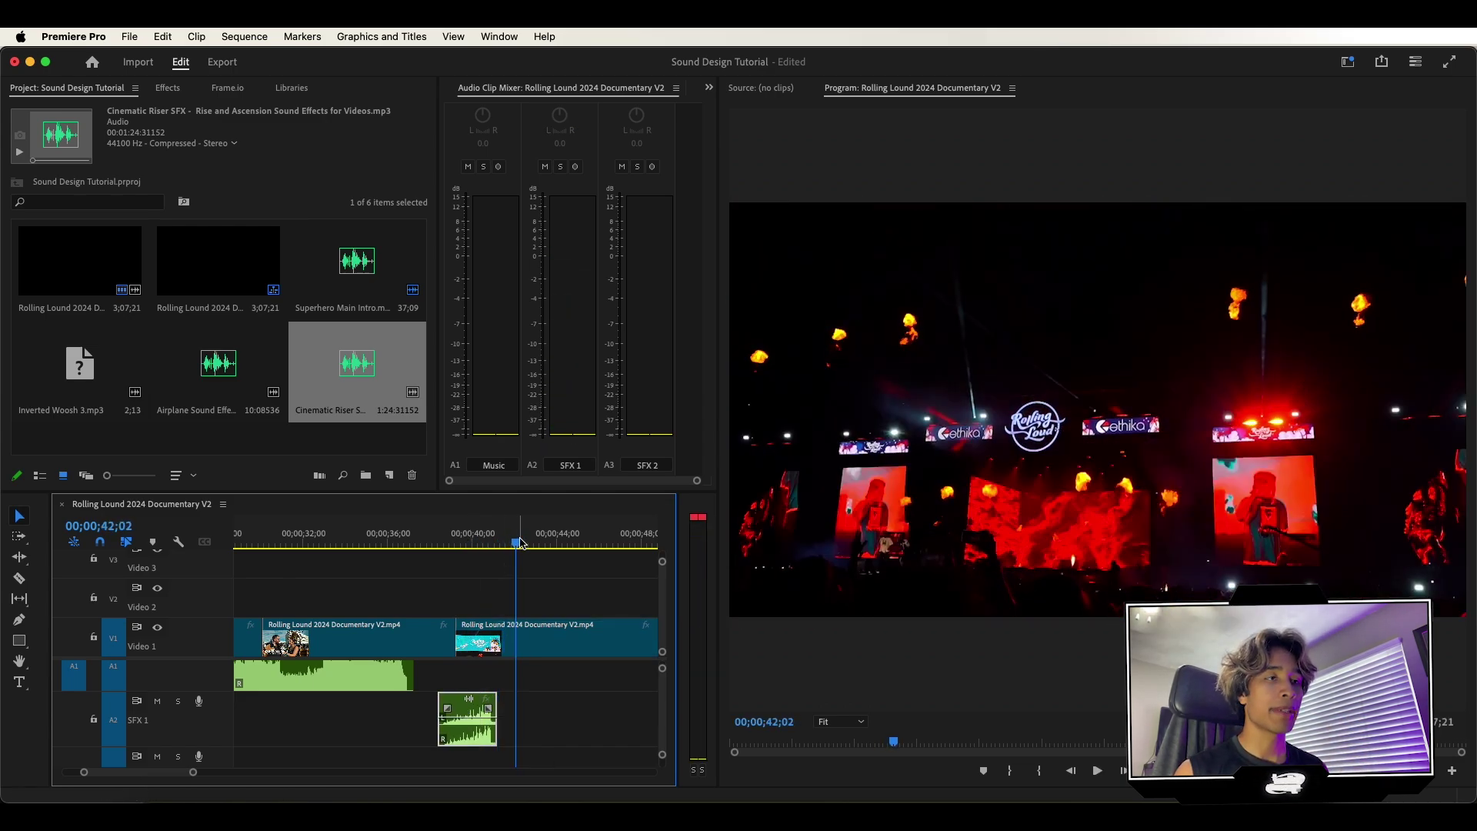
click(479, 541)
key(space)
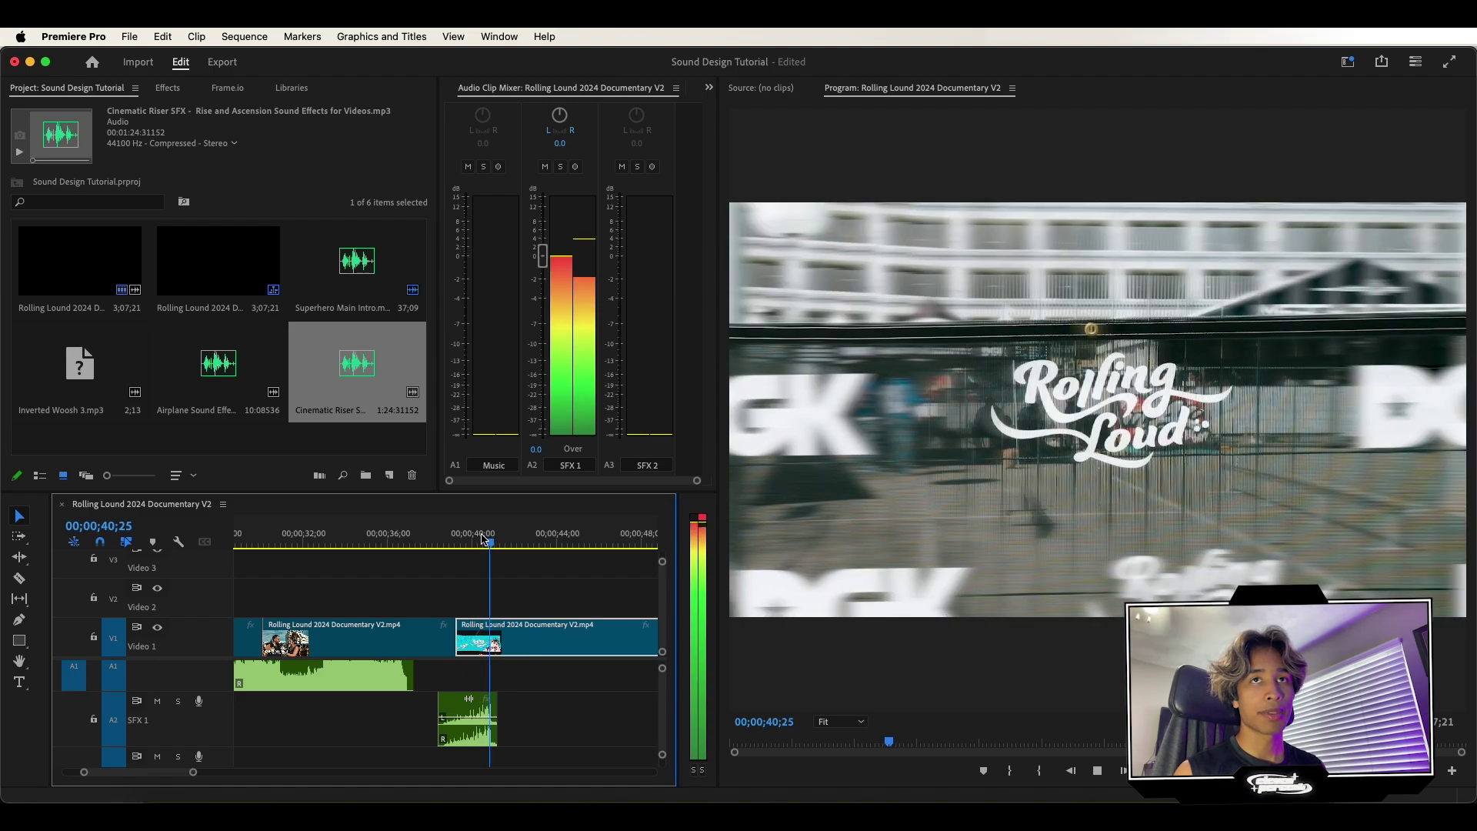
key(space)
key(minus)
key(minus)
key(minus)
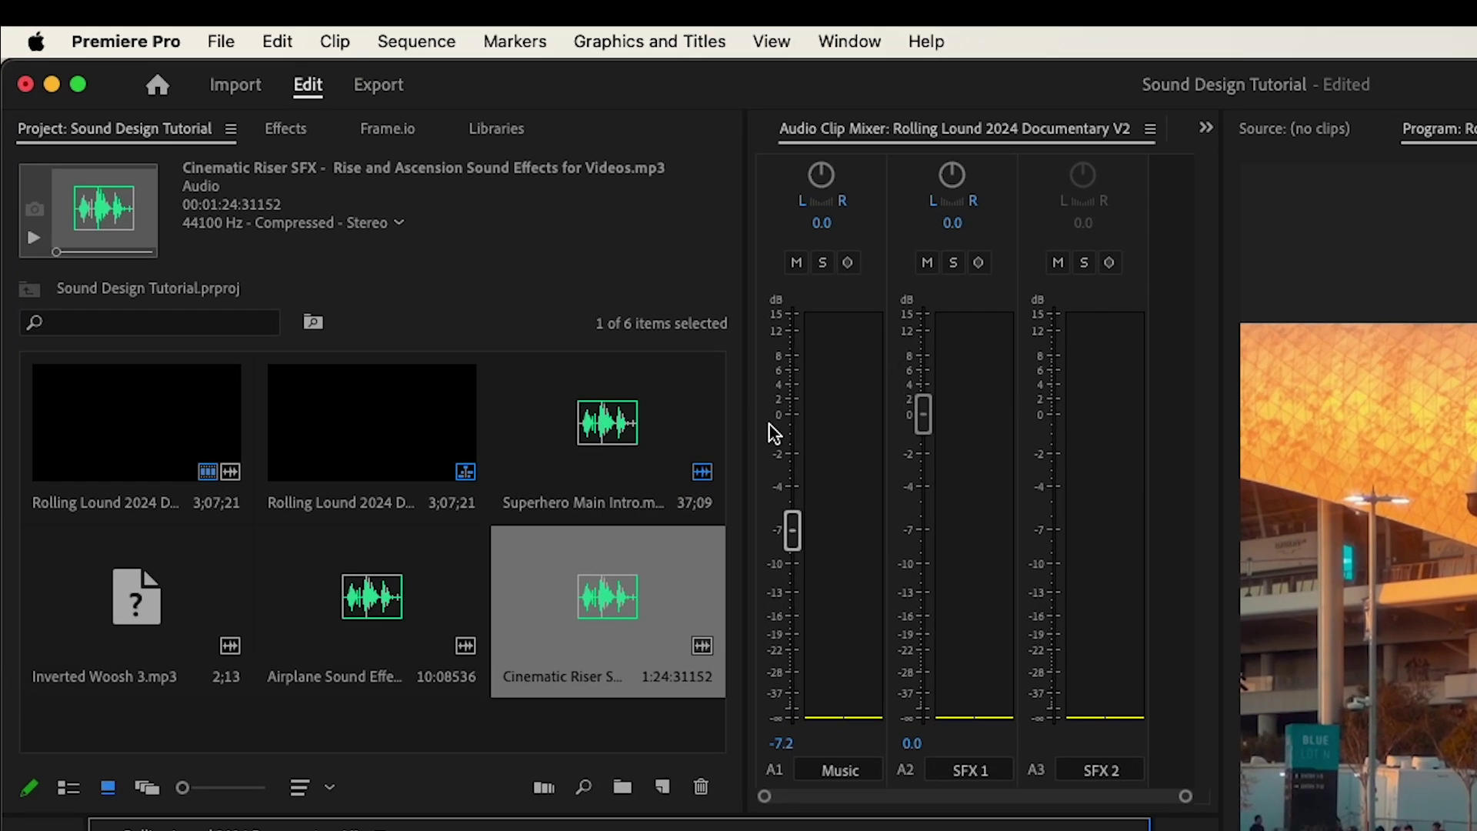
click(815, 771)
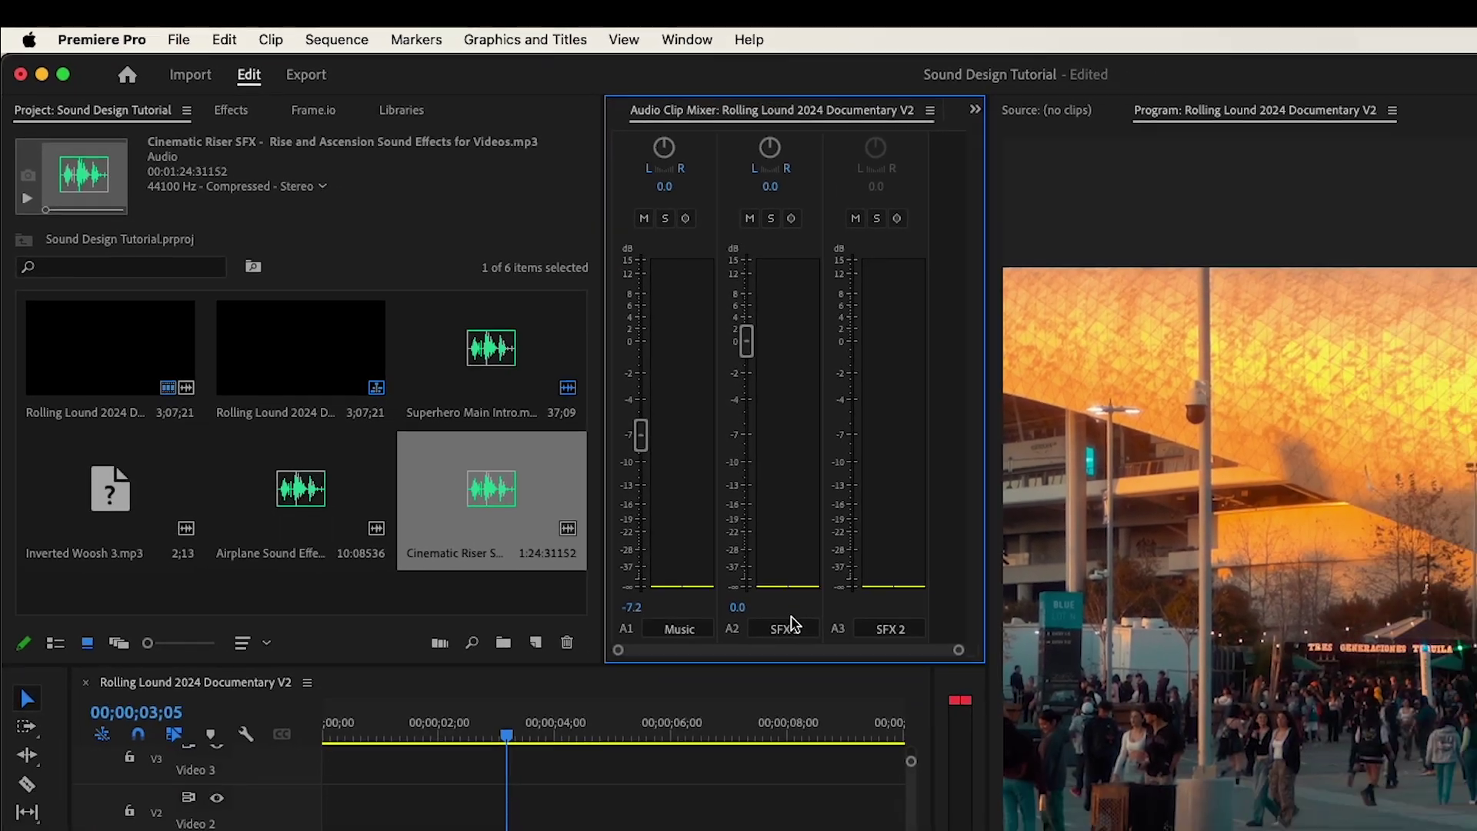
key(space)
click(402, 535)
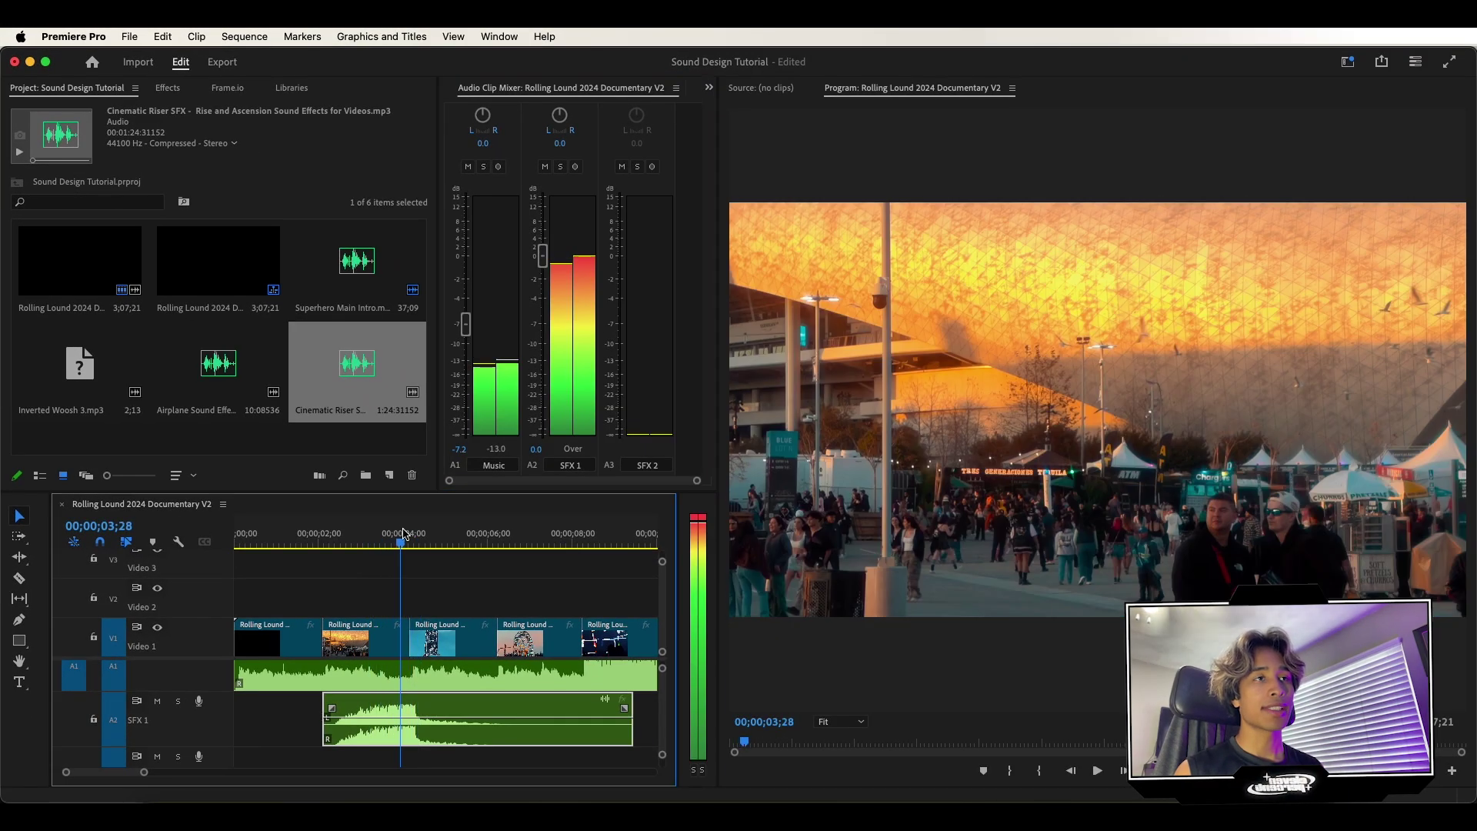
drag(403, 532, 400, 535)
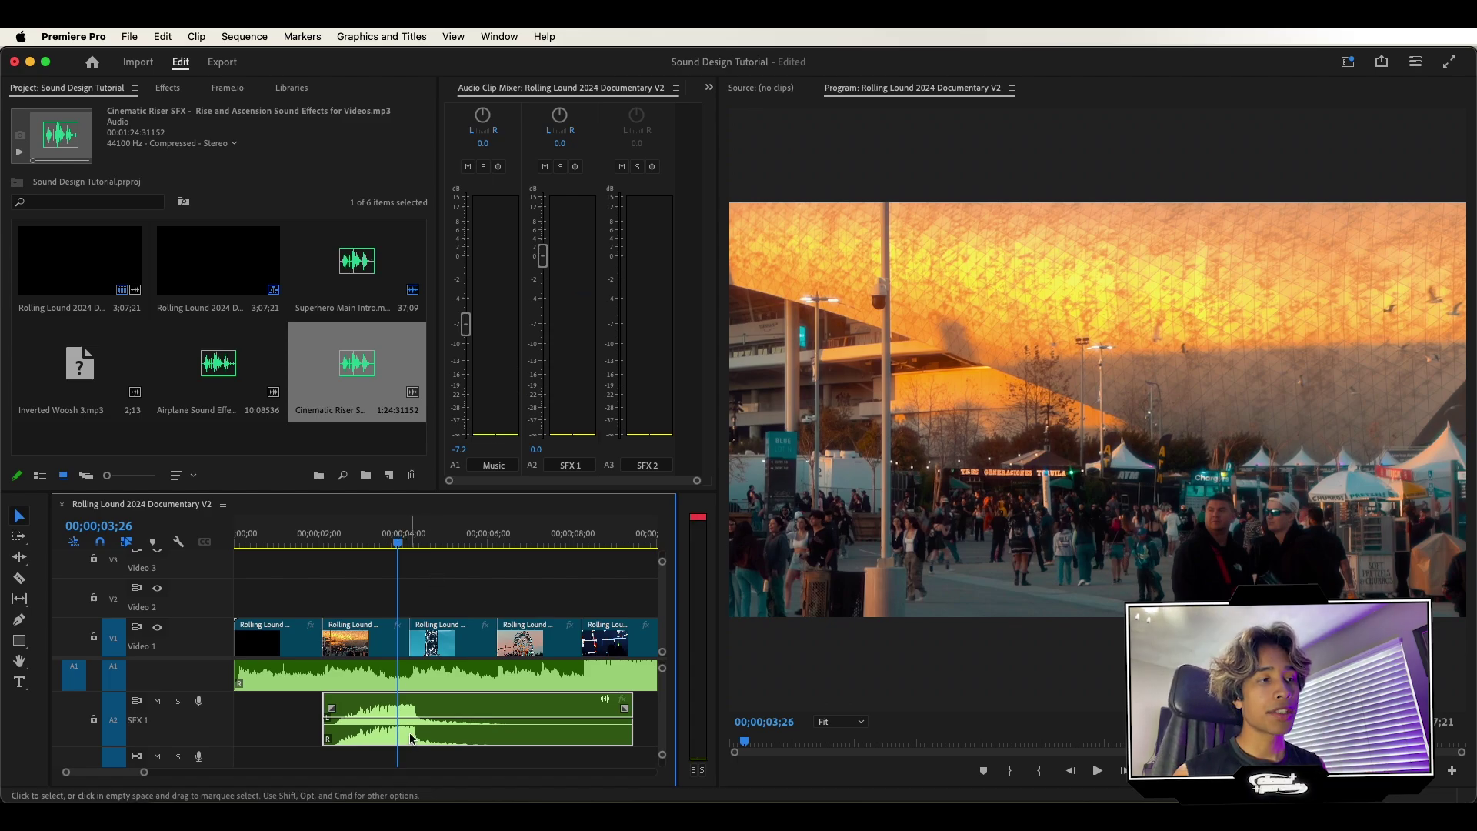
Step: Pull the riser clip's volume down and set the SFX 1 track level to -6.4
drag(411, 719, 410, 722)
mouse_move(782, 702)
mouse_down()
mouse_move(782, 743)
mouse_move(785, 719)
mouse_up()
drag(543, 338, 543, 303)
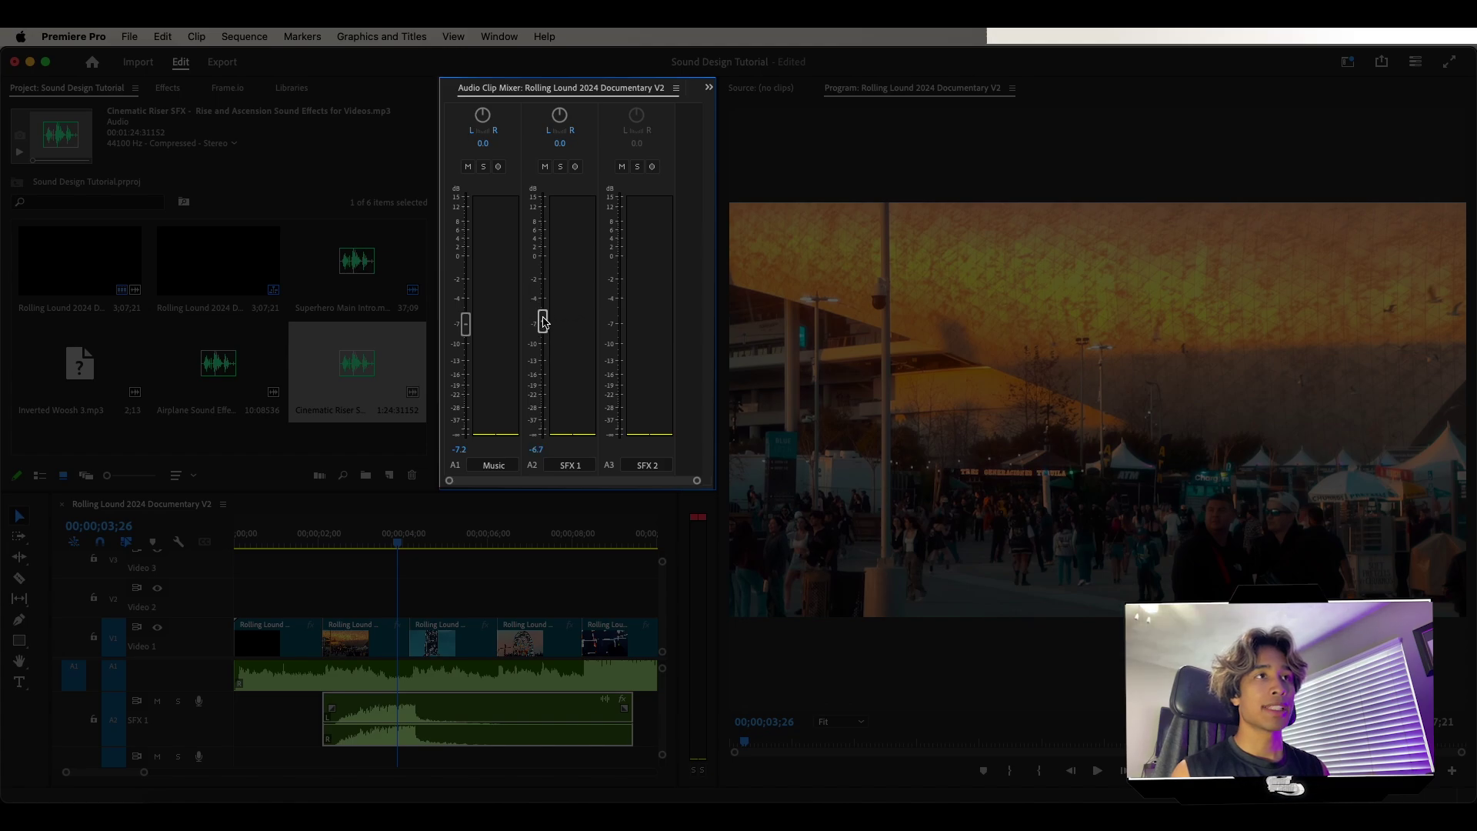
drag(543, 323, 543, 320)
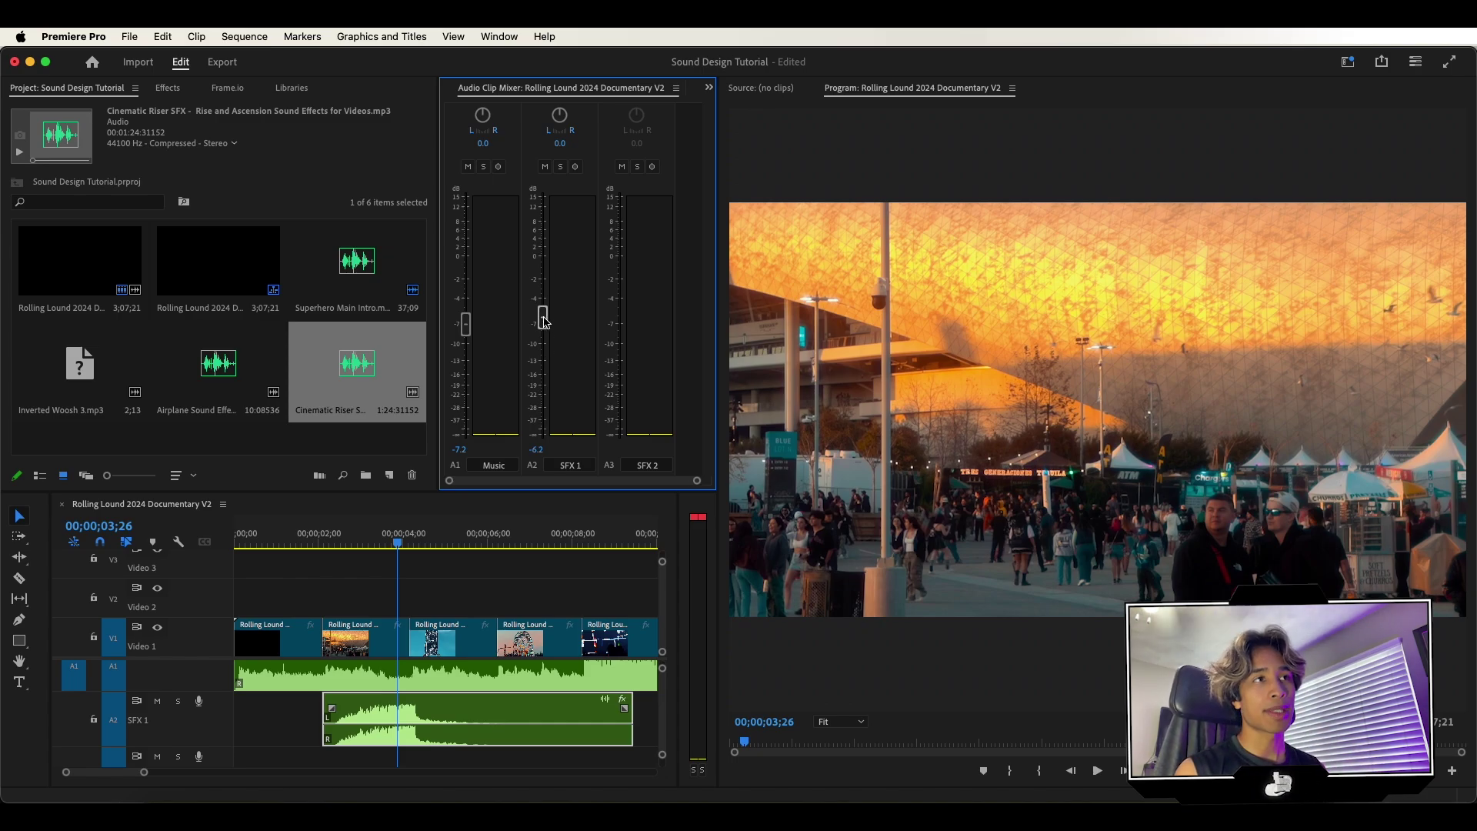
drag(544, 321, 545, 323)
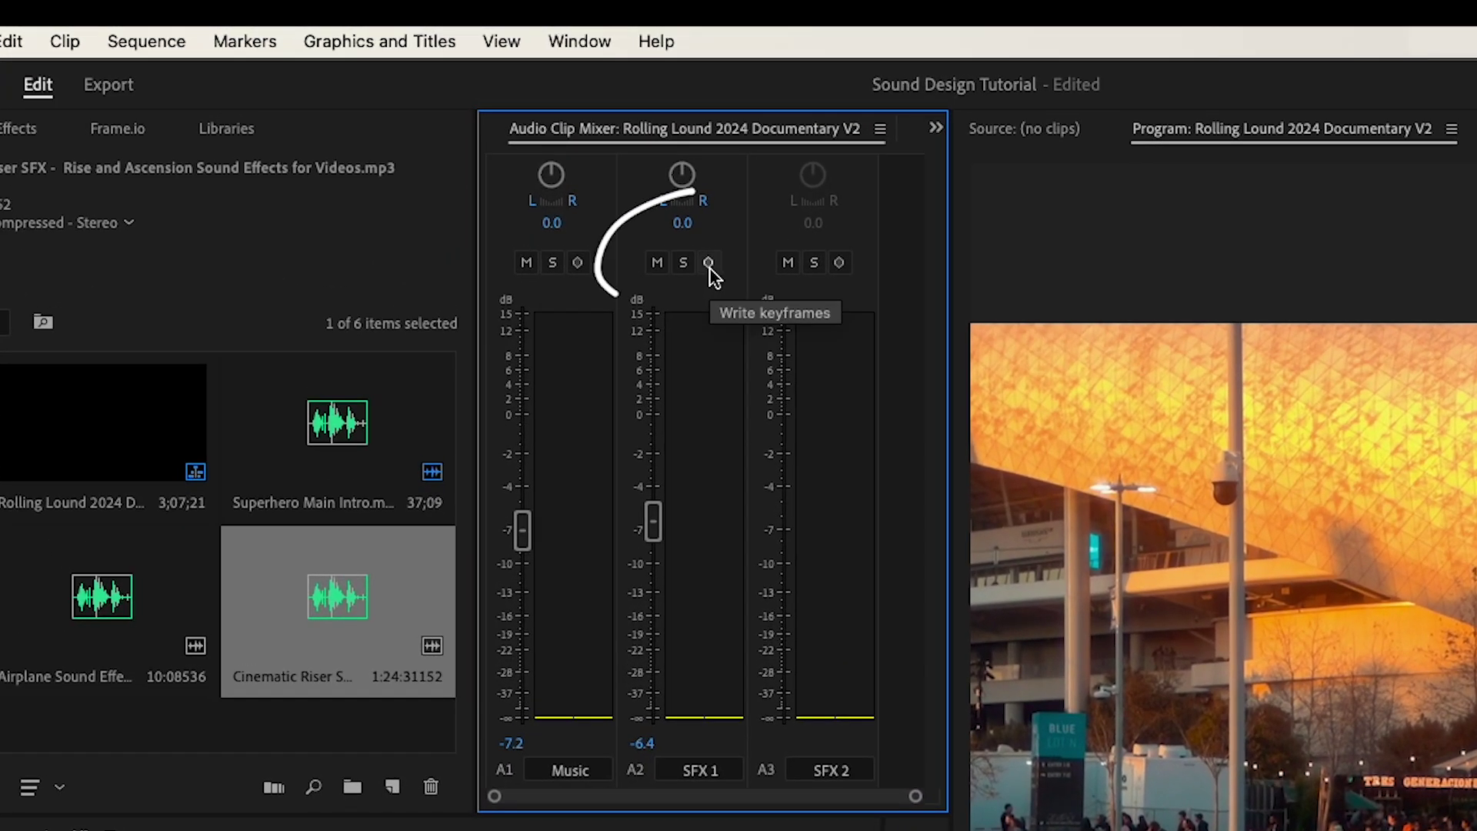
Step: Turn on keyframe writing for SFX 1, lower it to -17.9 dB, and play back from 02;24
click(576, 168)
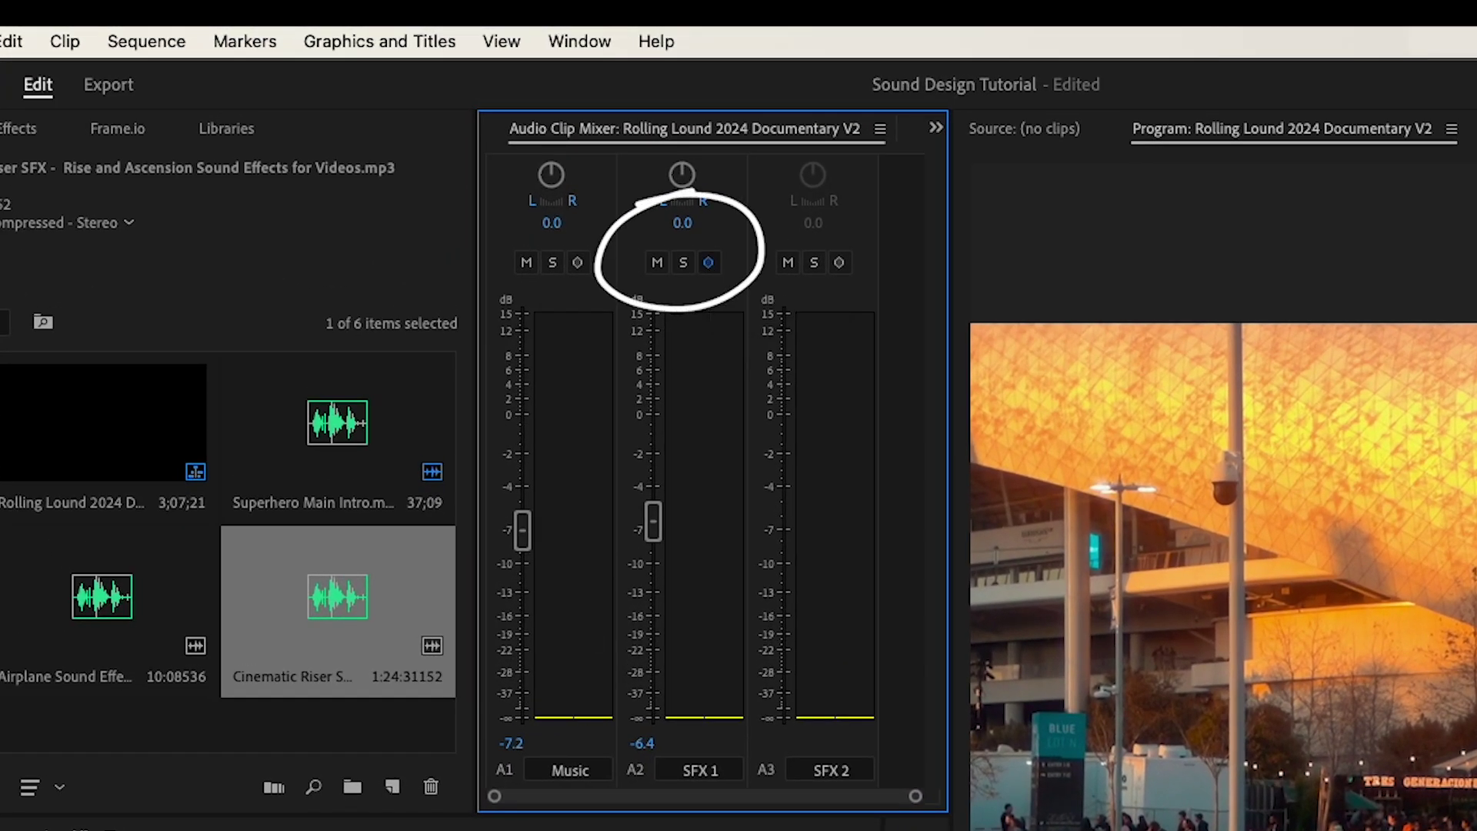
drag(652, 528, 654, 608)
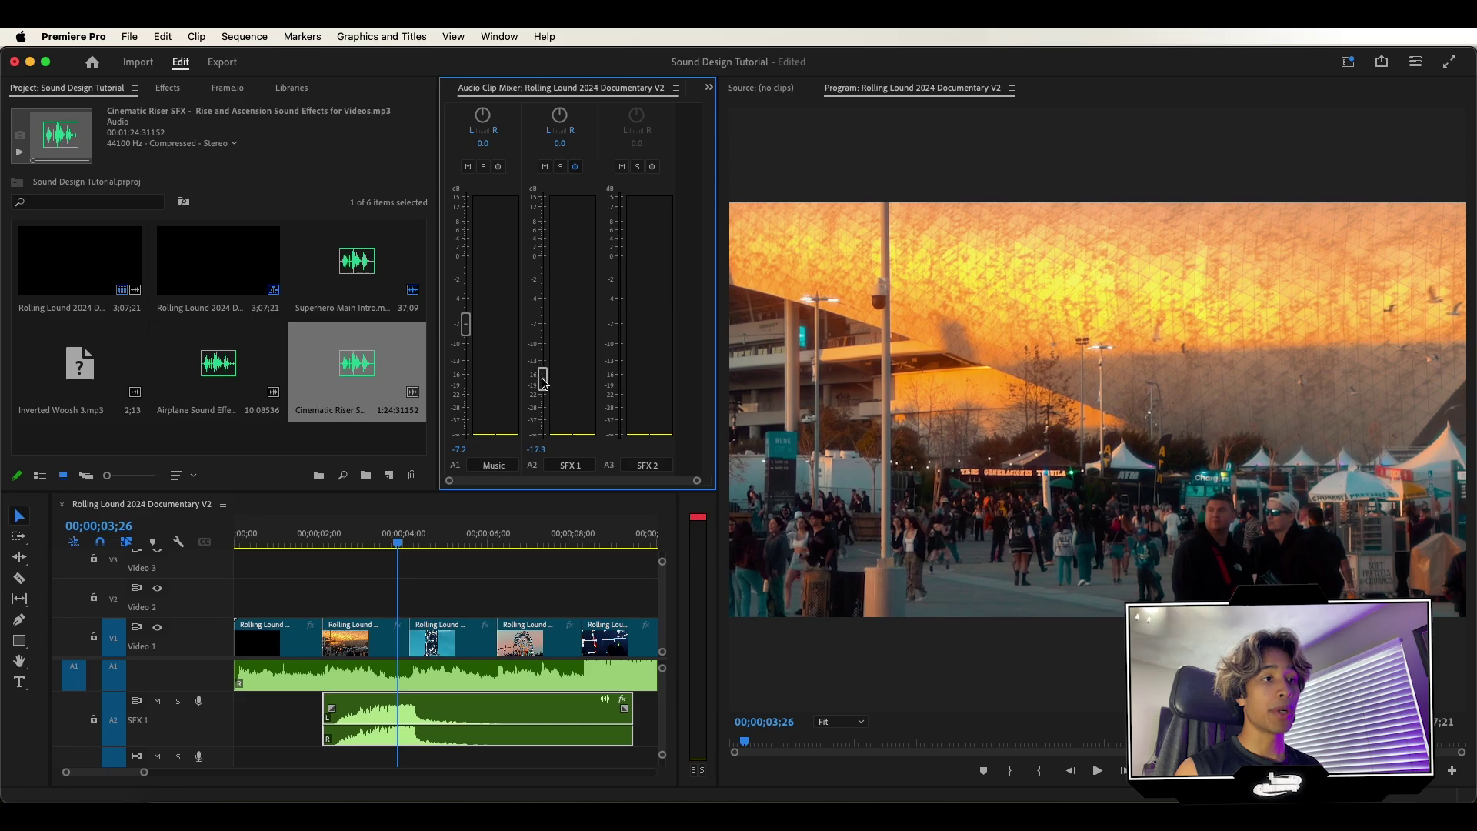
drag(543, 382, 543, 384)
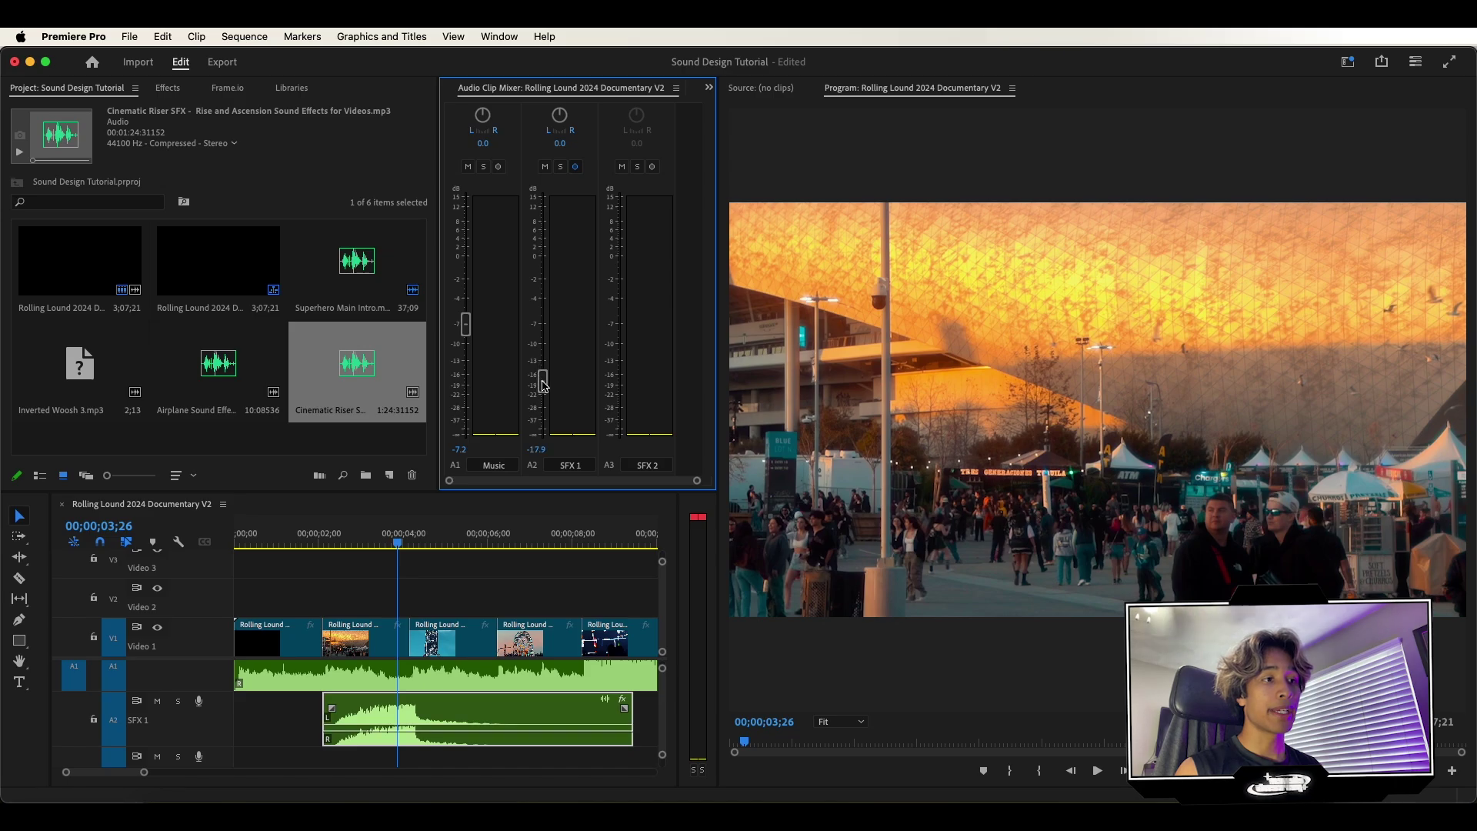
click(361, 539)
key(space)
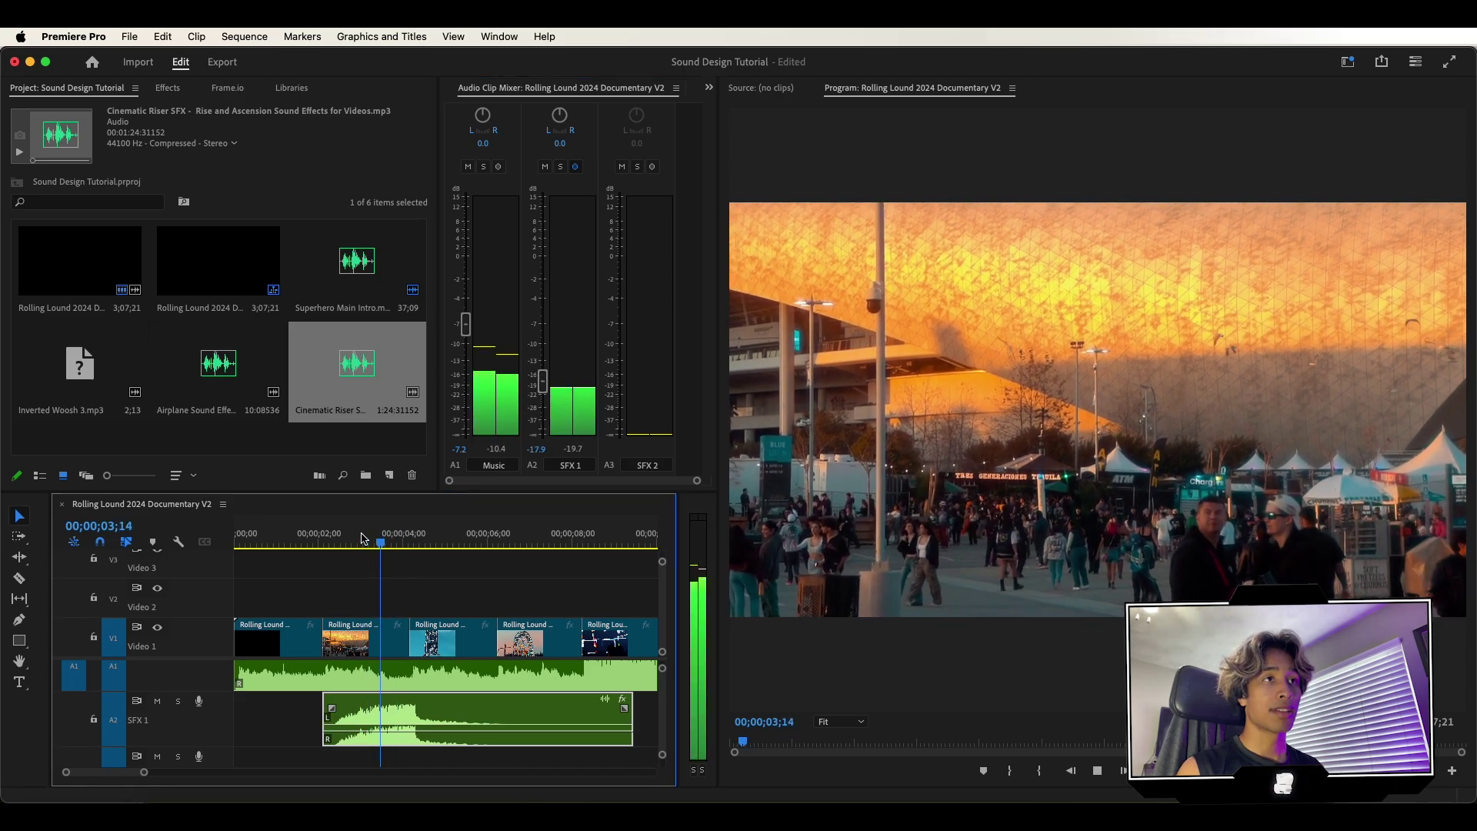
click(353, 539)
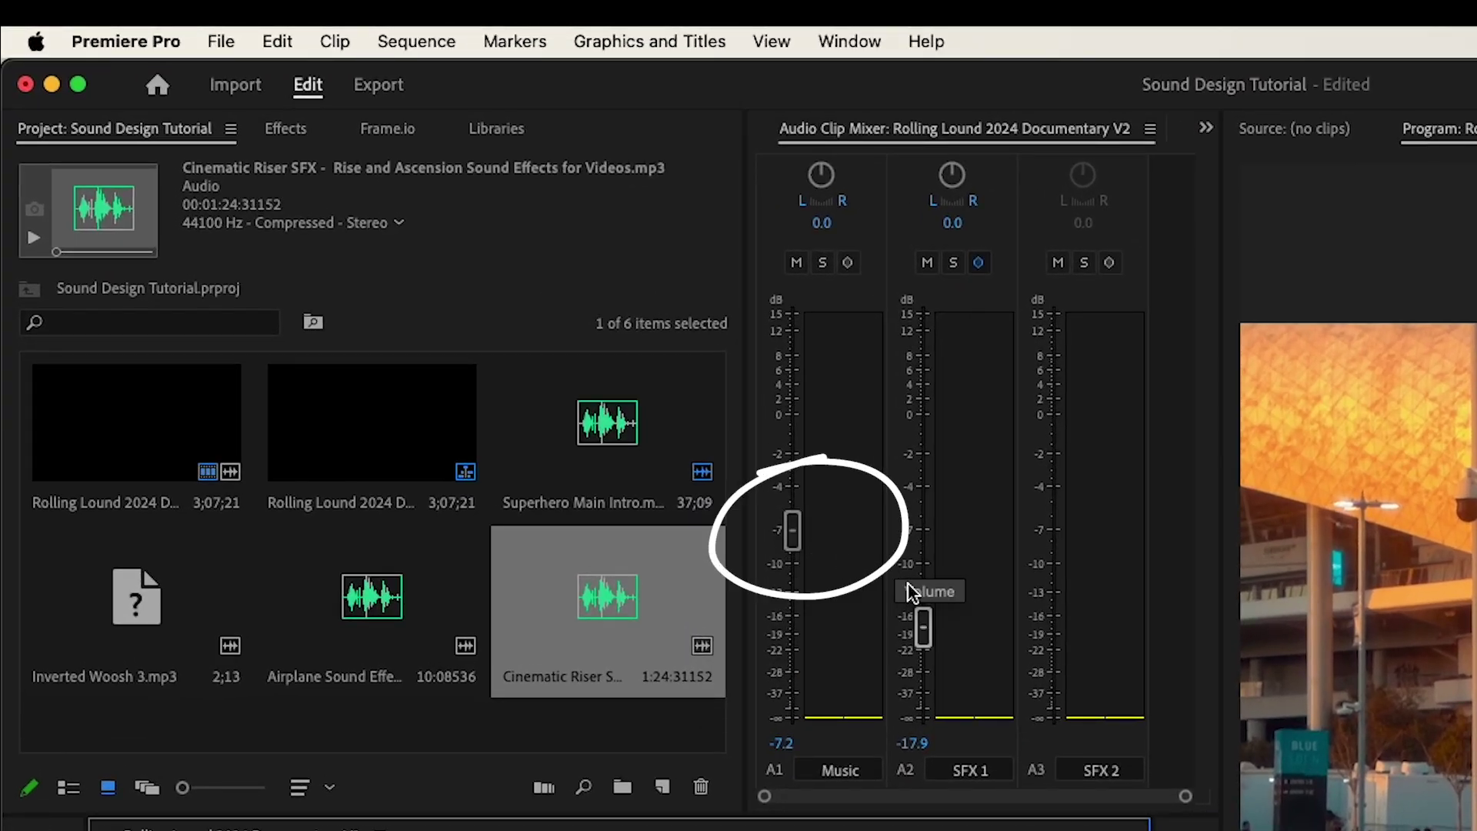
key(space)
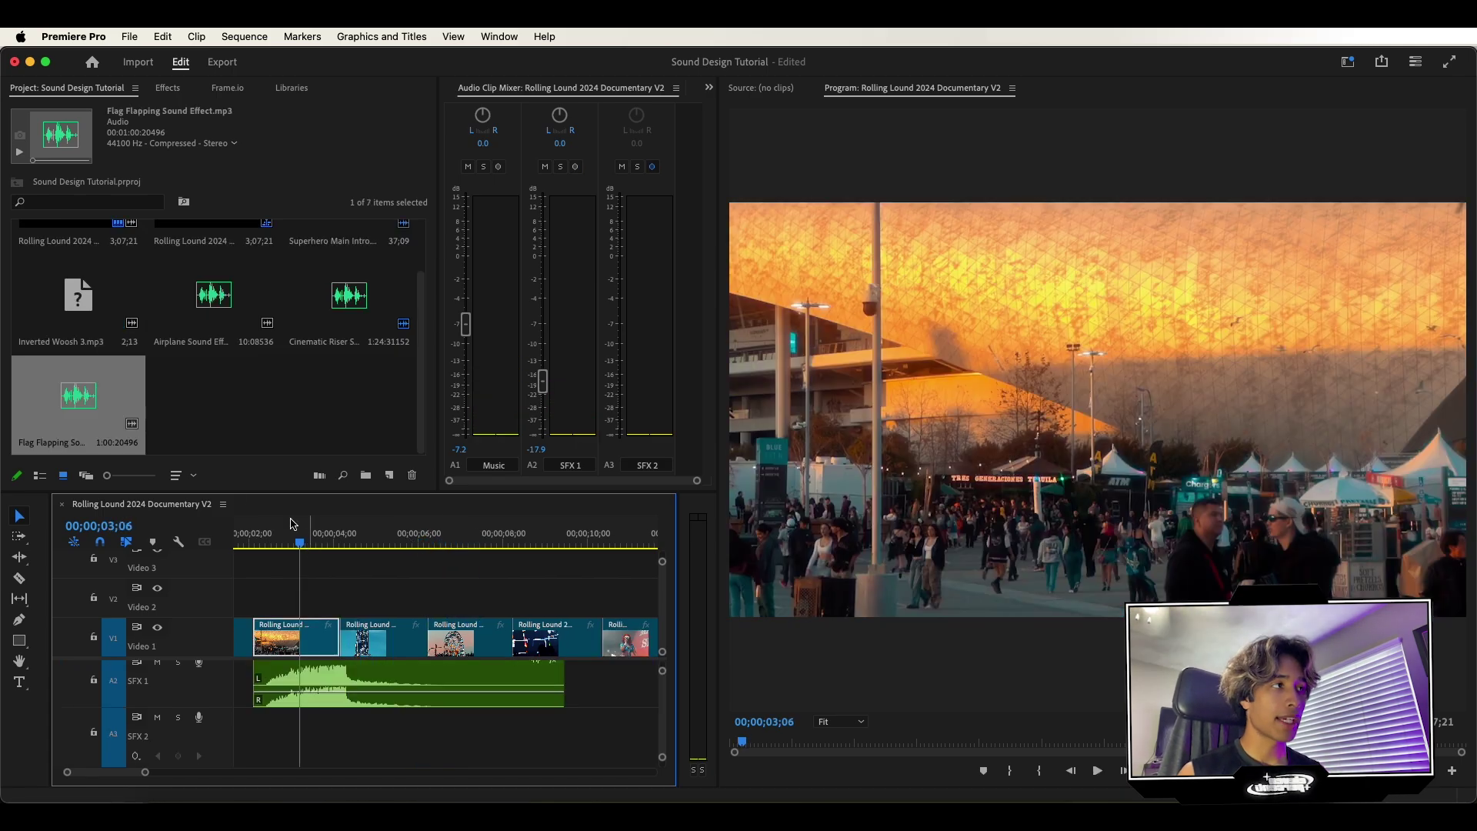
Step: Scrub the playhead from 03;06 into the Rolling Loud flag shot around 04;27
drag(327, 542, 354, 542)
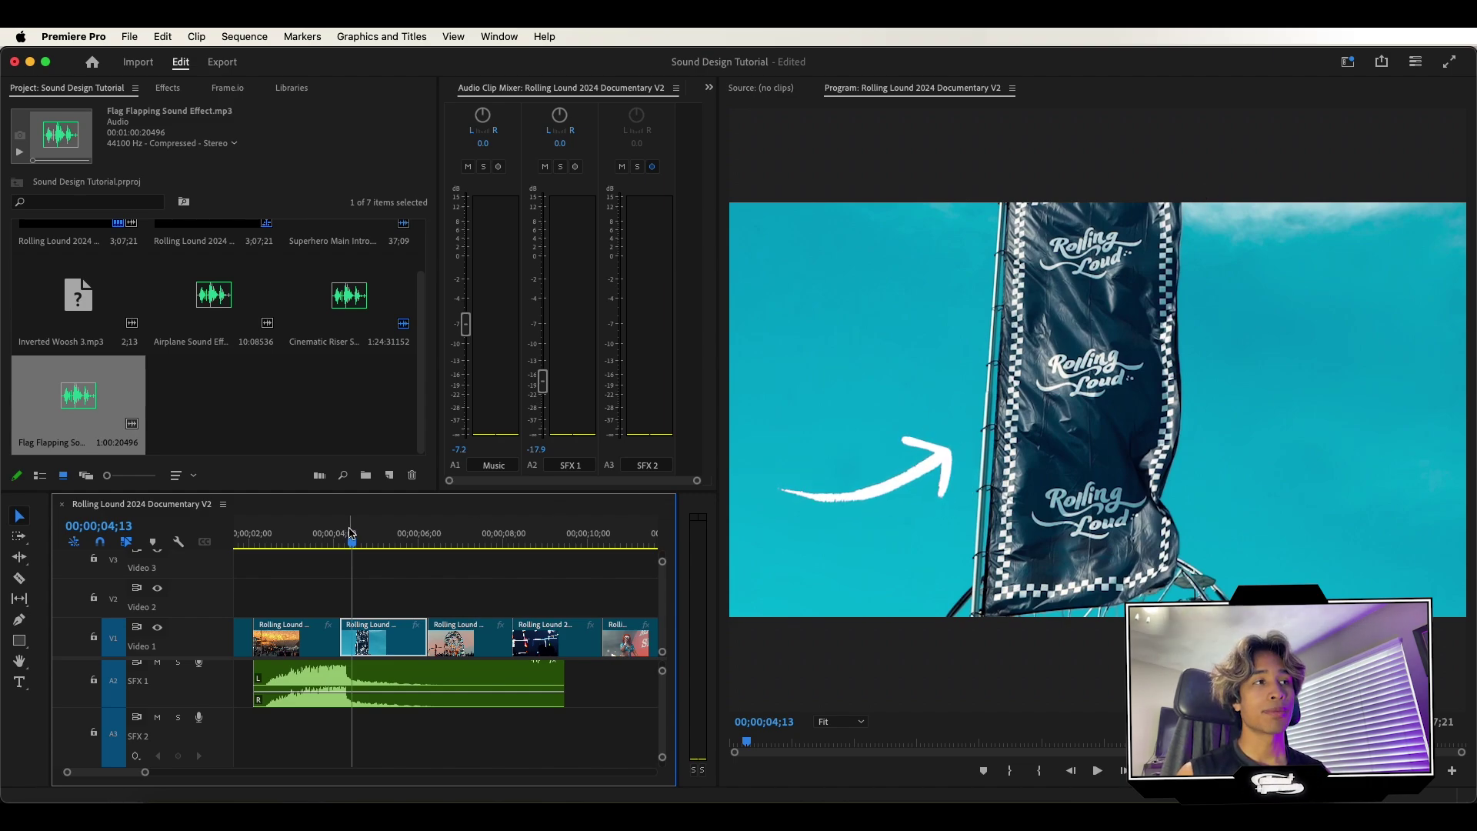
drag(352, 543, 390, 545)
Step: Preview the Flag Flapping Sound Effect YouTube video in Chrome and pause it at 0:05
key(super+Tab)
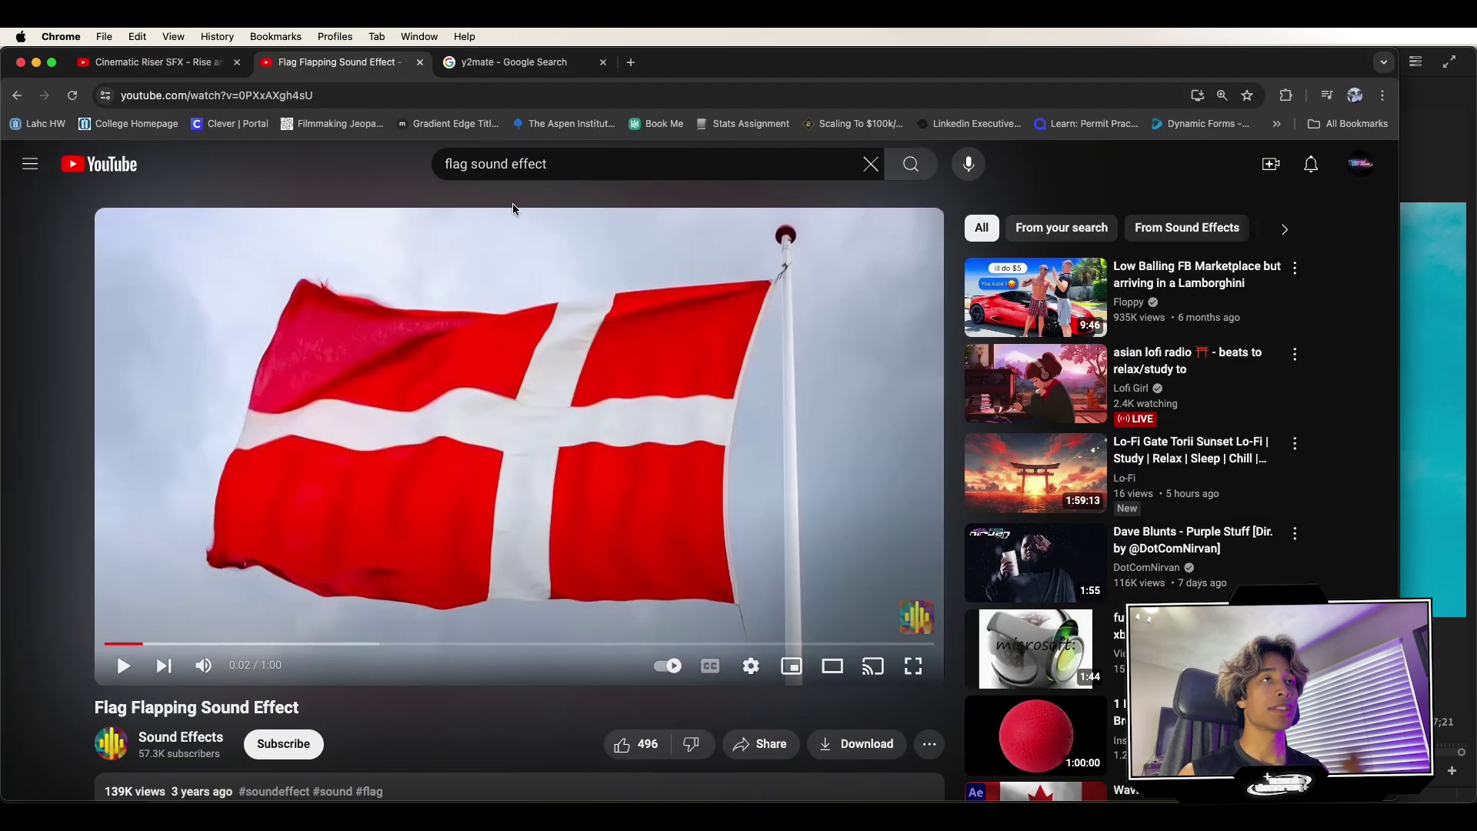
click(542, 171)
click(285, 376)
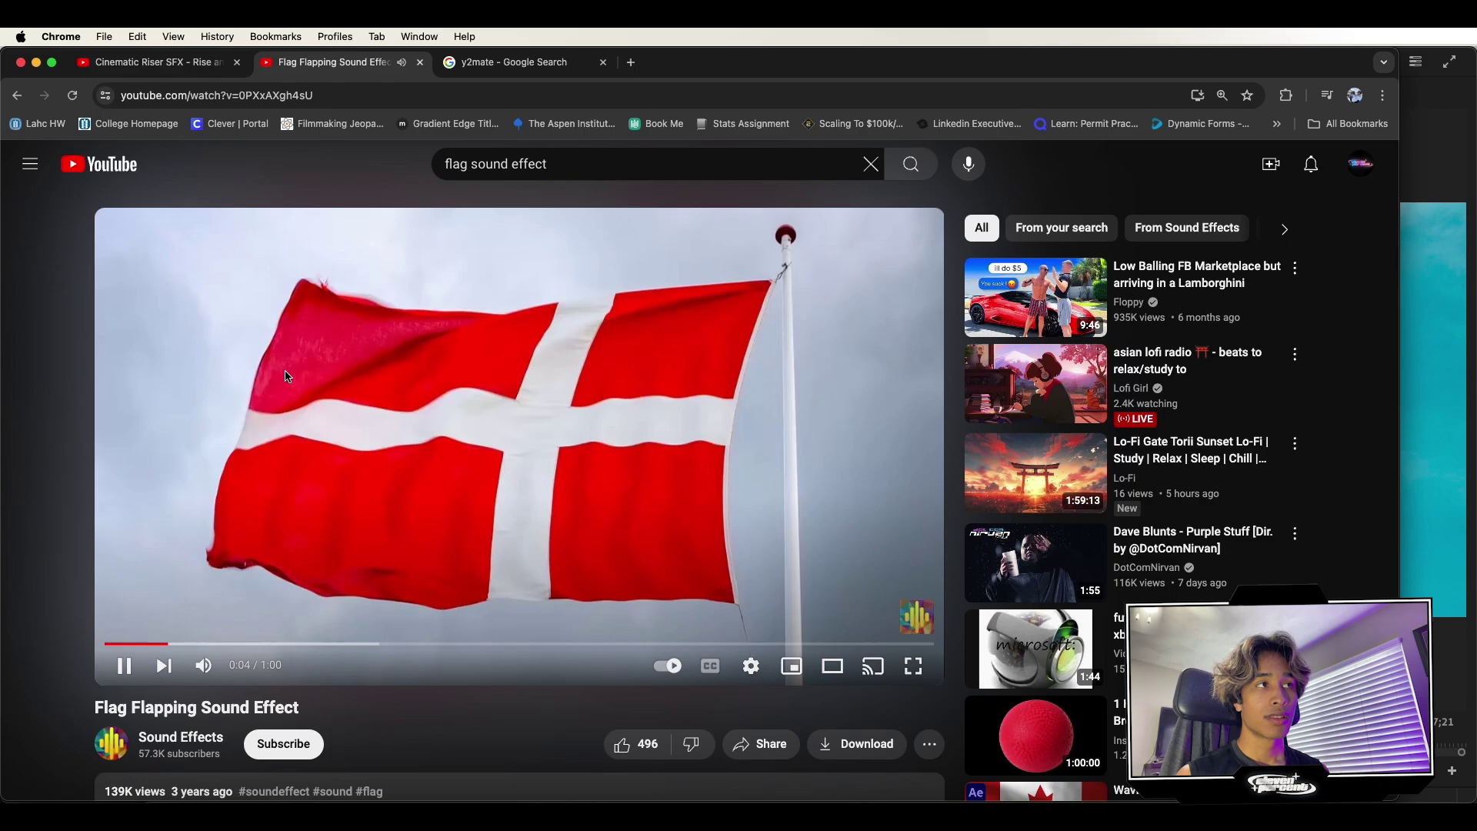
click(285, 375)
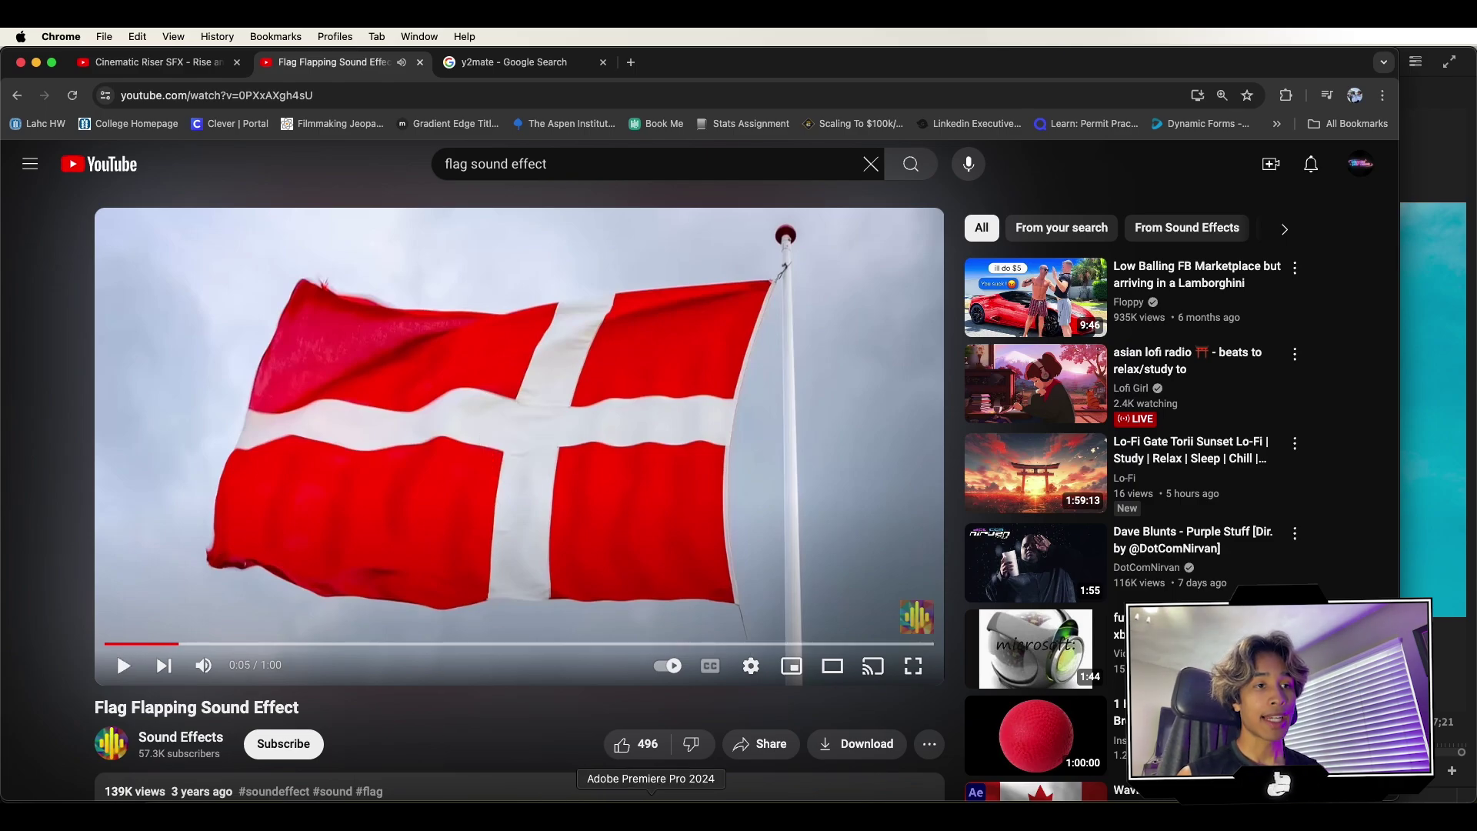
Step: Place the Flag Flapping sound on SFX 2 starting near 03;10 and preview it from 04;00
click(651, 814)
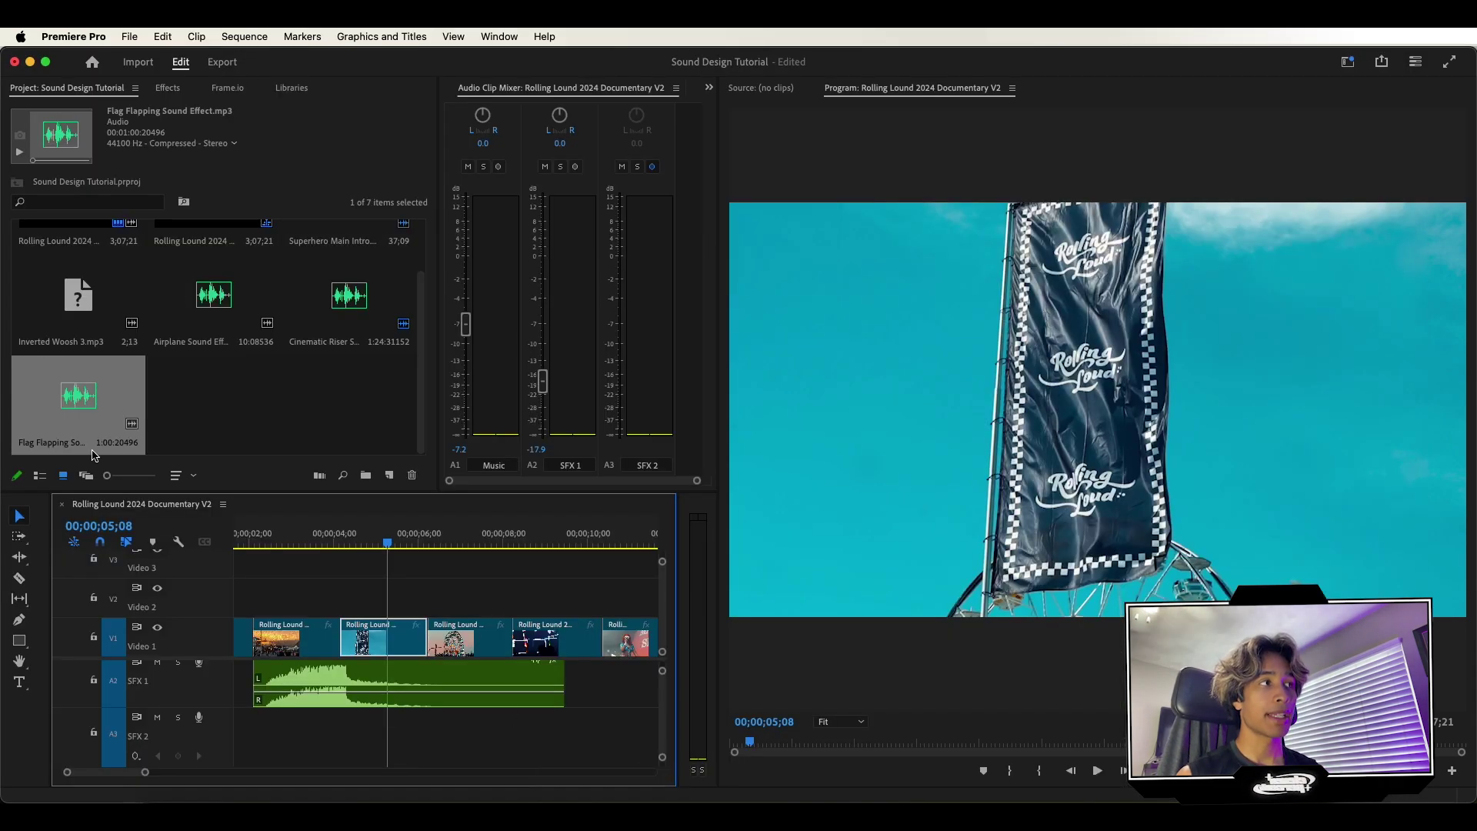
drag(90, 436, 354, 744)
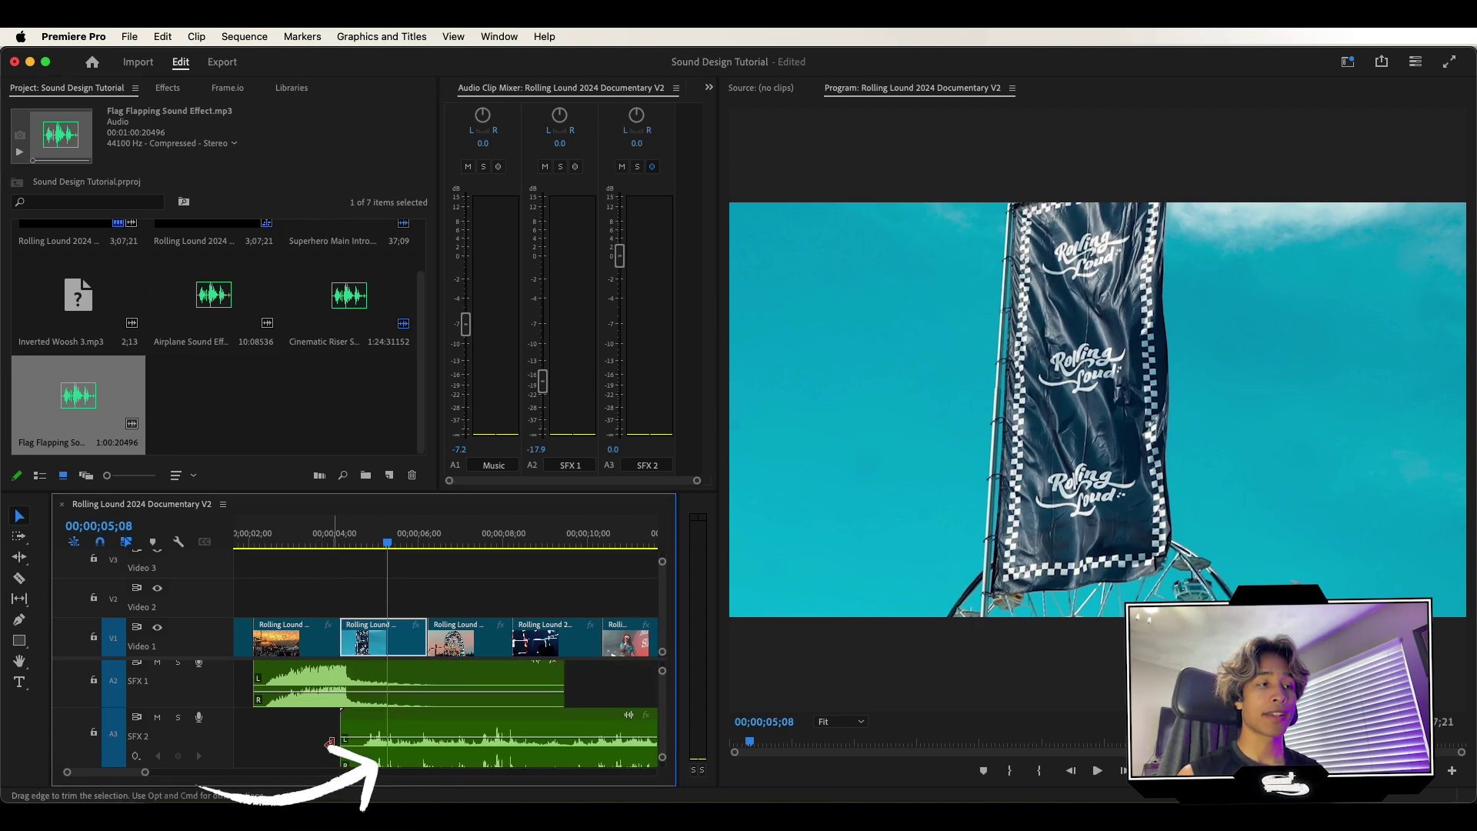
scroll(452, 723, down, 1)
drag(423, 706, 395, 702)
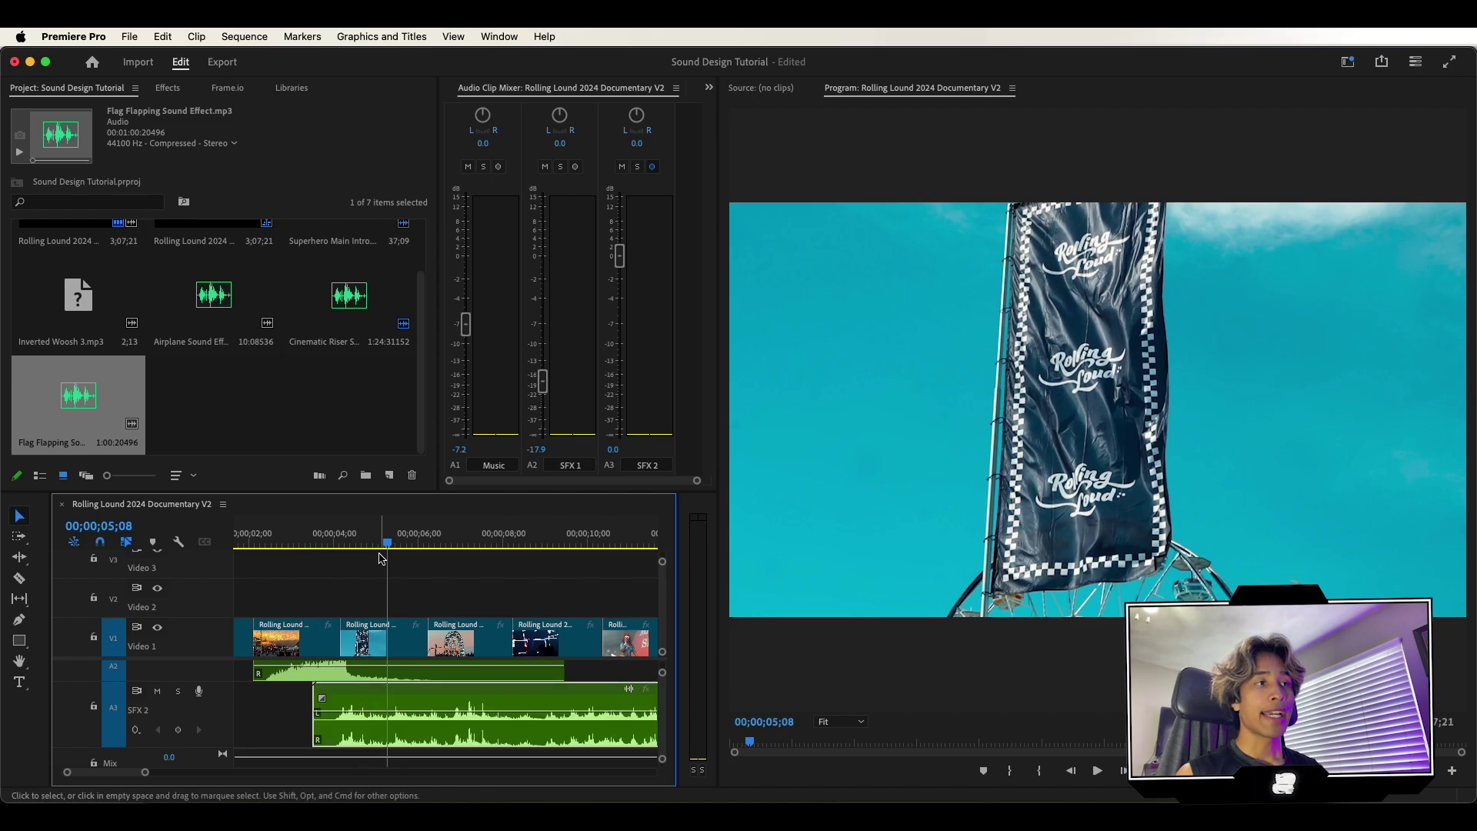
drag(382, 542, 336, 547)
key(space)
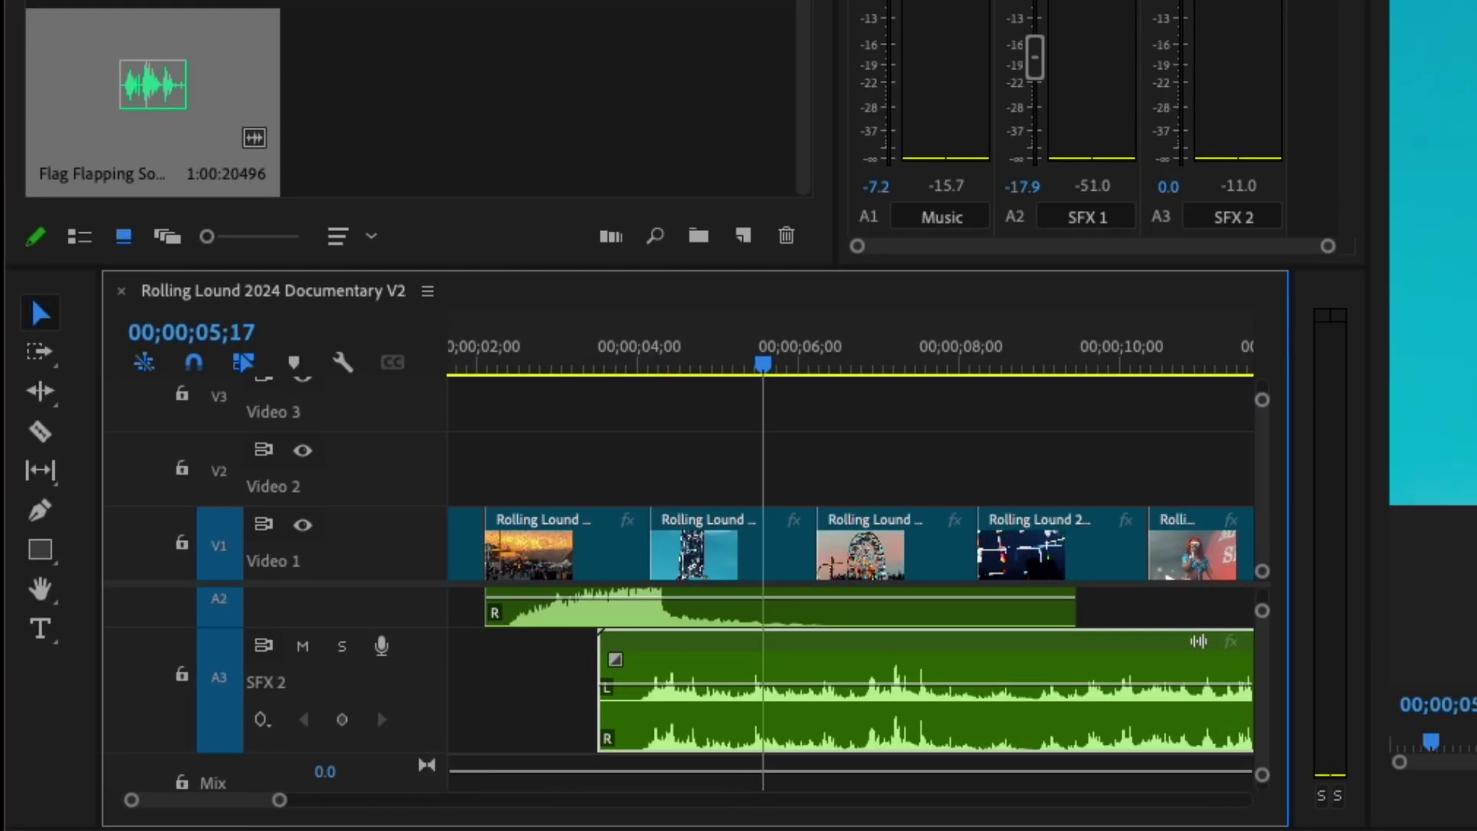
Step: Lower the flag sound's volume to -8.8 dB and replay the flag shot
drag(701, 683, 692, 709)
drag(761, 361, 648, 353)
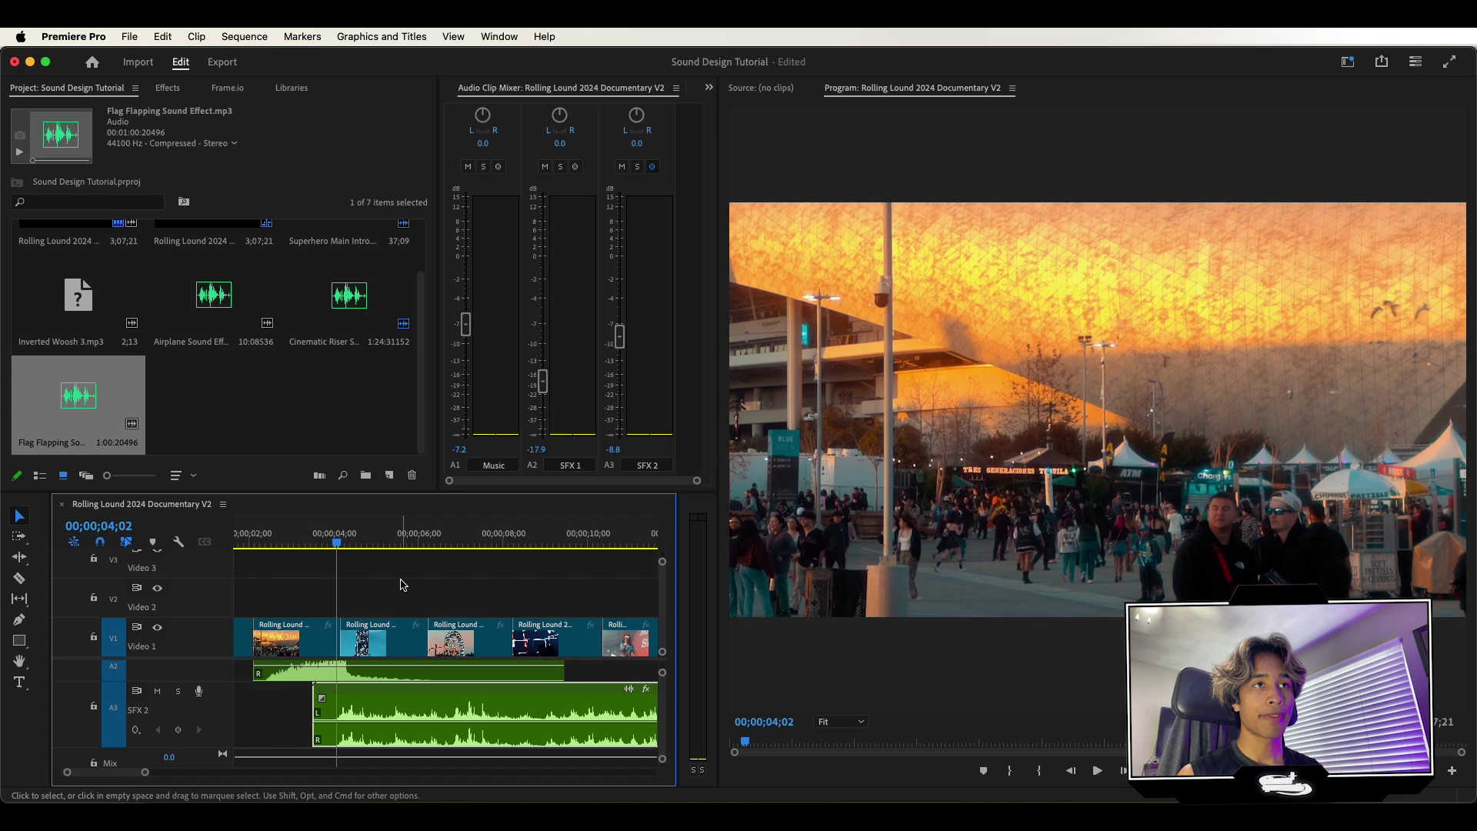
key(space)
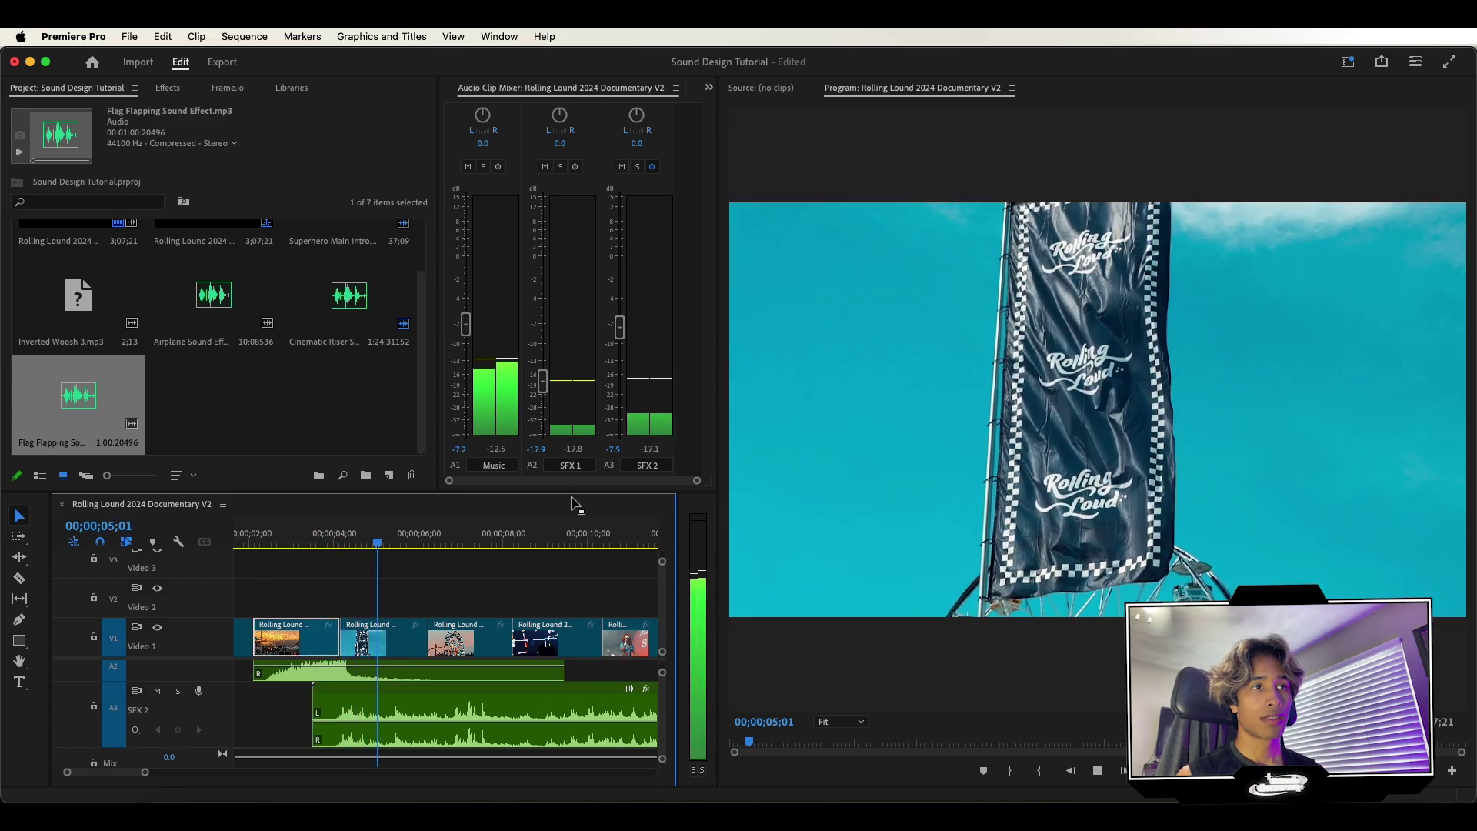
key(space)
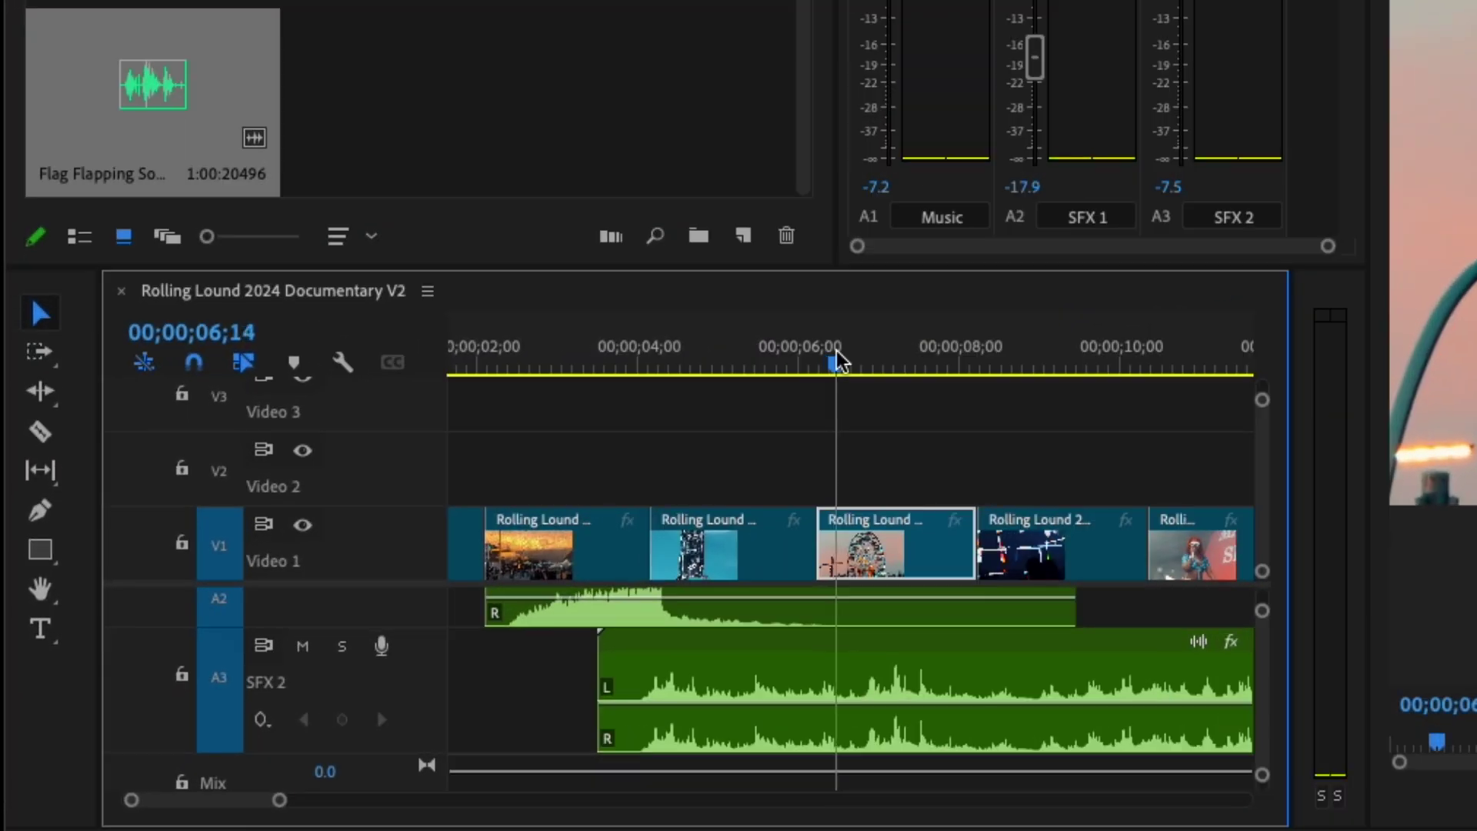
Step: Cut the flag sound at 06;17 and delete the leftover tail
drag(837, 360, 843, 360)
click(873, 672)
key(ctrl+k)
click(874, 672)
key(Delete)
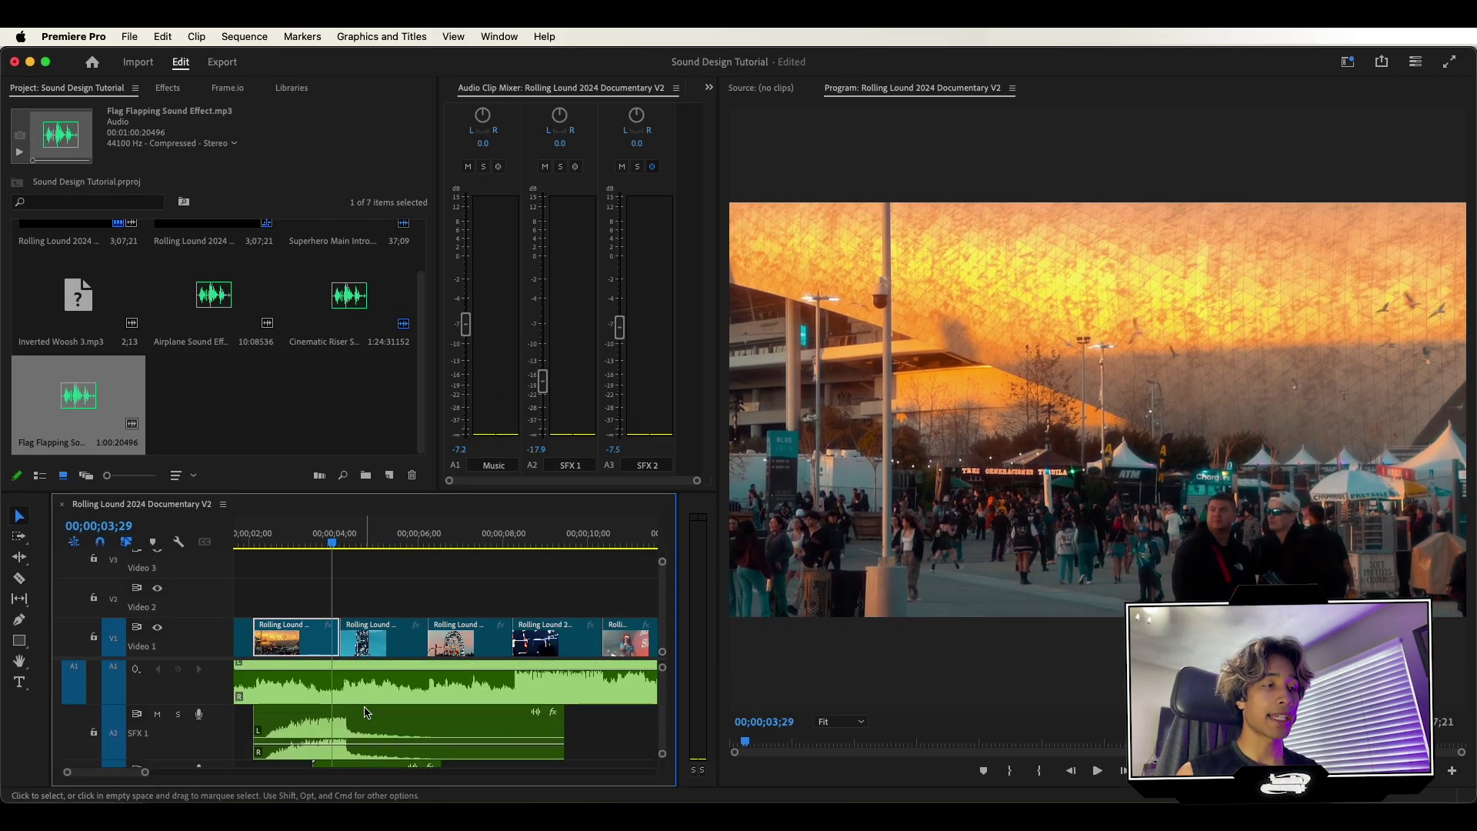
scroll(352, 736, down, 4)
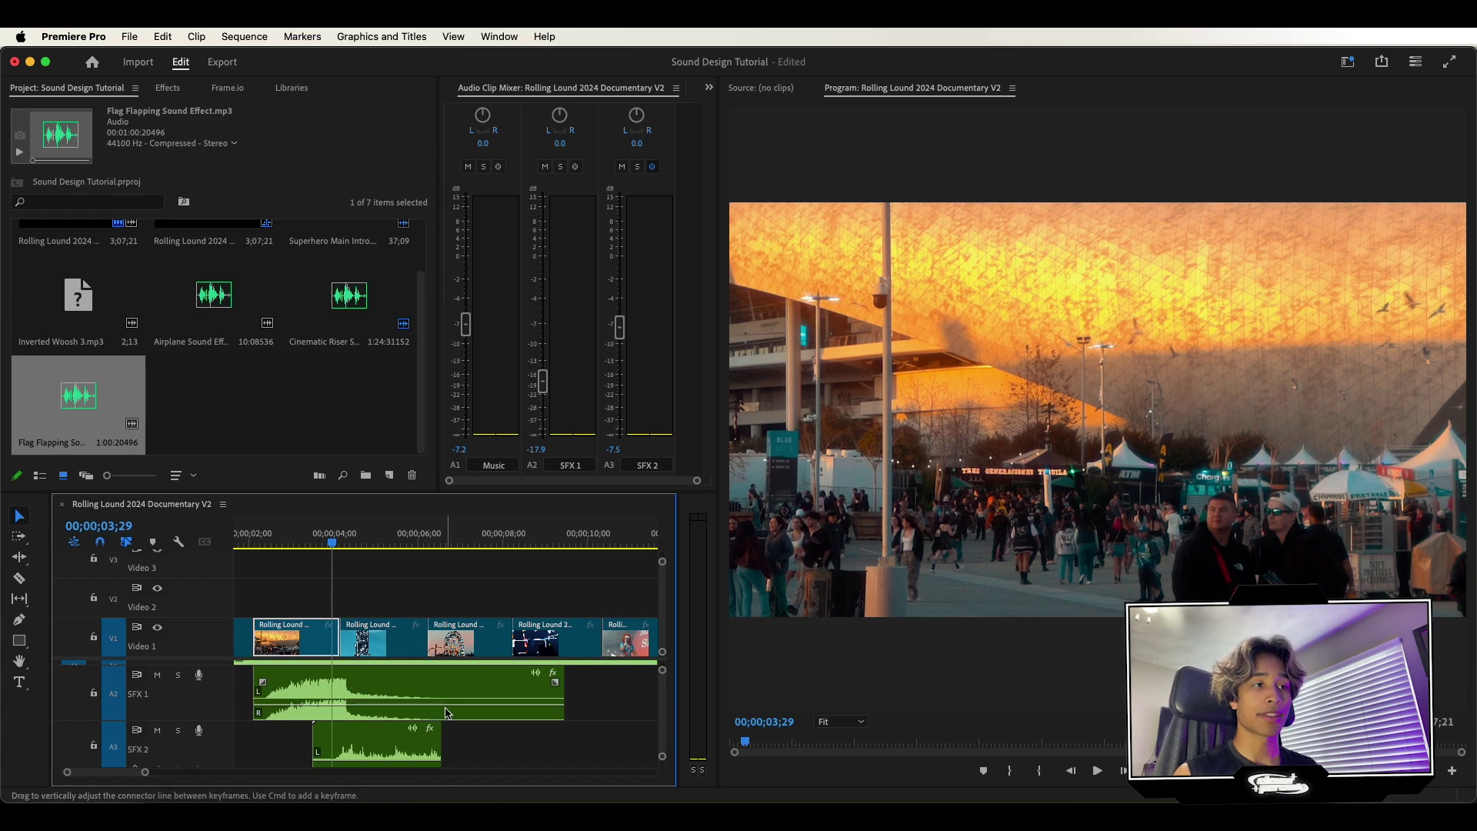
drag(367, 538, 421, 542)
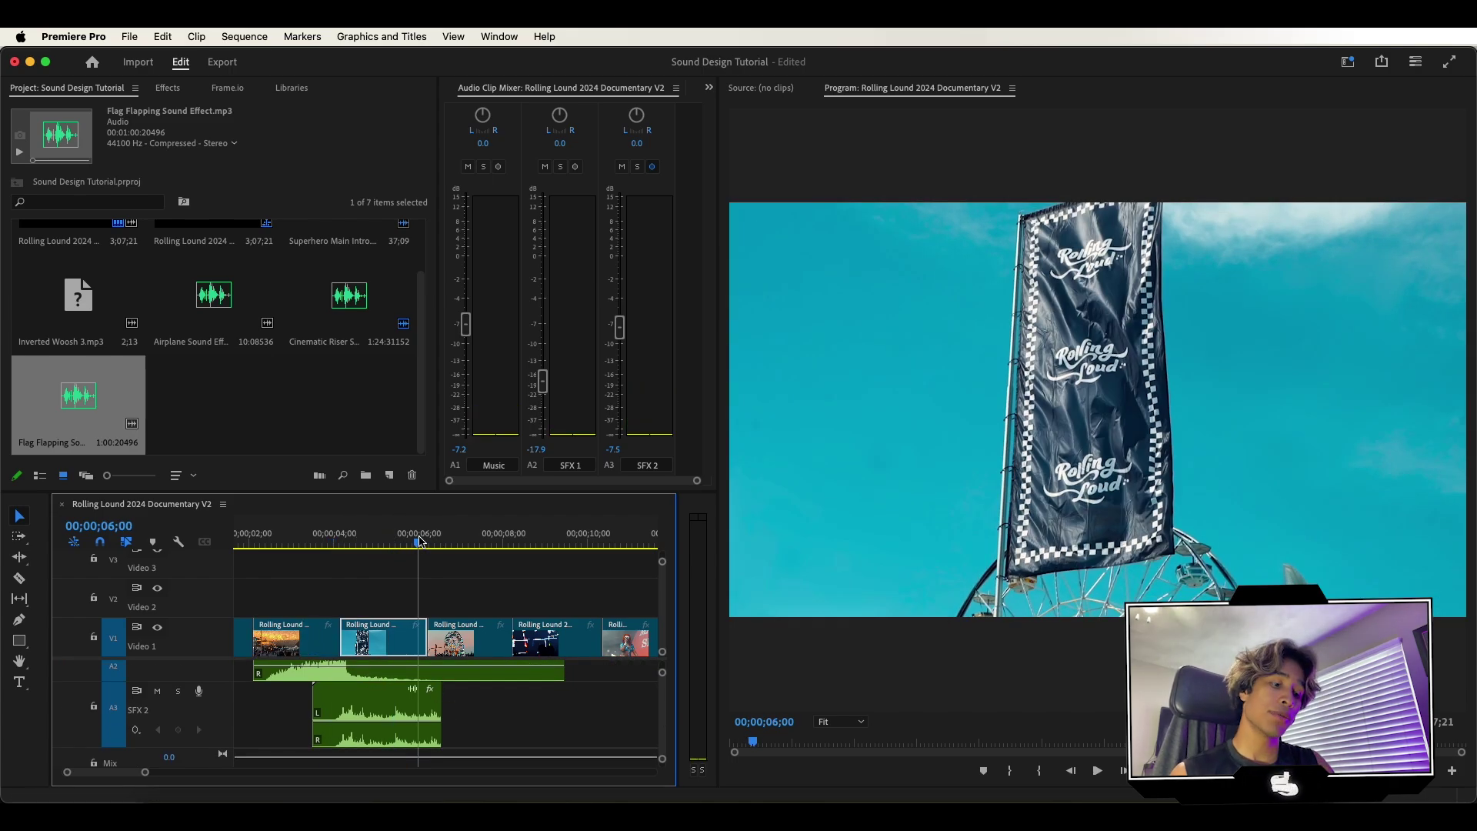
Step: Add a roughly one-second fade-out to the end of the flag sound
key(=)
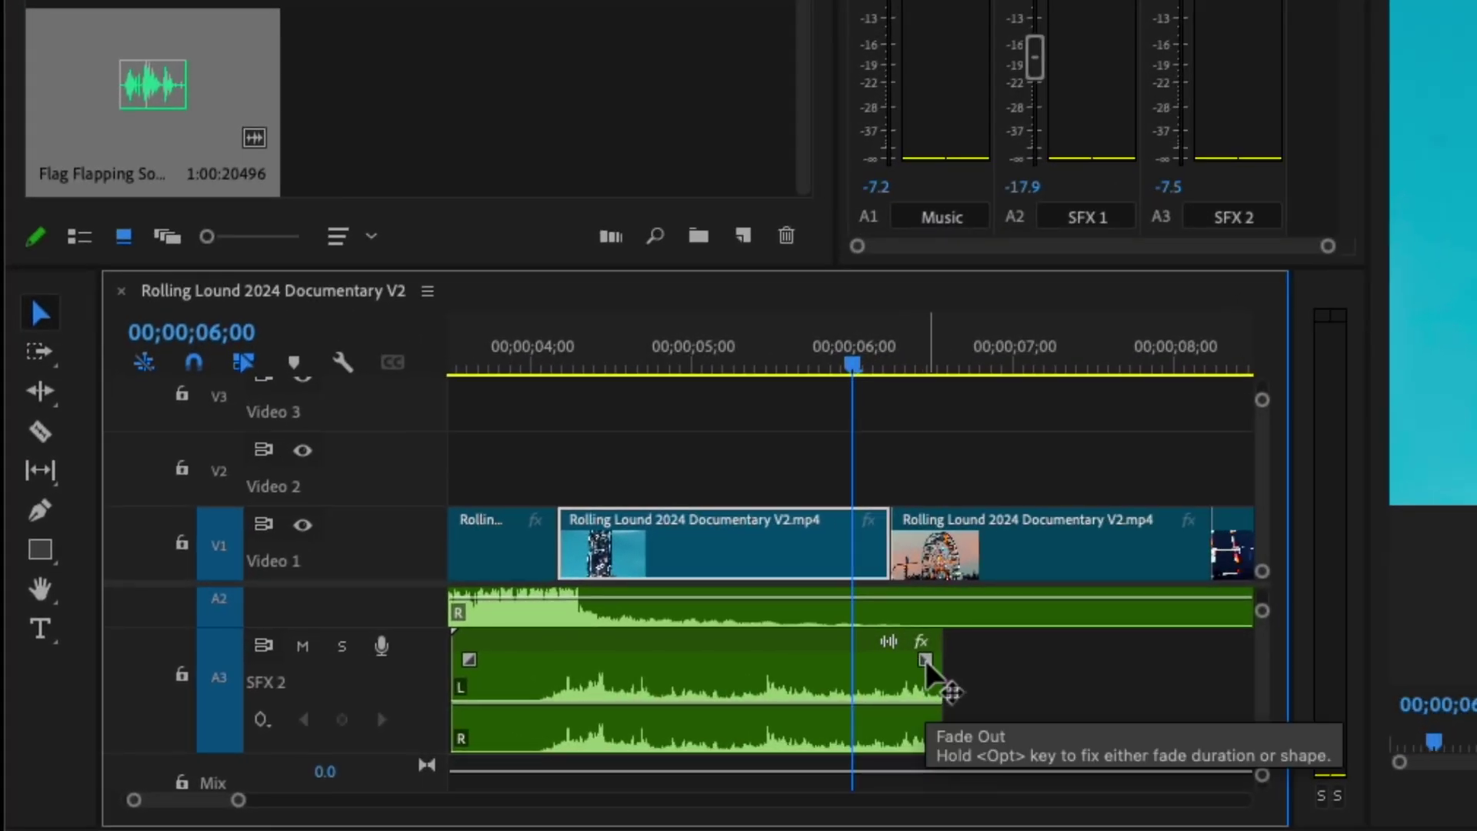
drag(927, 661, 781, 676)
click(758, 357)
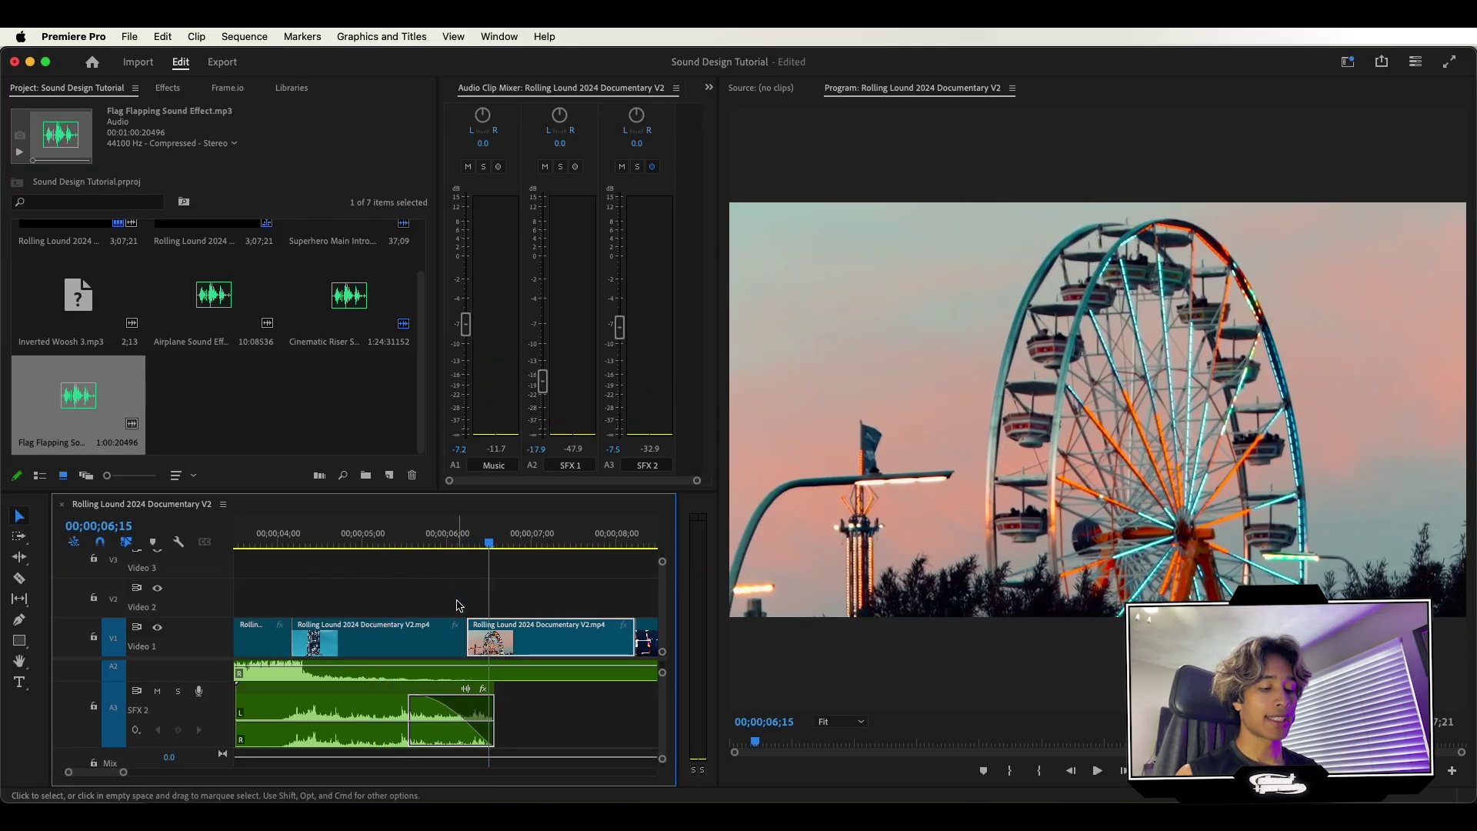
key(minus)
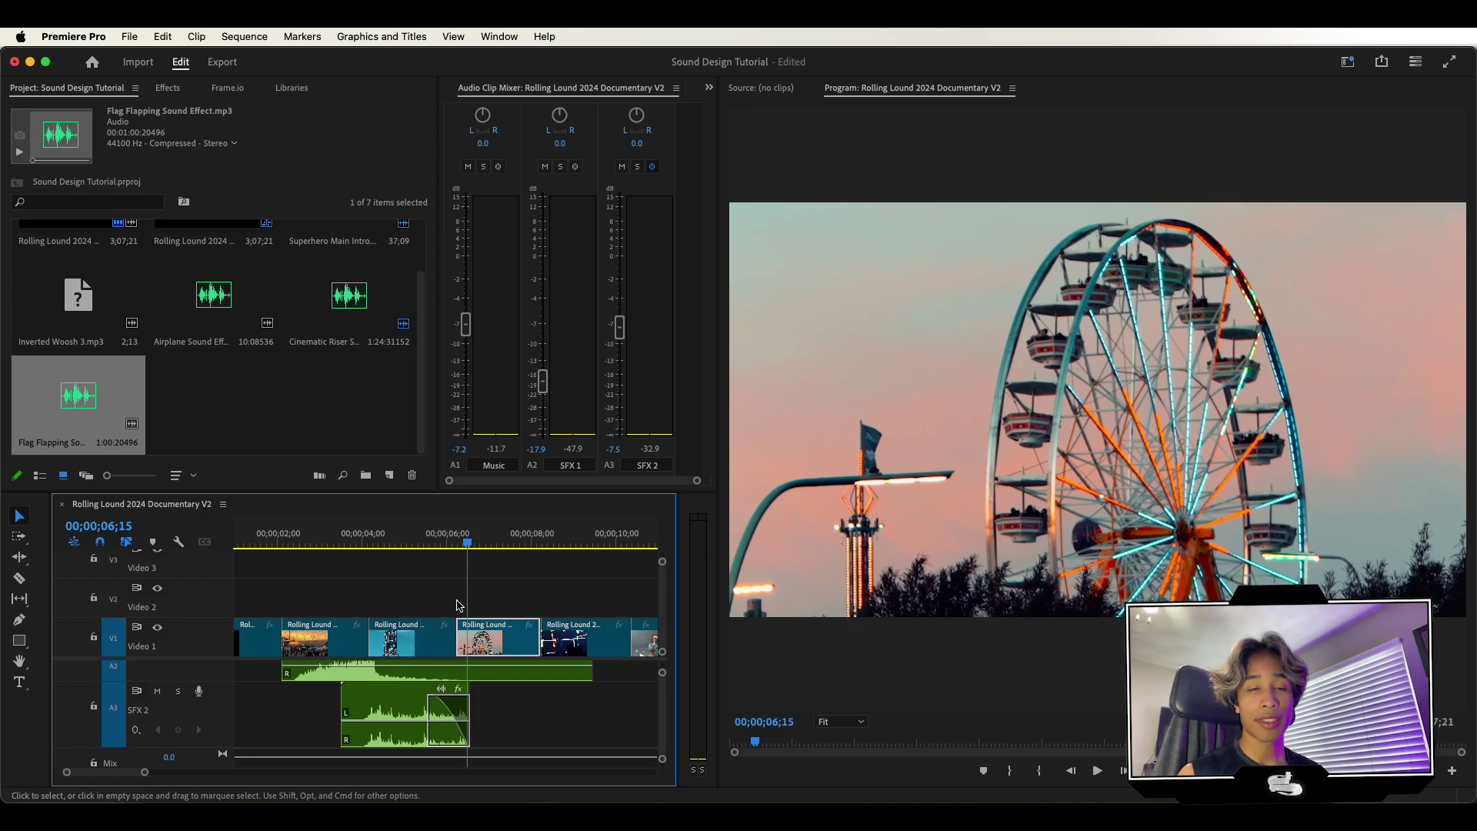
Step: Search Effects for 'FAD' and apply the Constant Power crossfade to the flag sound's start
click(169, 89)
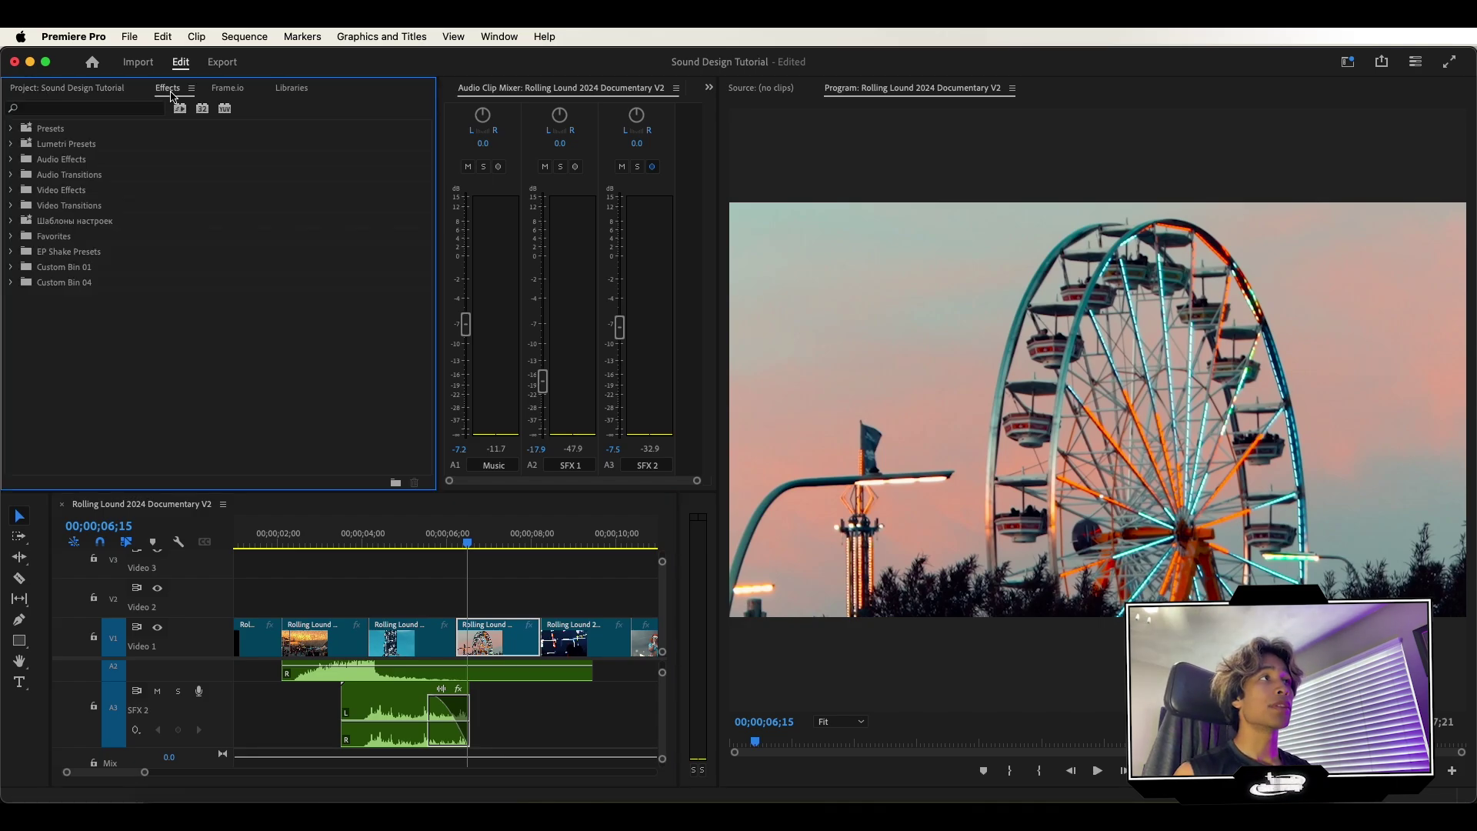
click(111, 112)
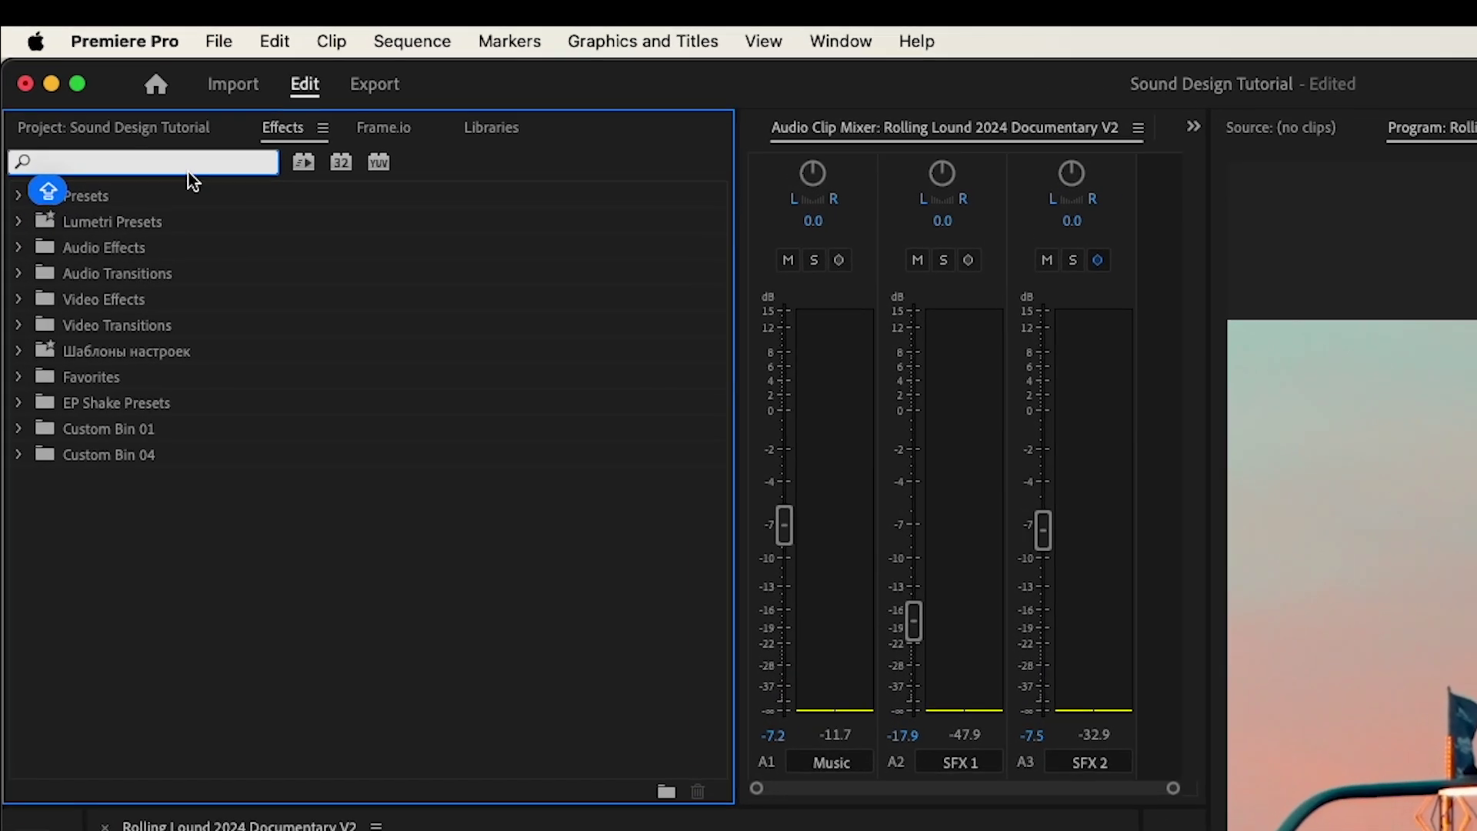
text(FADE)
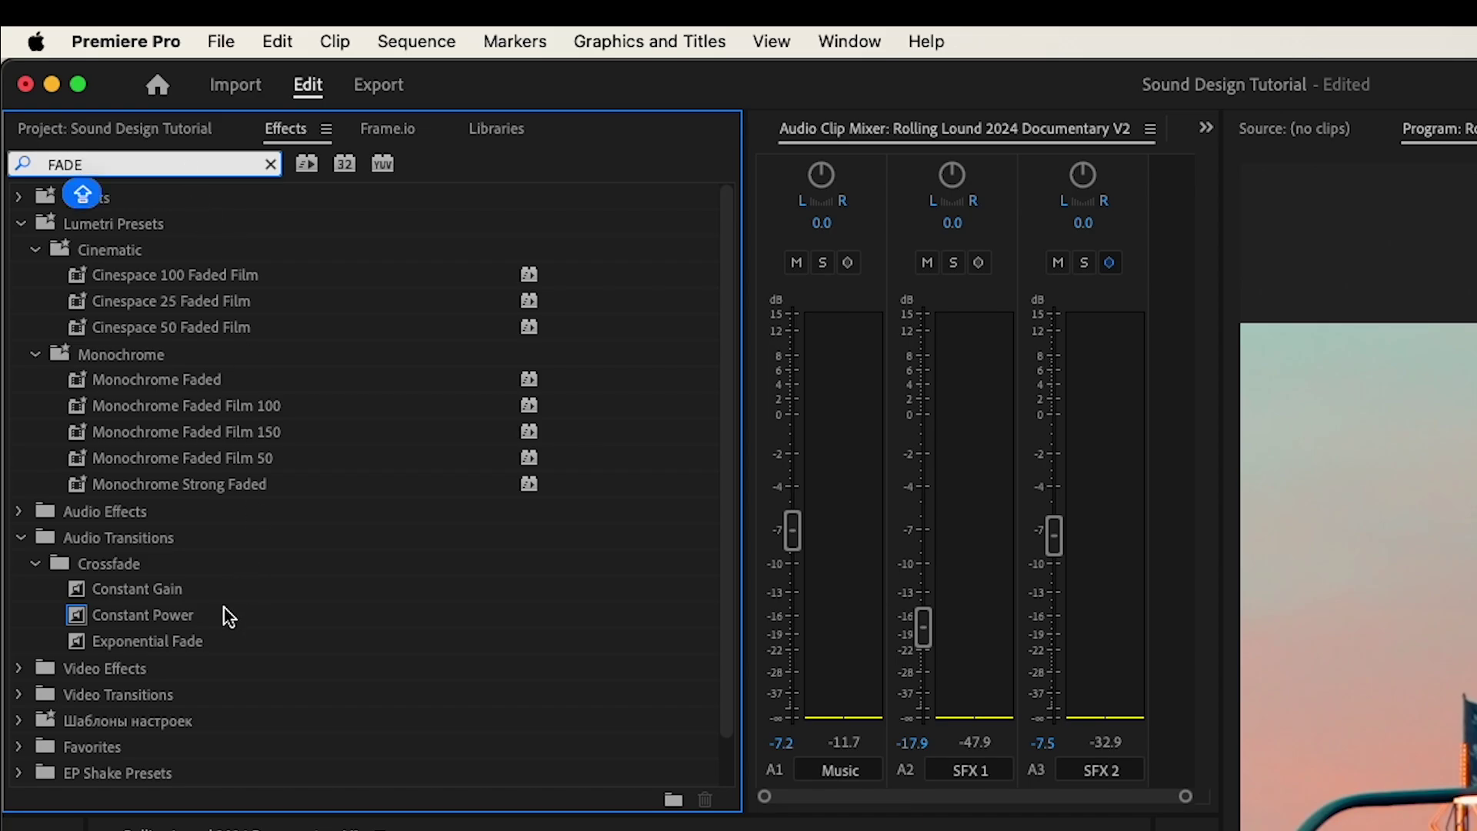
click(200, 615)
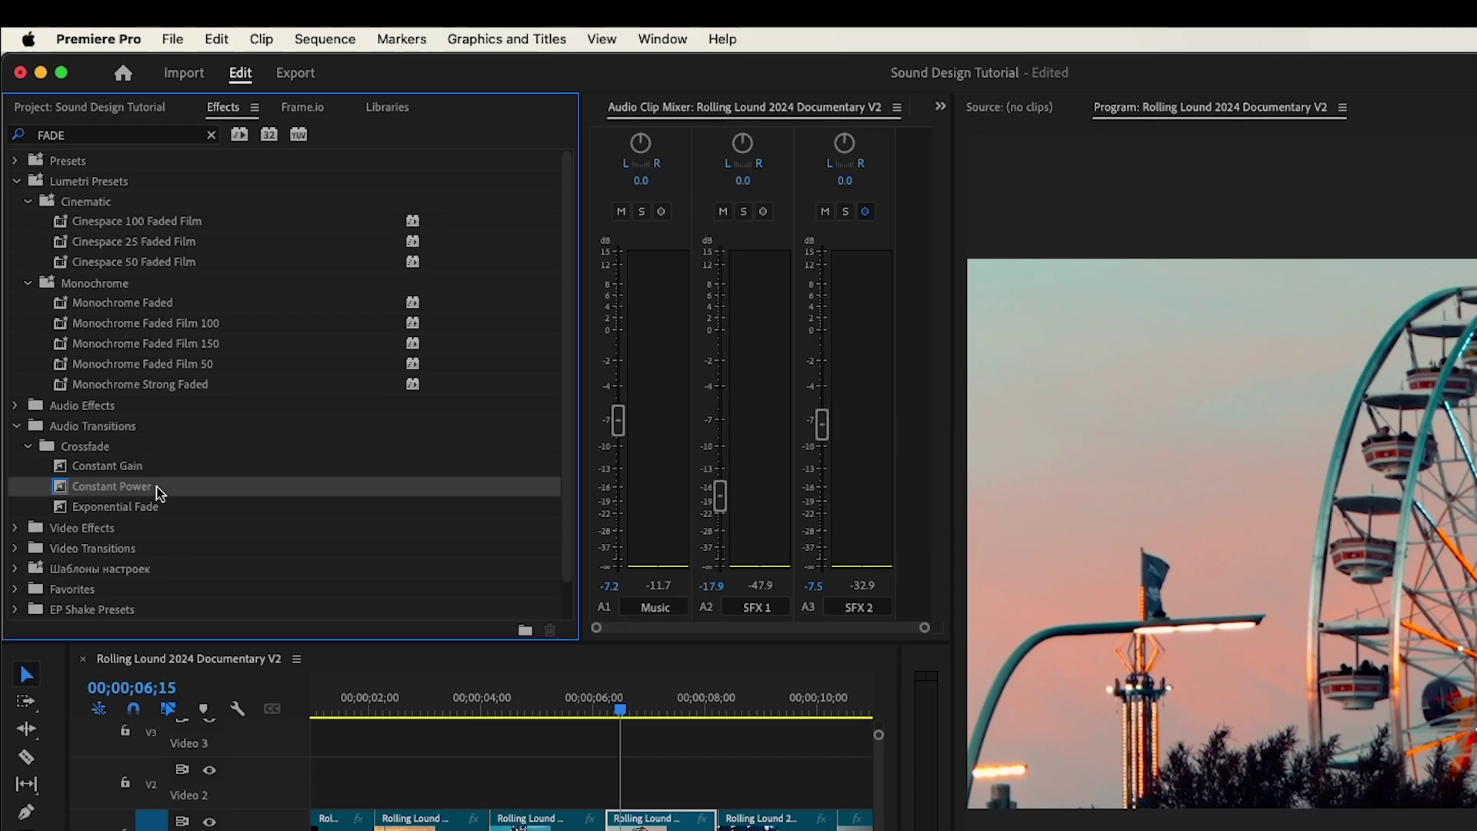
drag(201, 615, 698, 830)
drag(407, 725, 380, 711)
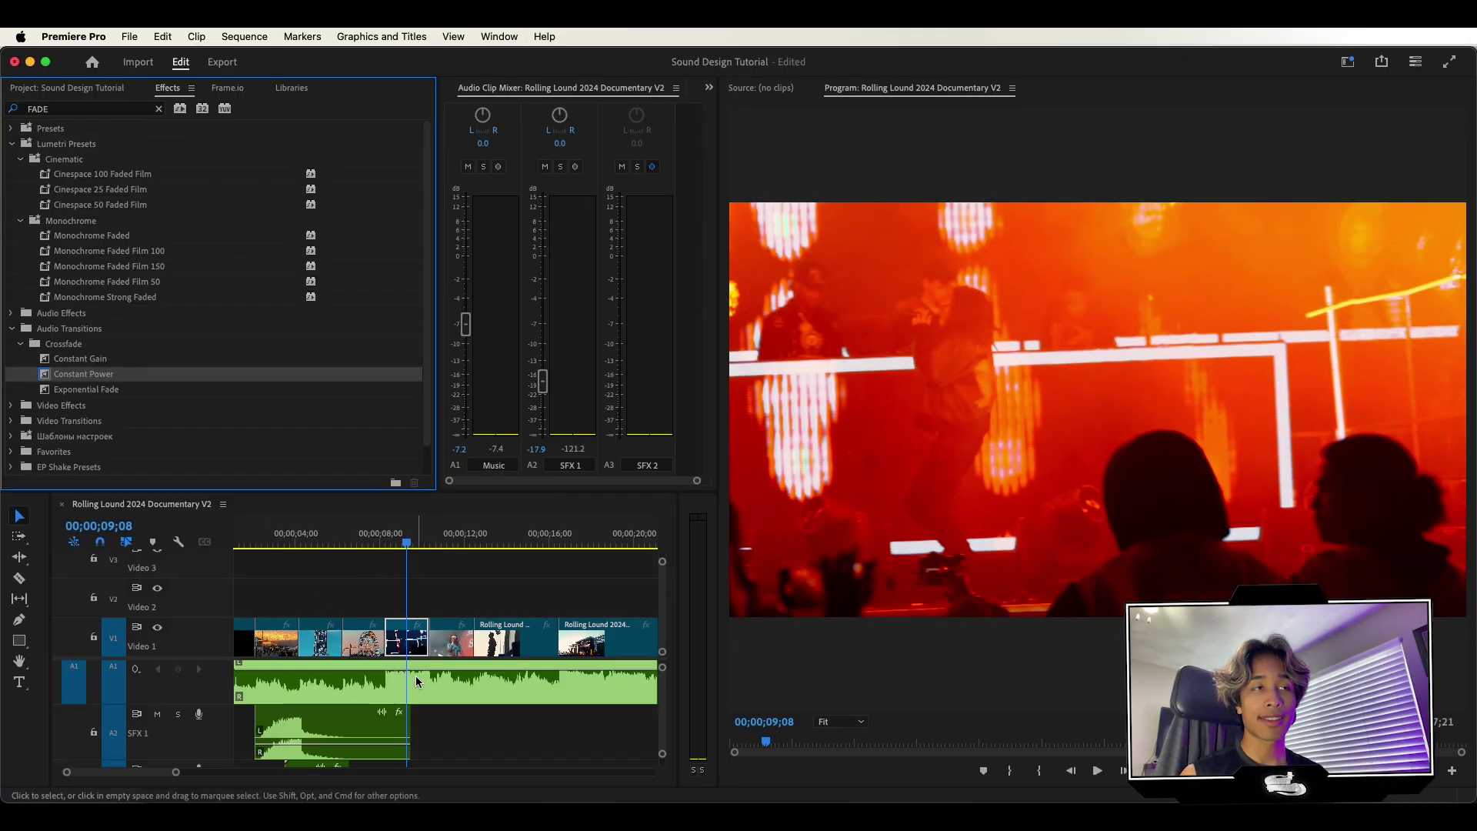
Step: Zoom out and play the sequence briefly from around 09;03
key(minus)
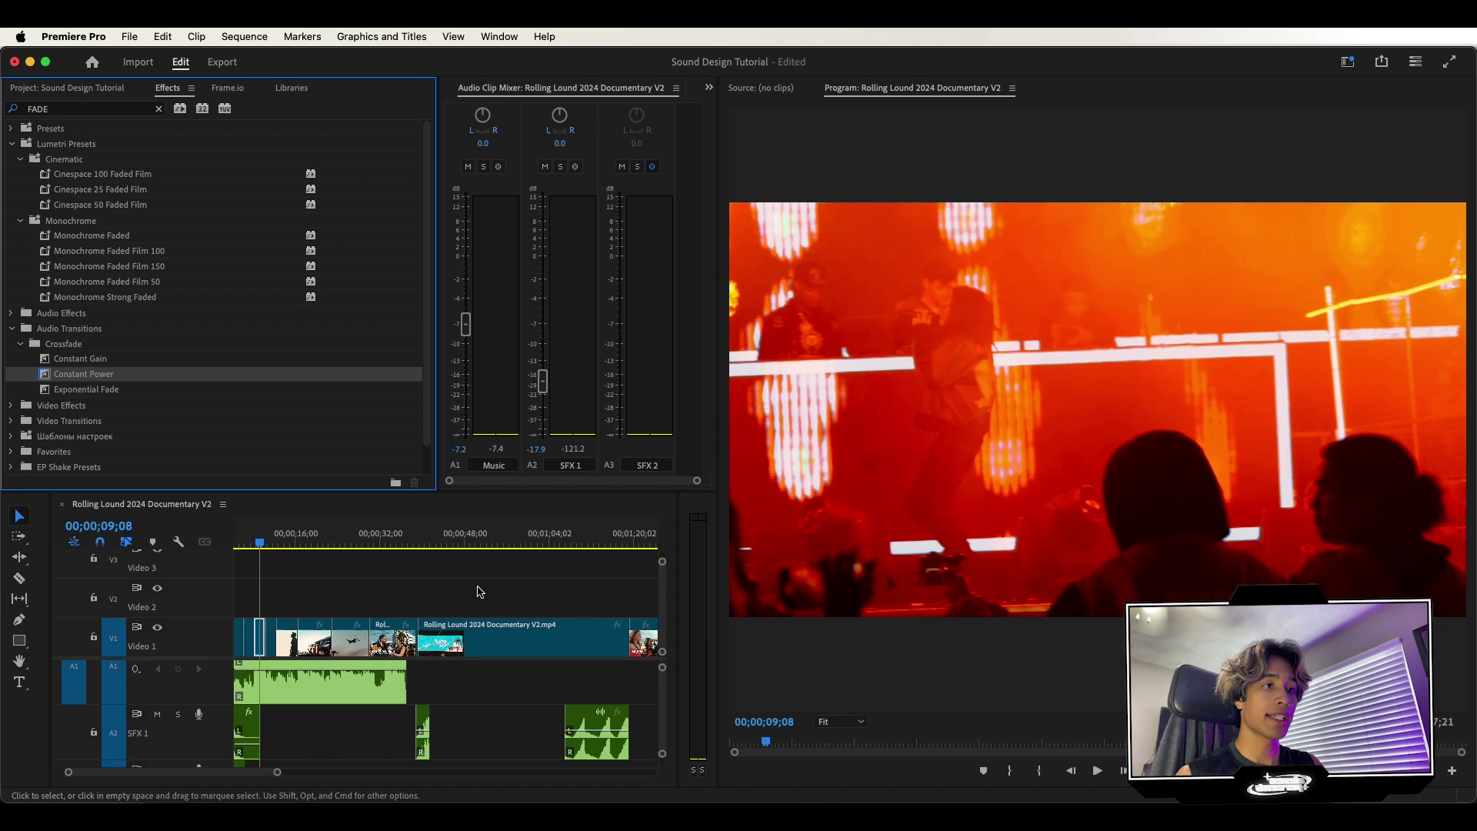
click(257, 547)
key(space)
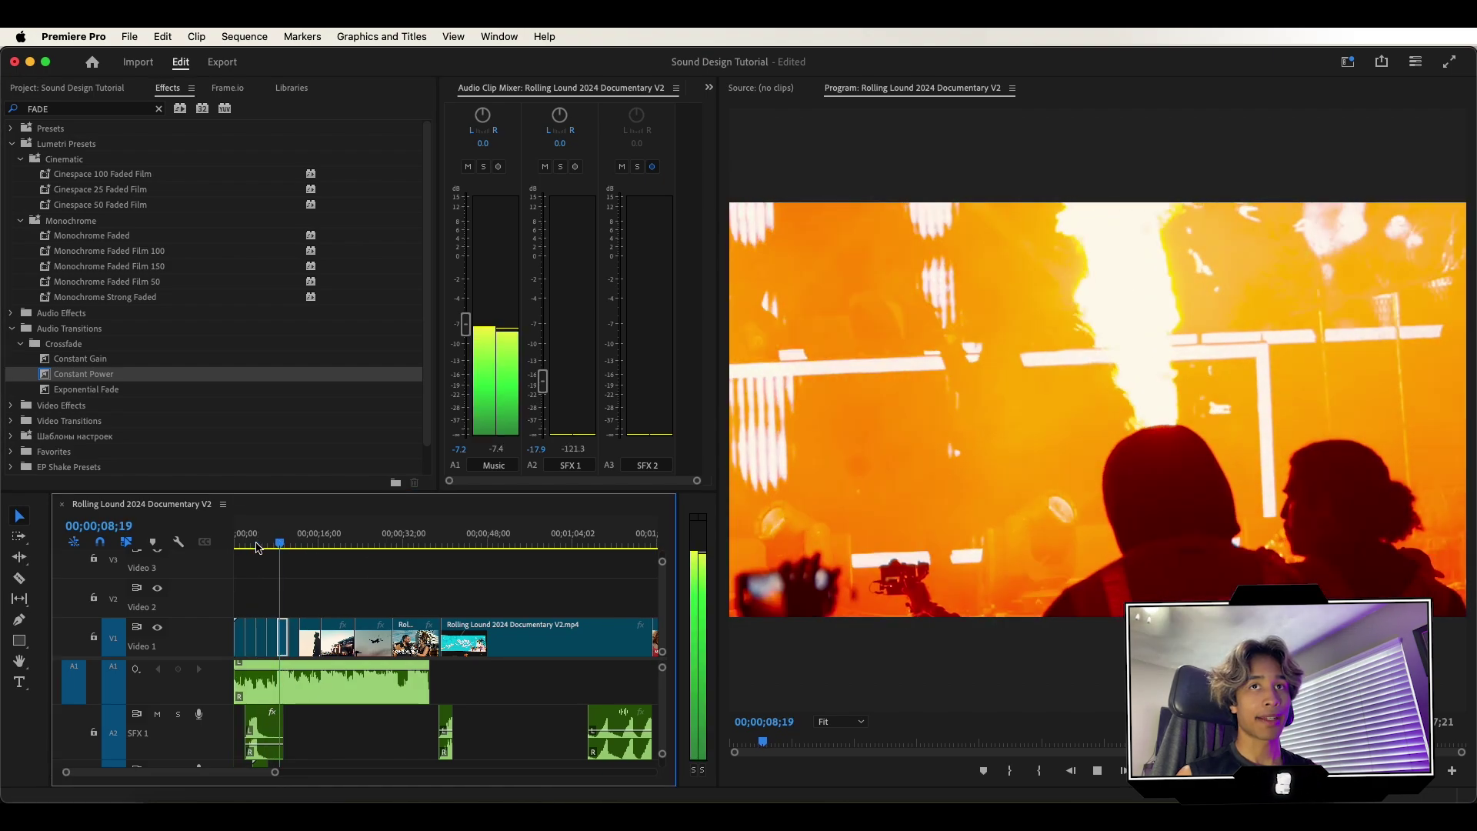
key(space)
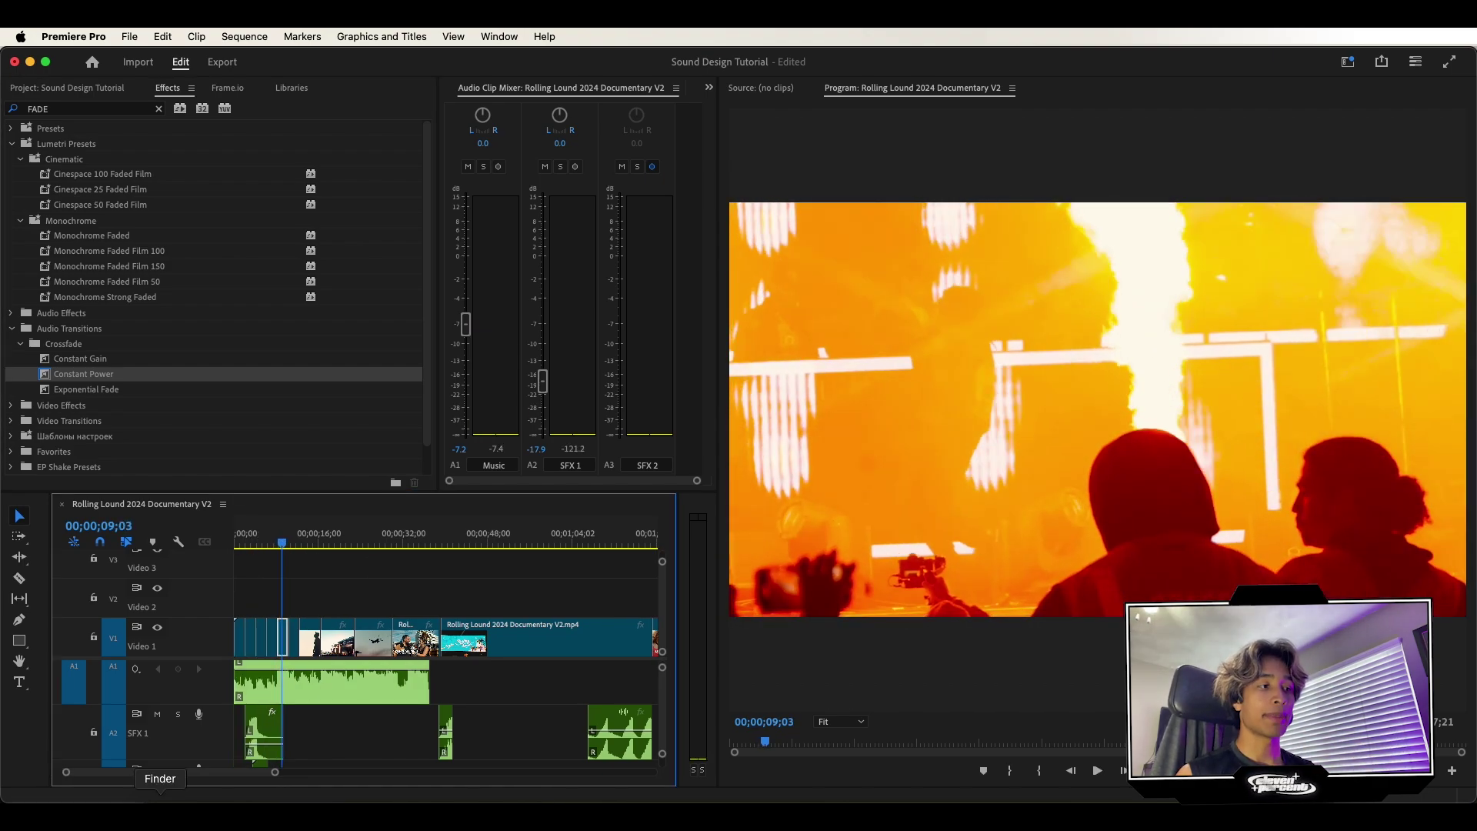
Step: Drag WOOSH 61.wav from the Fast folder onto the SFX 1 track after the riser
key(super+Tab)
scroll(807, 482, up, 5)
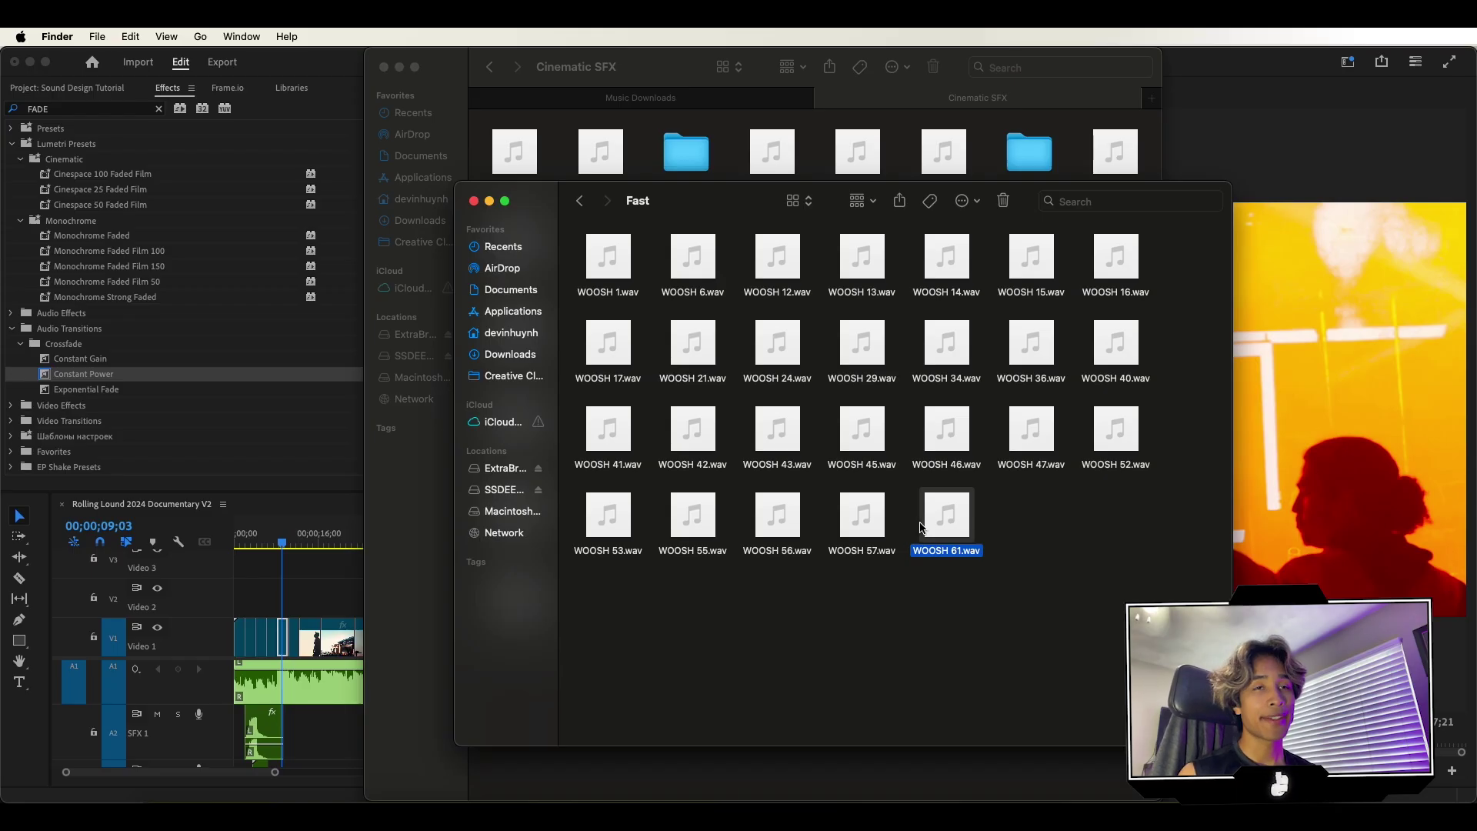
mouse_move(945, 532)
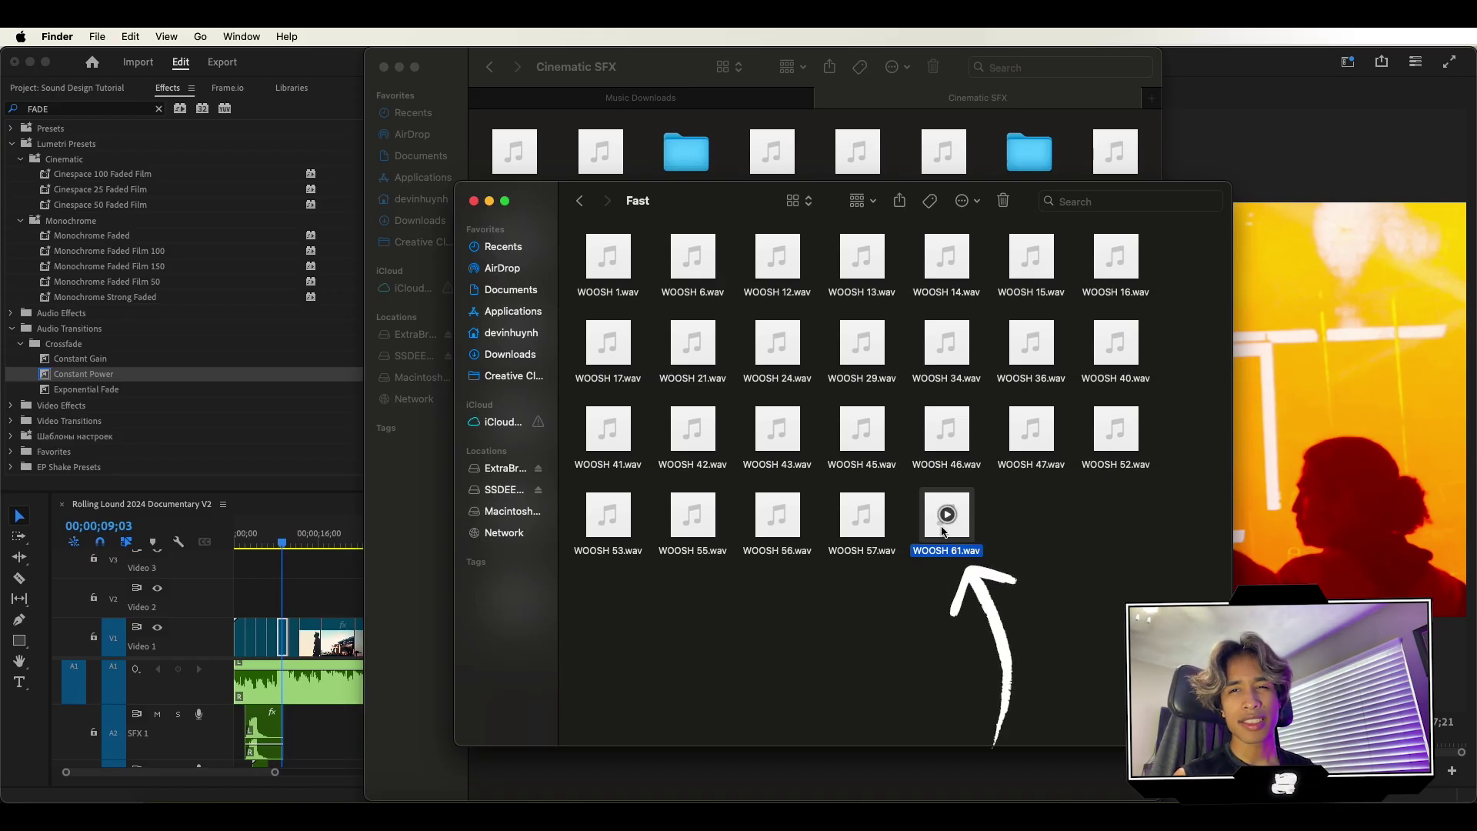
drag(944, 532, 315, 730)
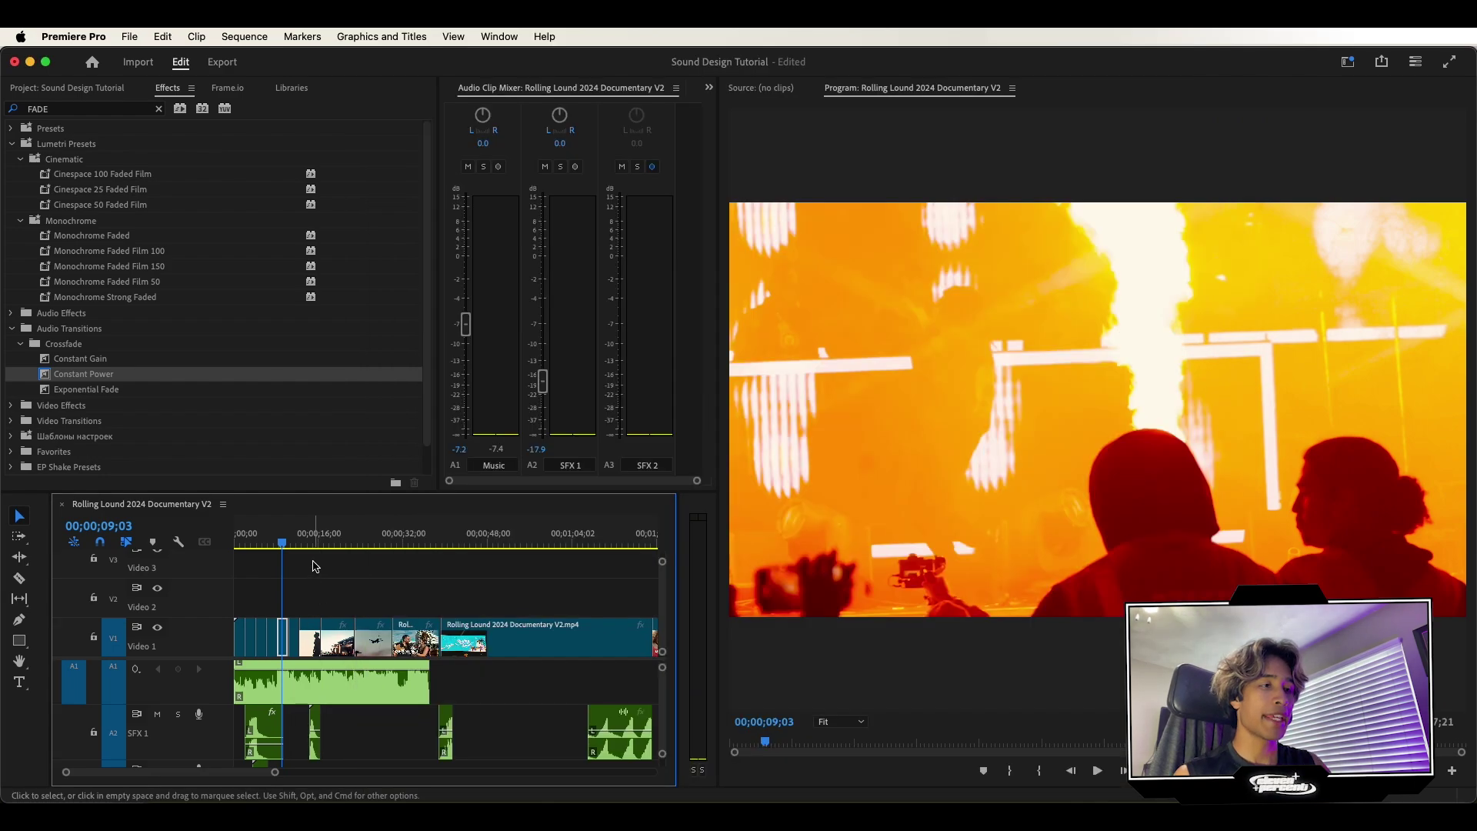
Step: Shift the WOOSH clip about 6 seconds earlier and lower its volume to about -13.6 dB
key(=)
key(=)
drag(557, 723, 430, 727)
key(=)
key(=)
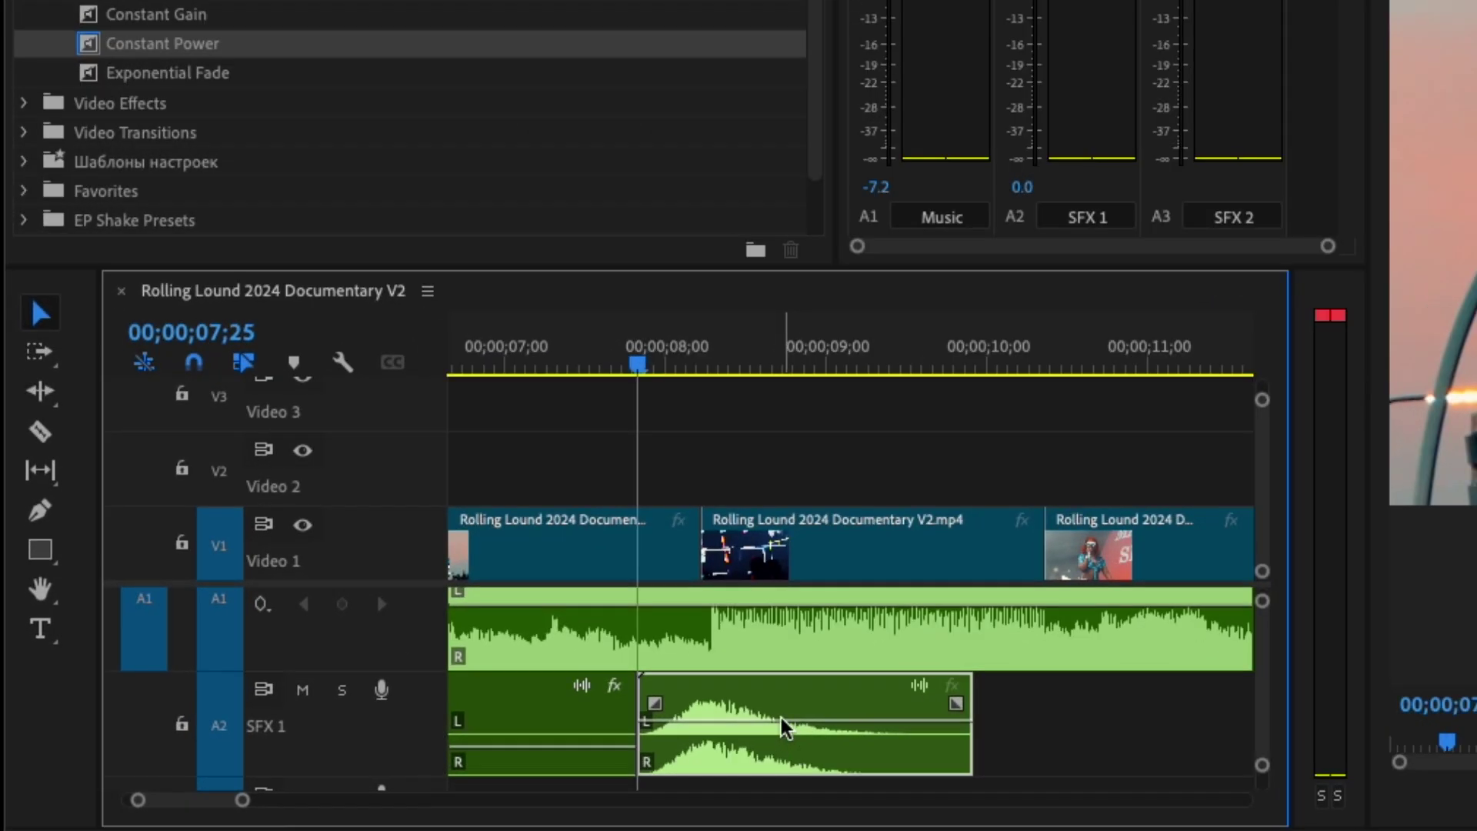
drag(782, 726, 782, 741)
Step: Play back the woosh from its start to check its level
key(space)
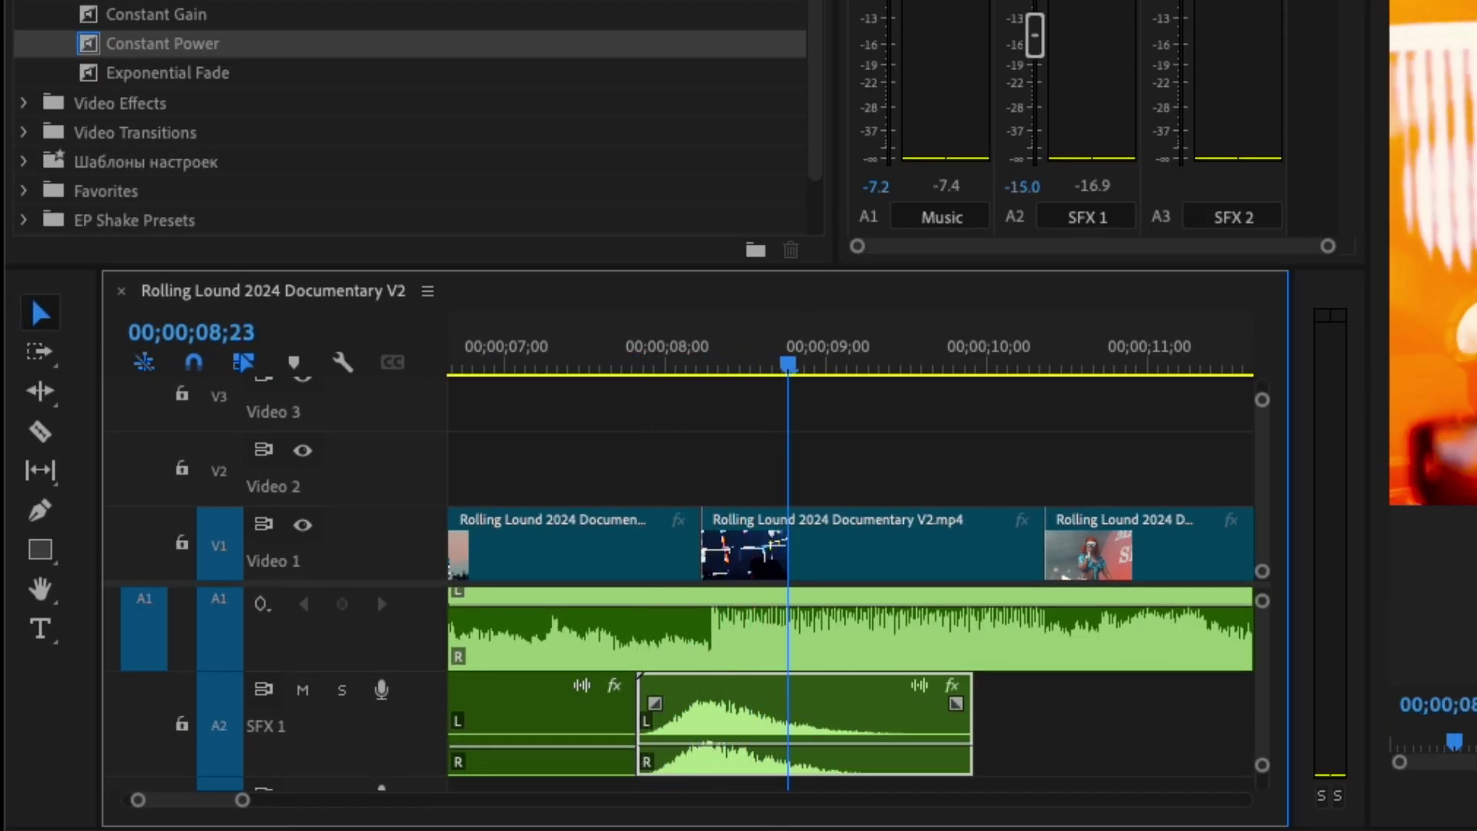
key(Up)
key(Up)
key(minus)
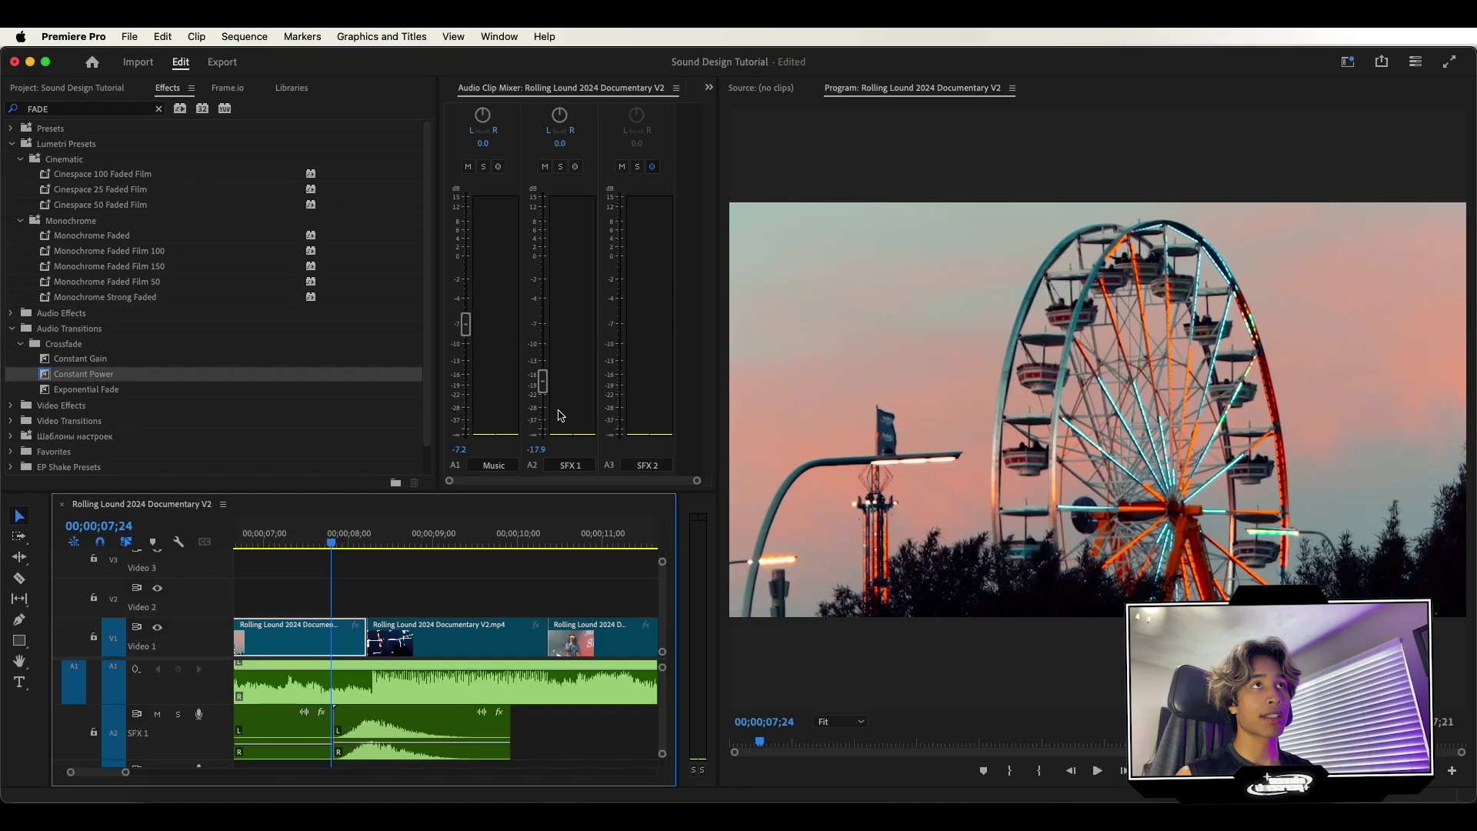
key(space)
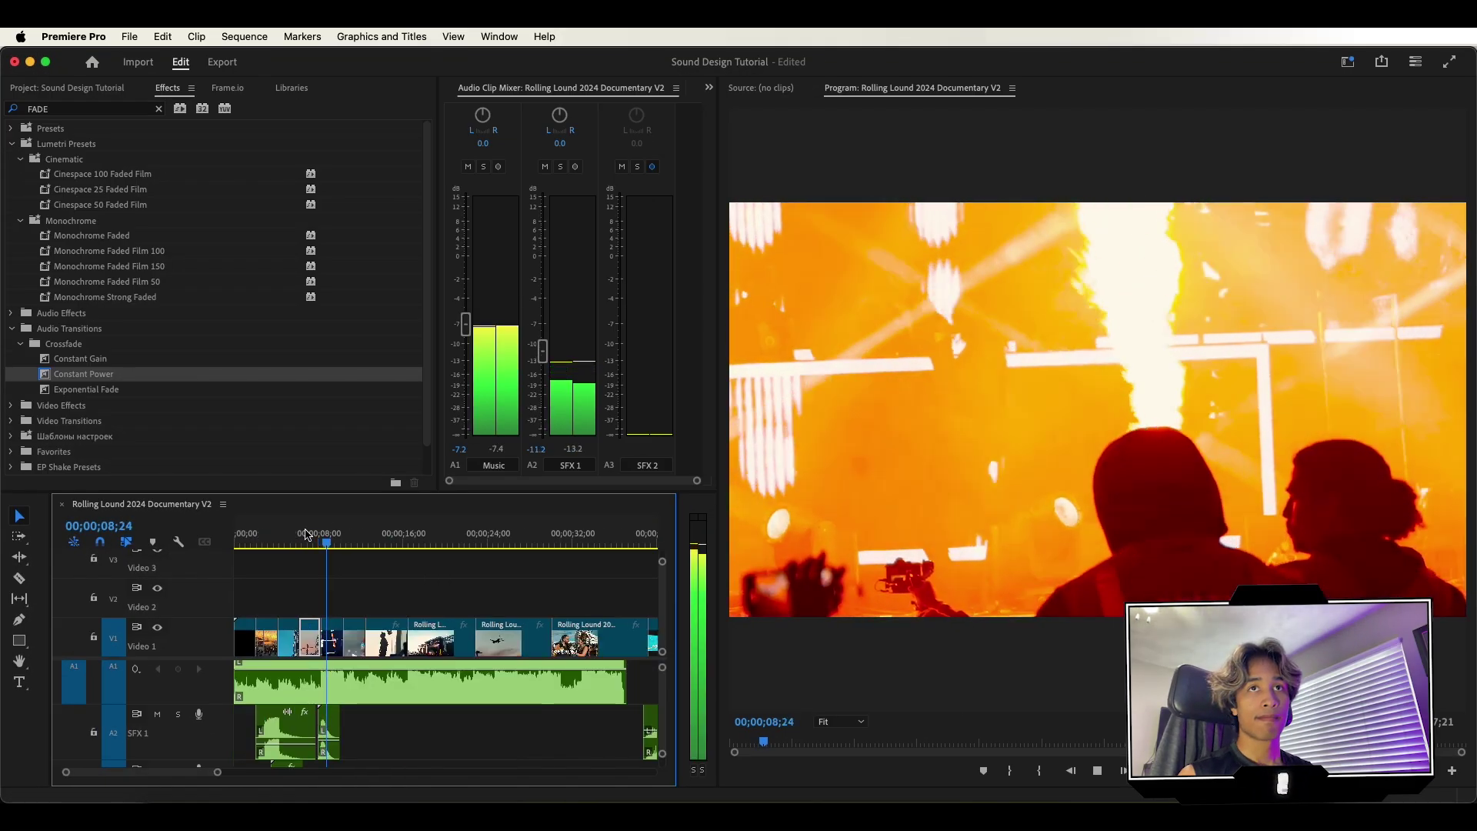
key(space)
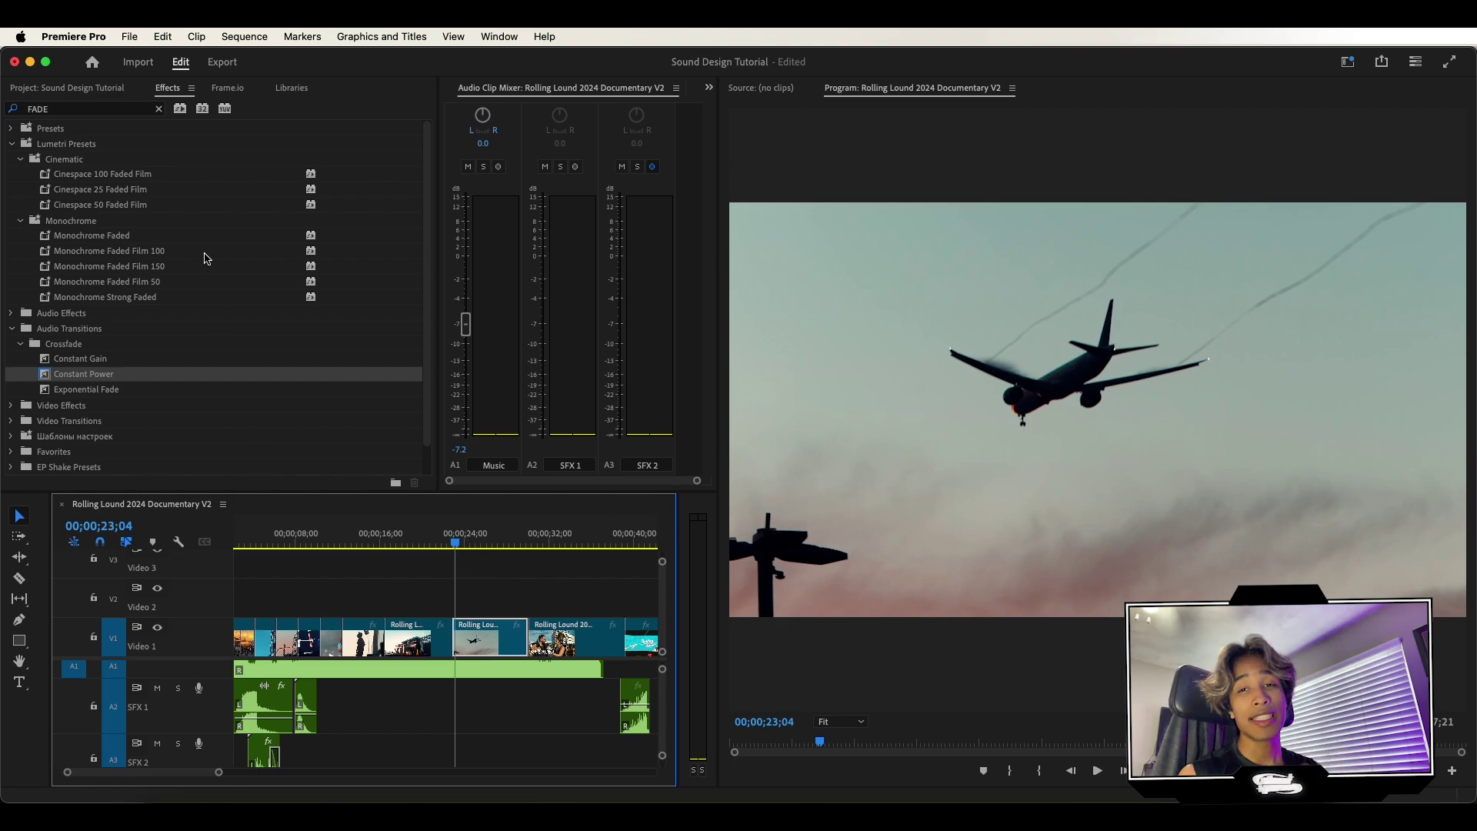
Step: Add Airplane Sound Effect.mp3 to SFX 1 beneath the airplane shot, 21;21 to 31;25
click(65, 89)
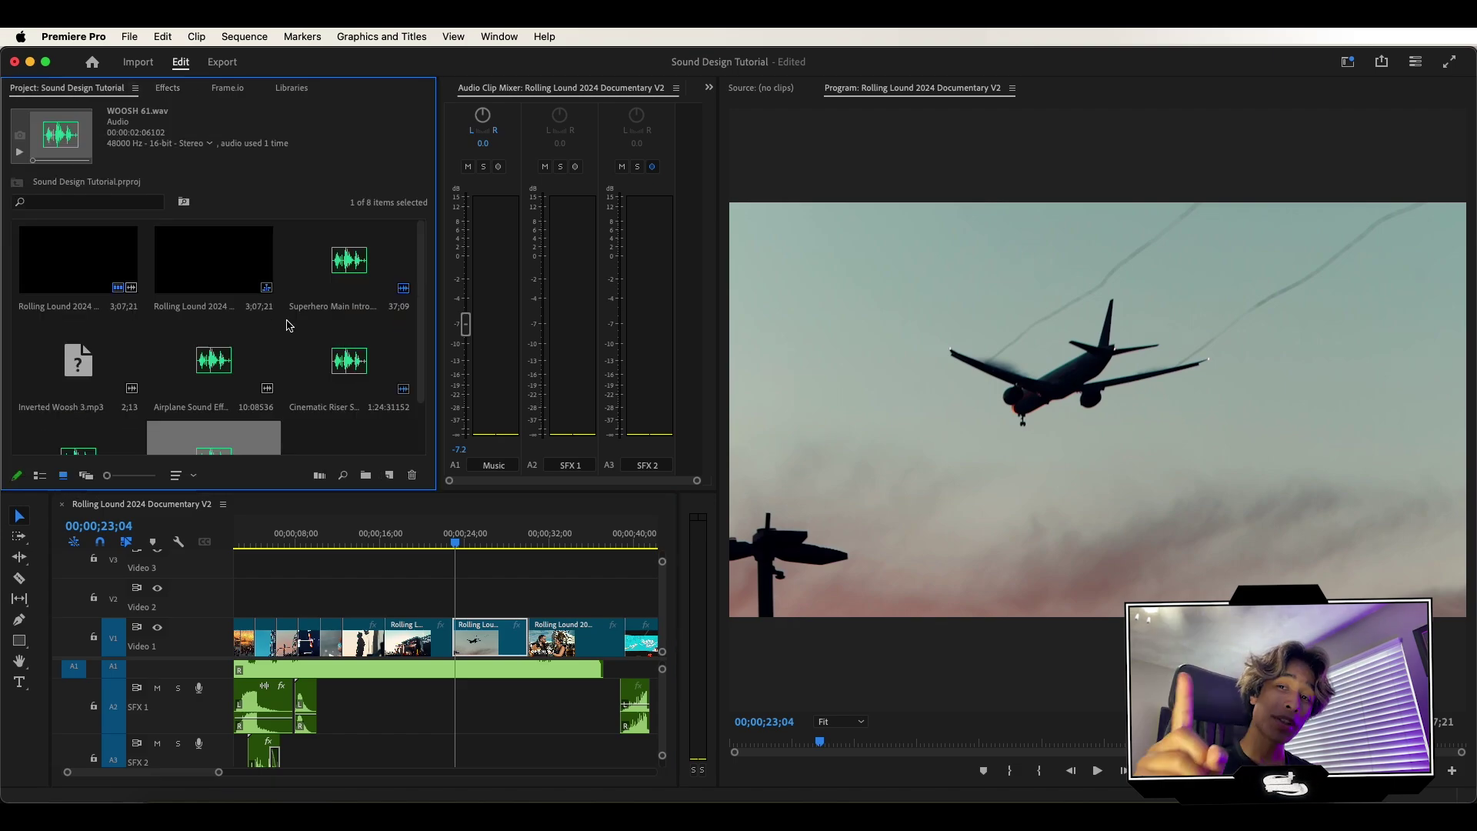
drag(216, 375, 471, 673)
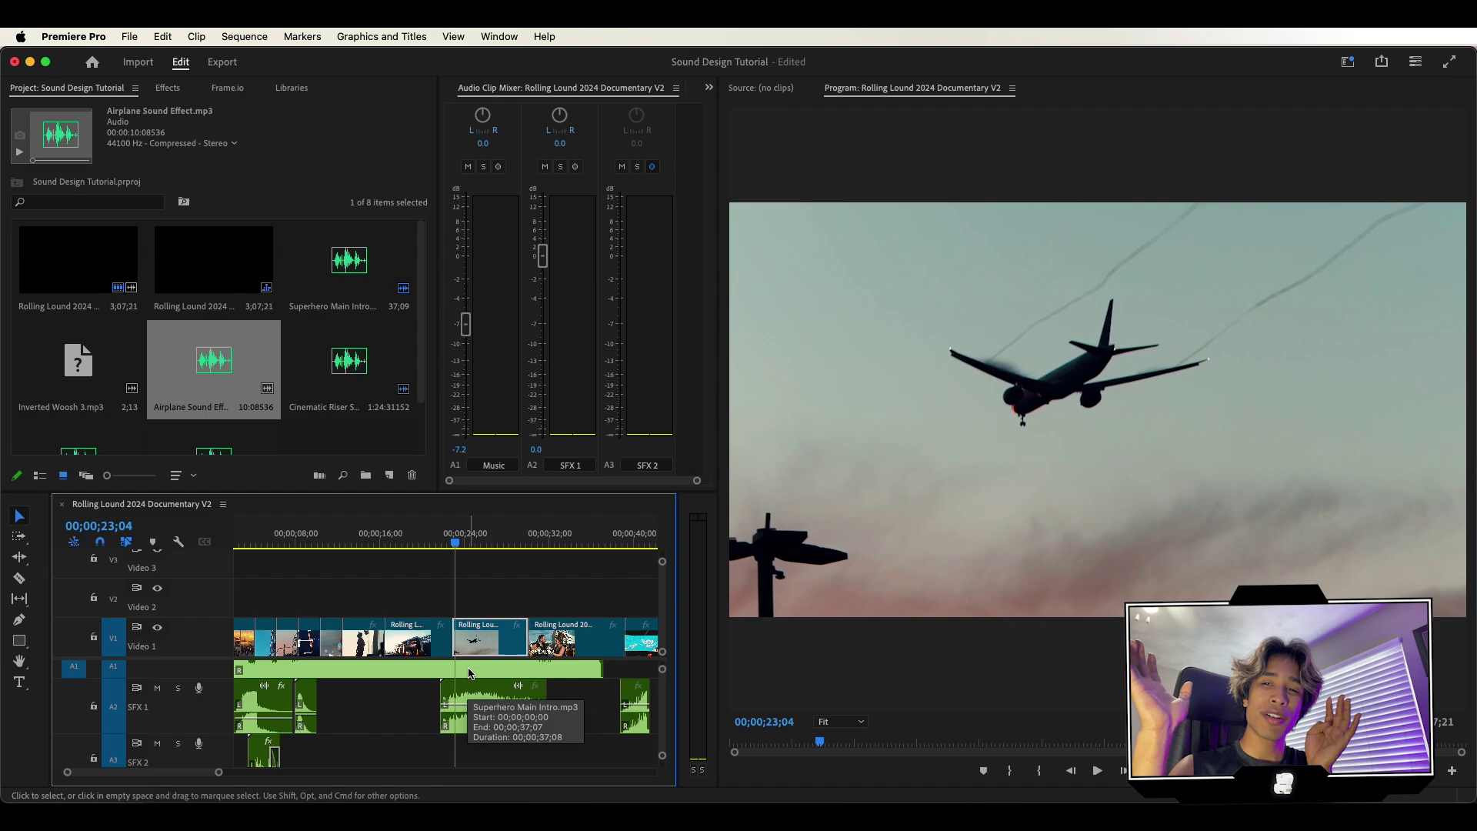
key(space)
key(=)
key(=)
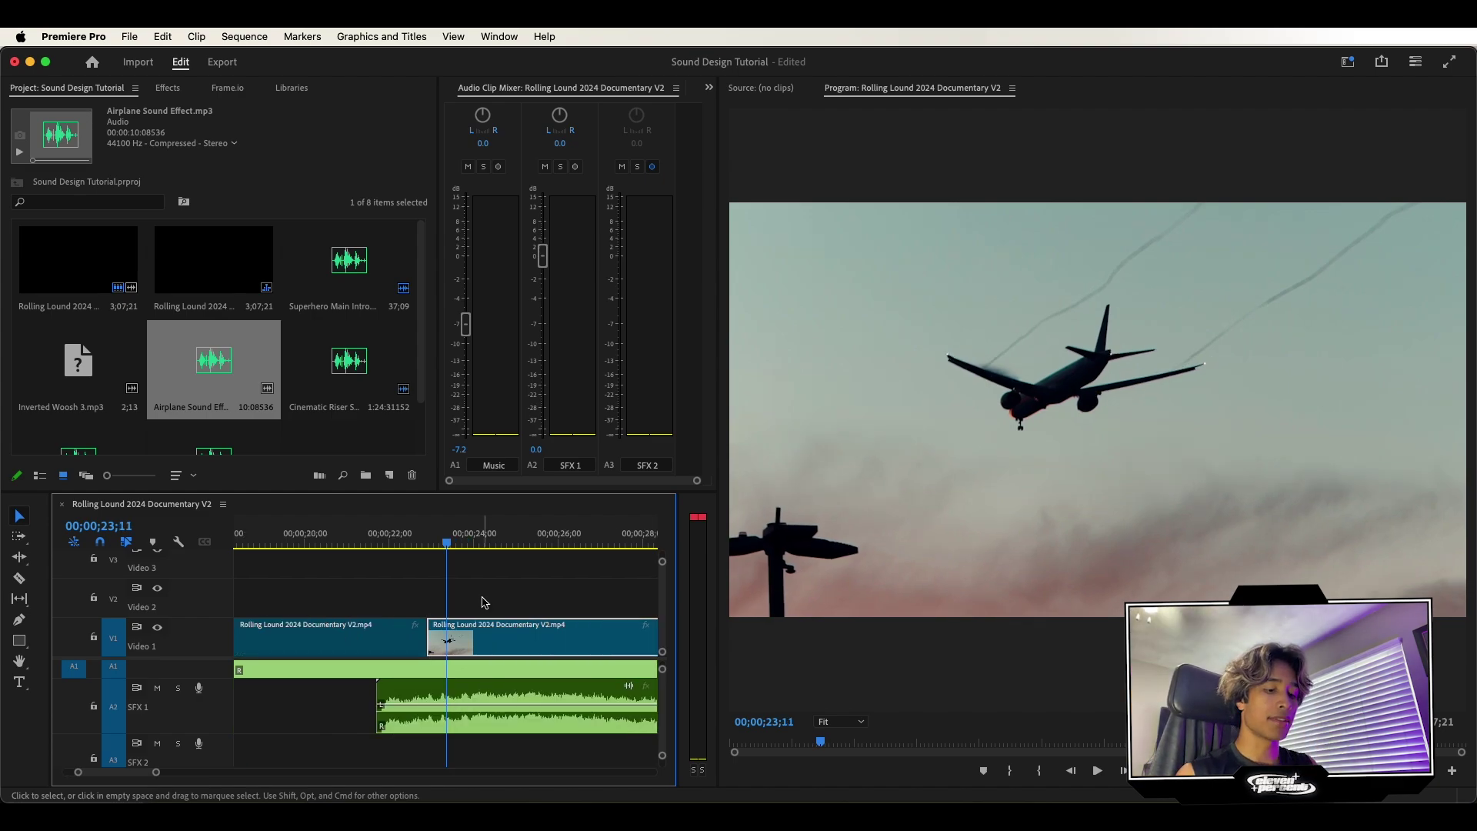
key(minus)
key(equal)
key(minus)
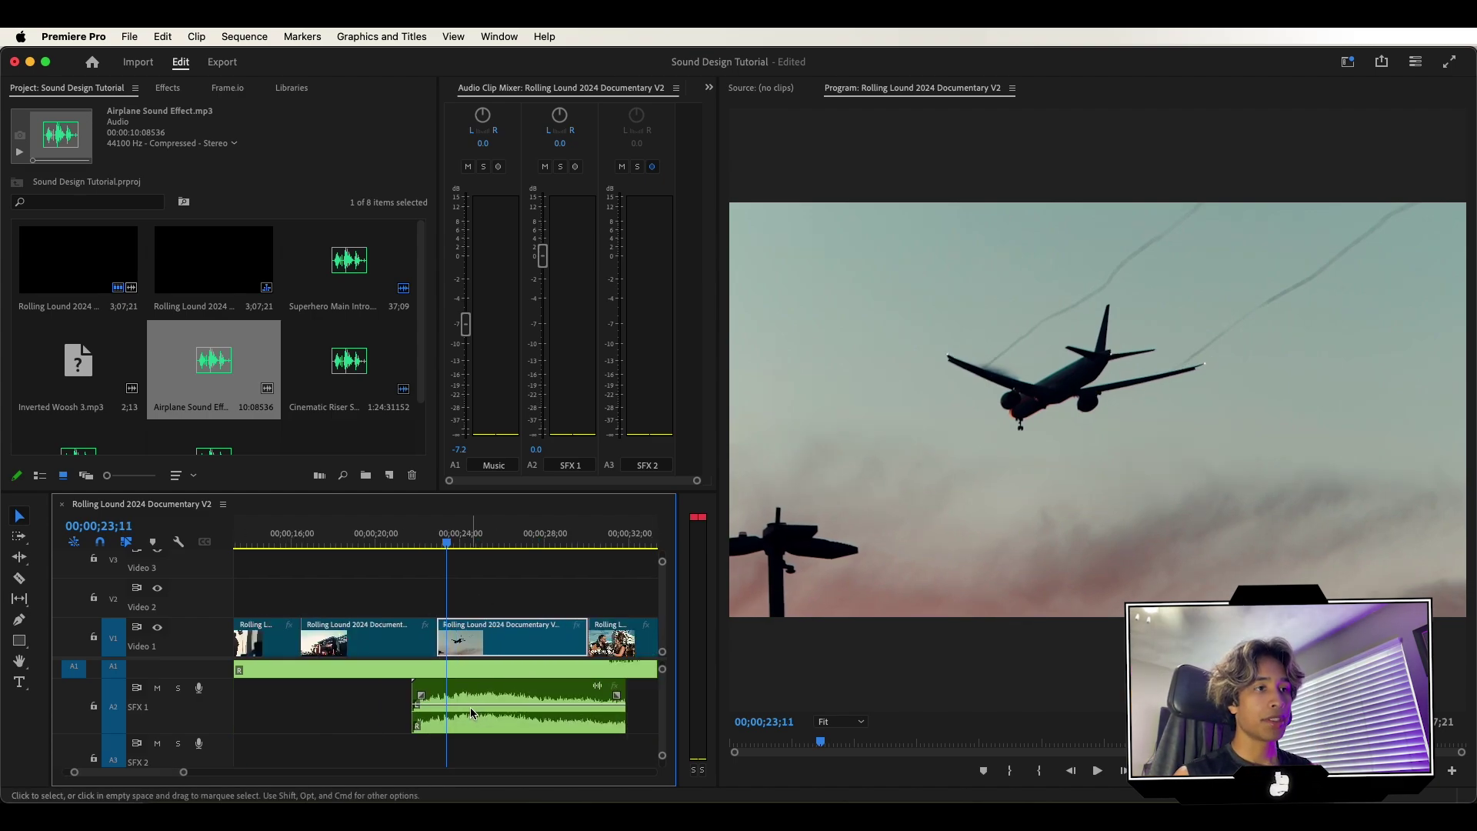
Step: Preview the airplane section and set the clip's line to Panner > Balance
click(463, 715)
key(space)
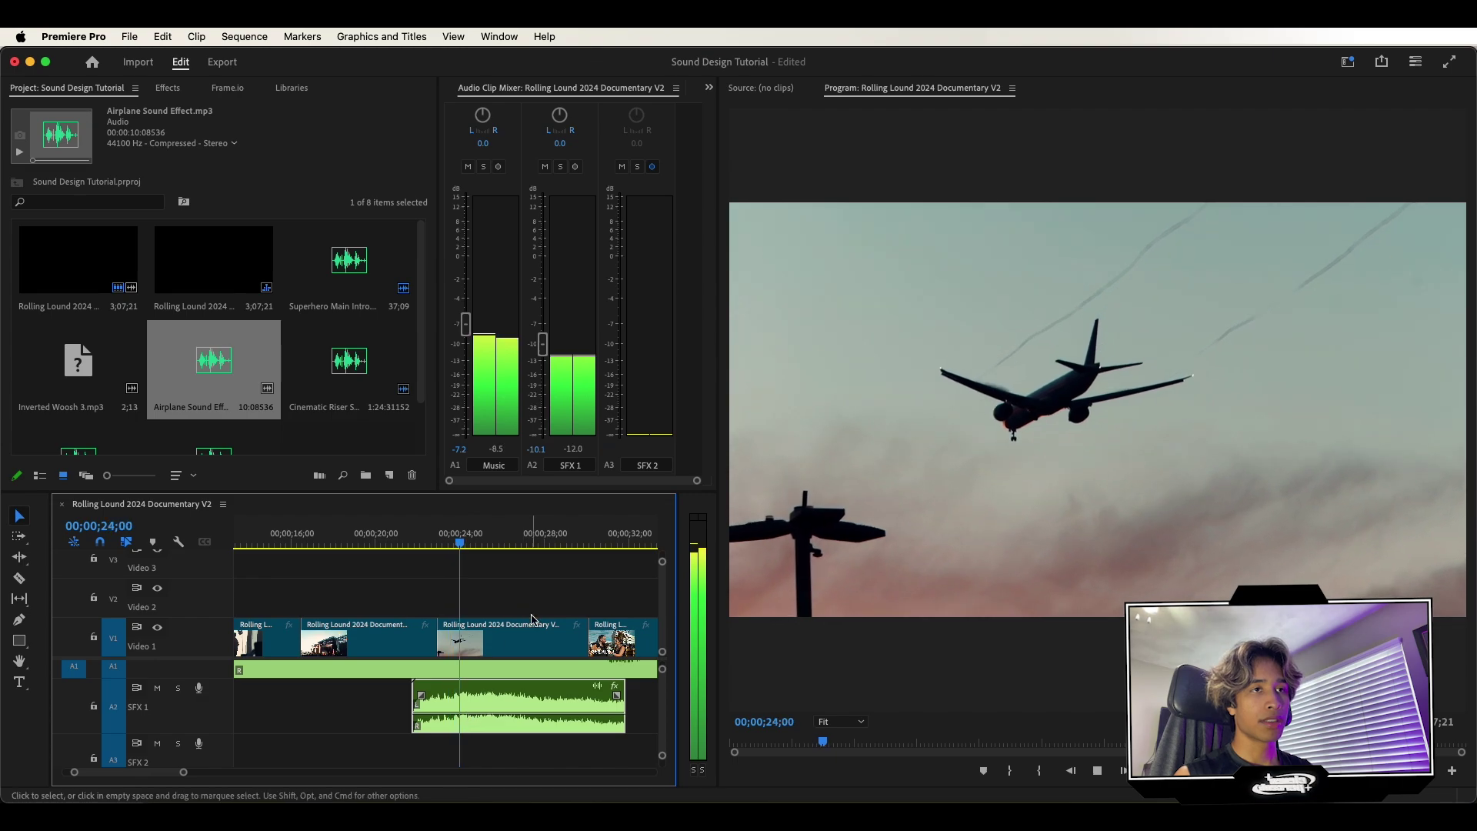
key(space)
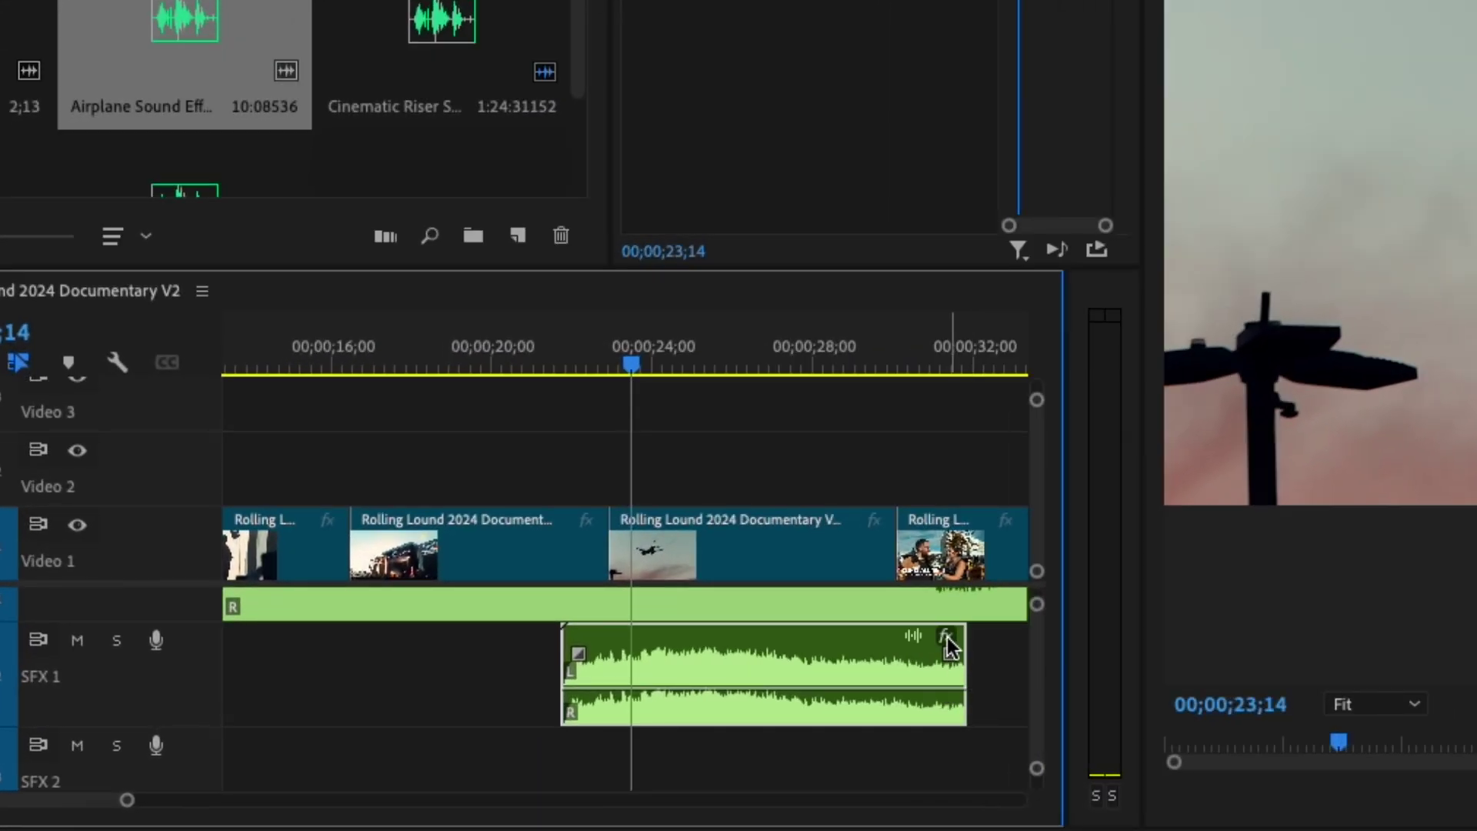
click(946, 637)
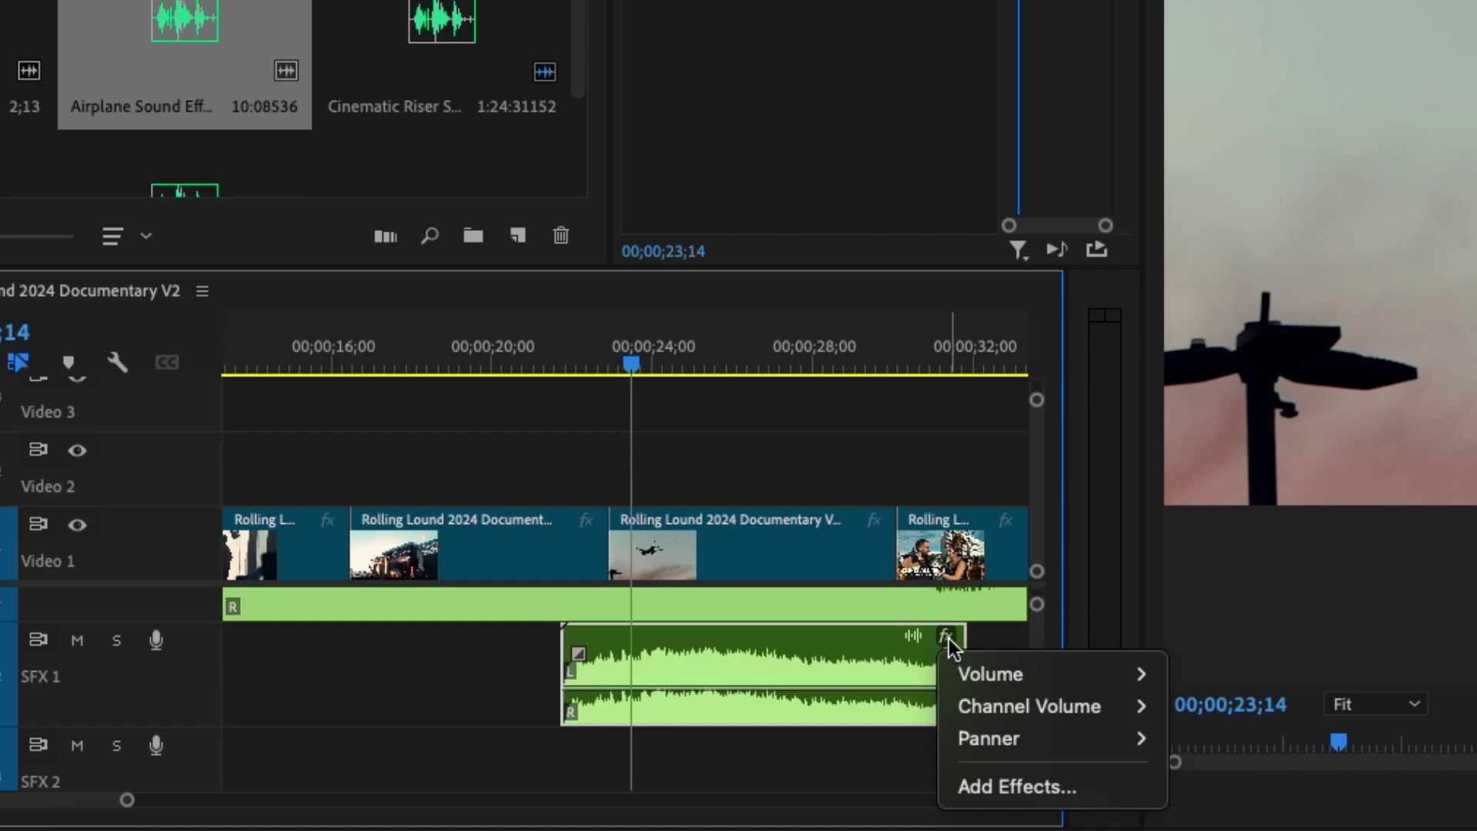
mouse_move(981, 745)
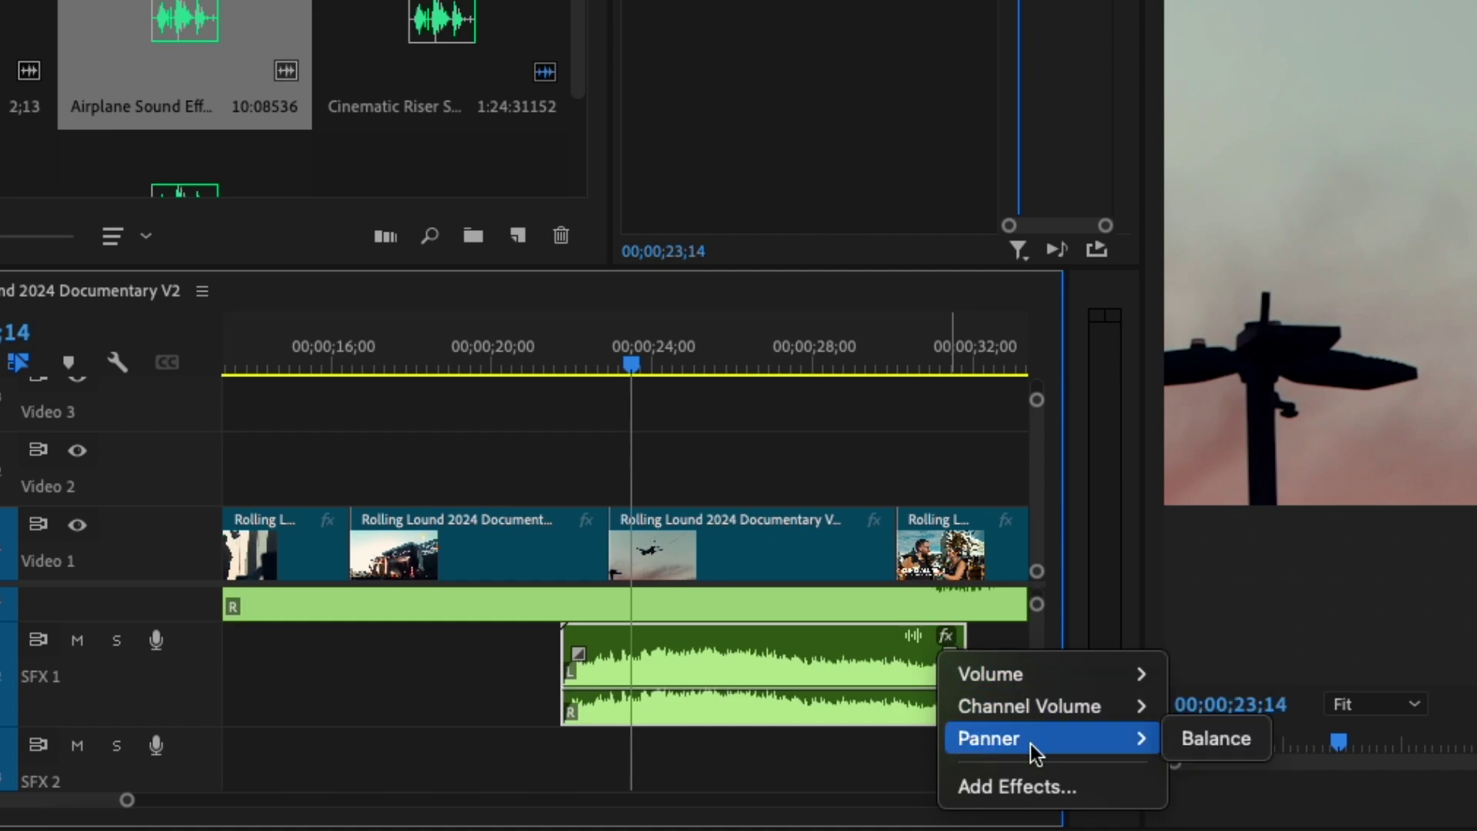
click(1217, 740)
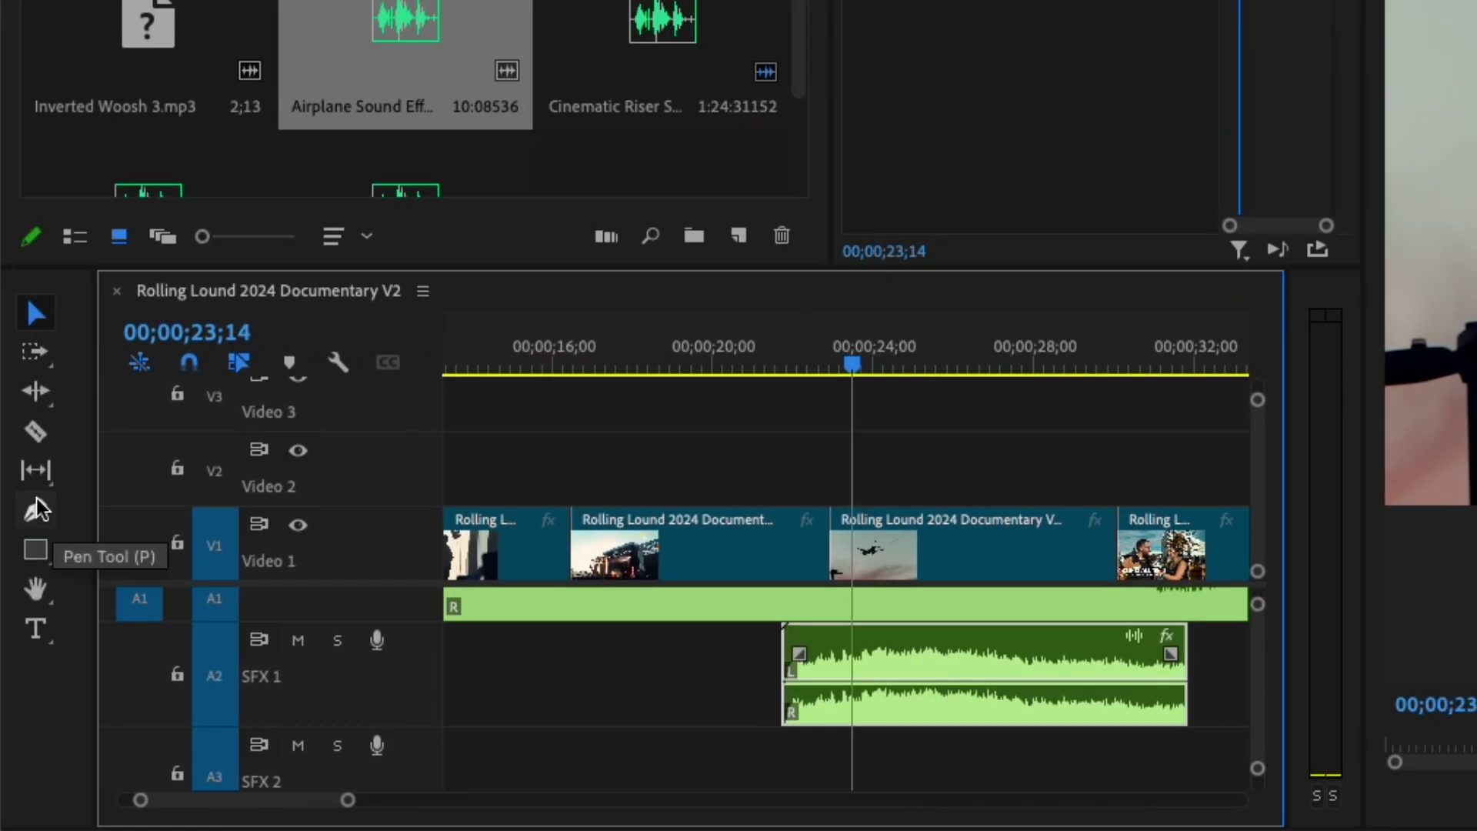
Step: Add pan balance keyframes, one pulled low and one raised high, then play back the sweep
click(32, 511)
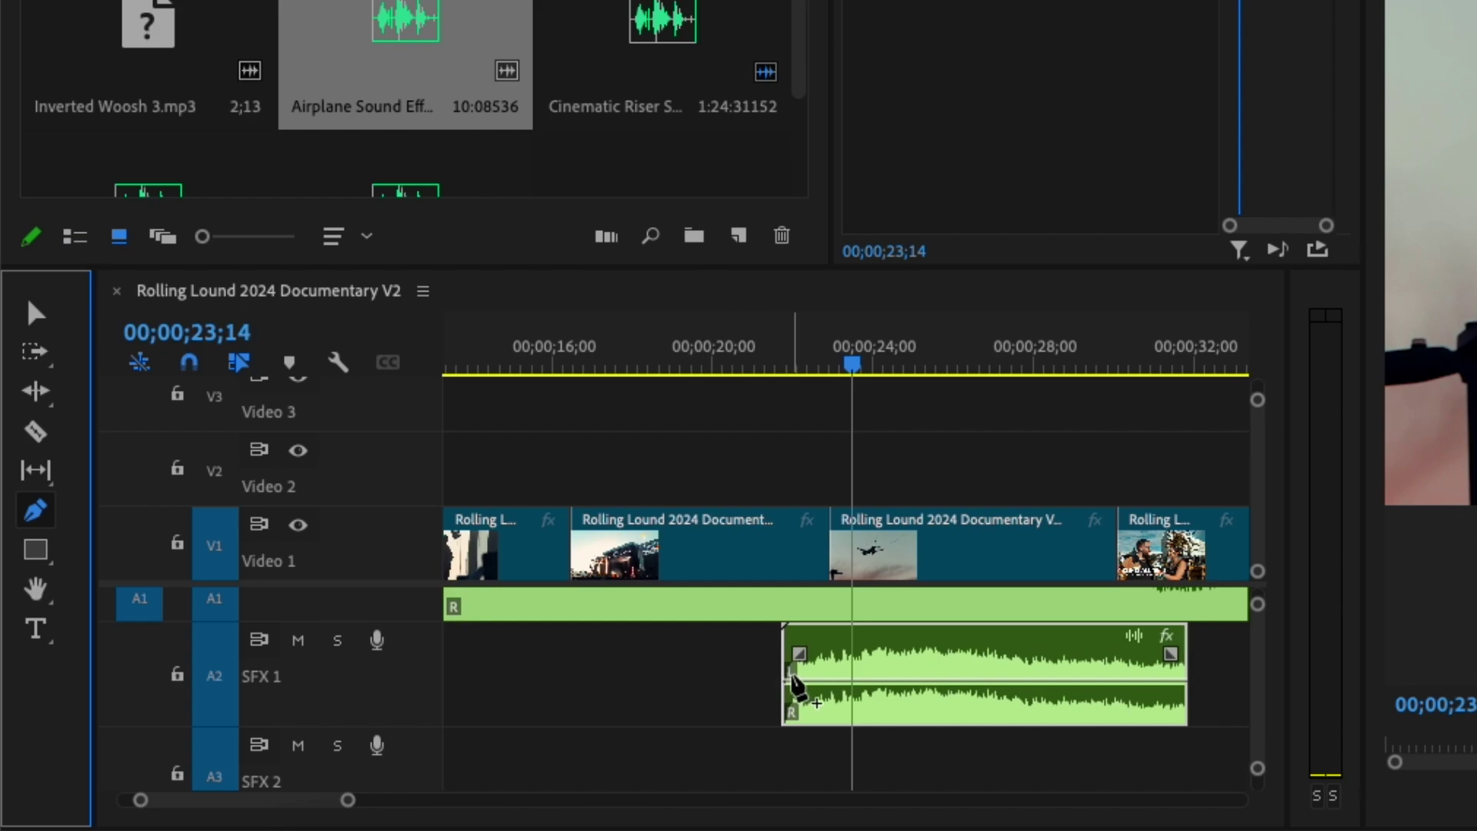
drag(792, 677, 791, 711)
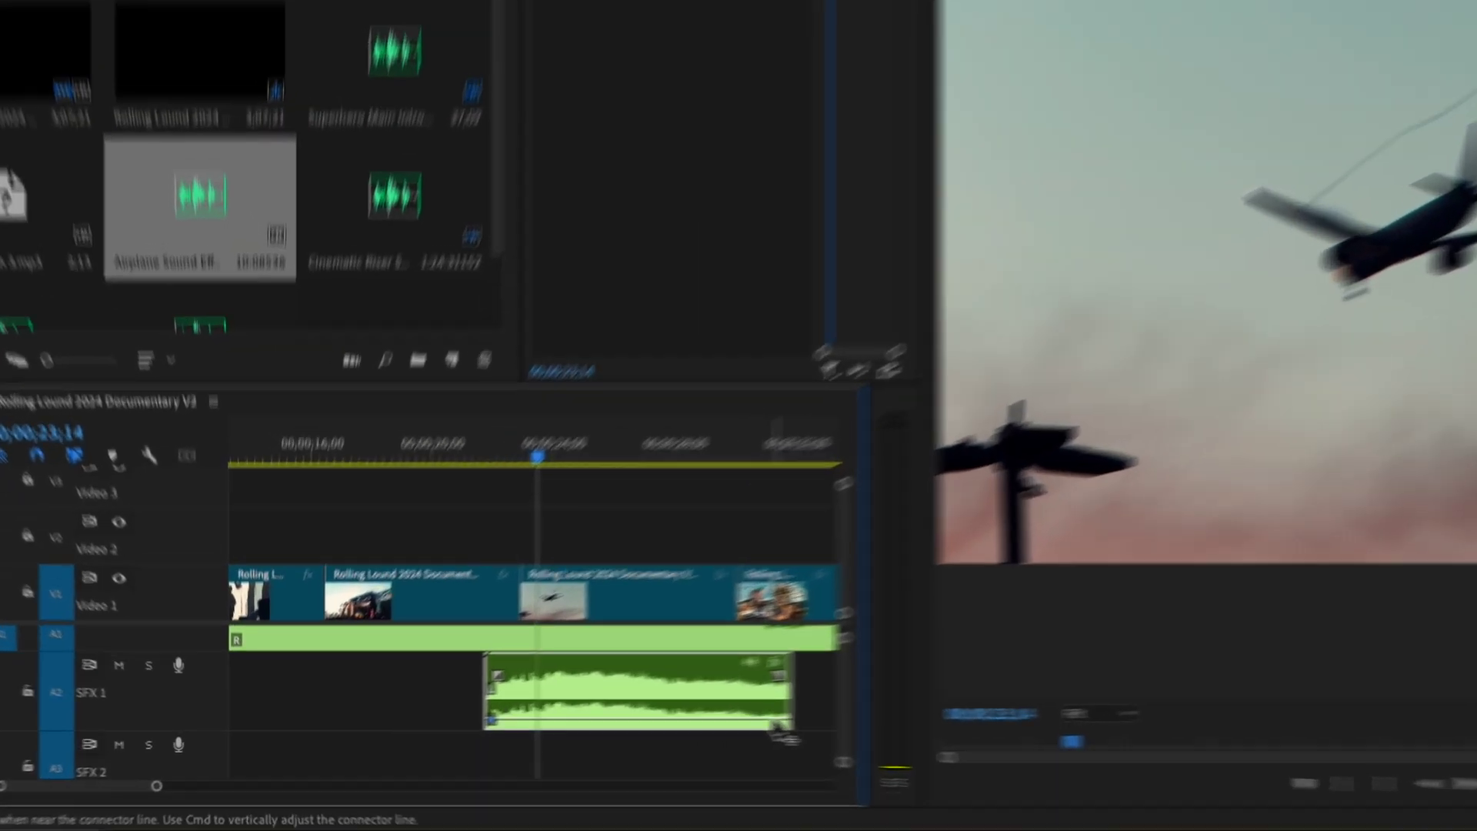
click(613, 715)
drag(945, 693, 949, 648)
click(570, 712)
drag(571, 712, 566, 709)
drag(626, 346, 544, 342)
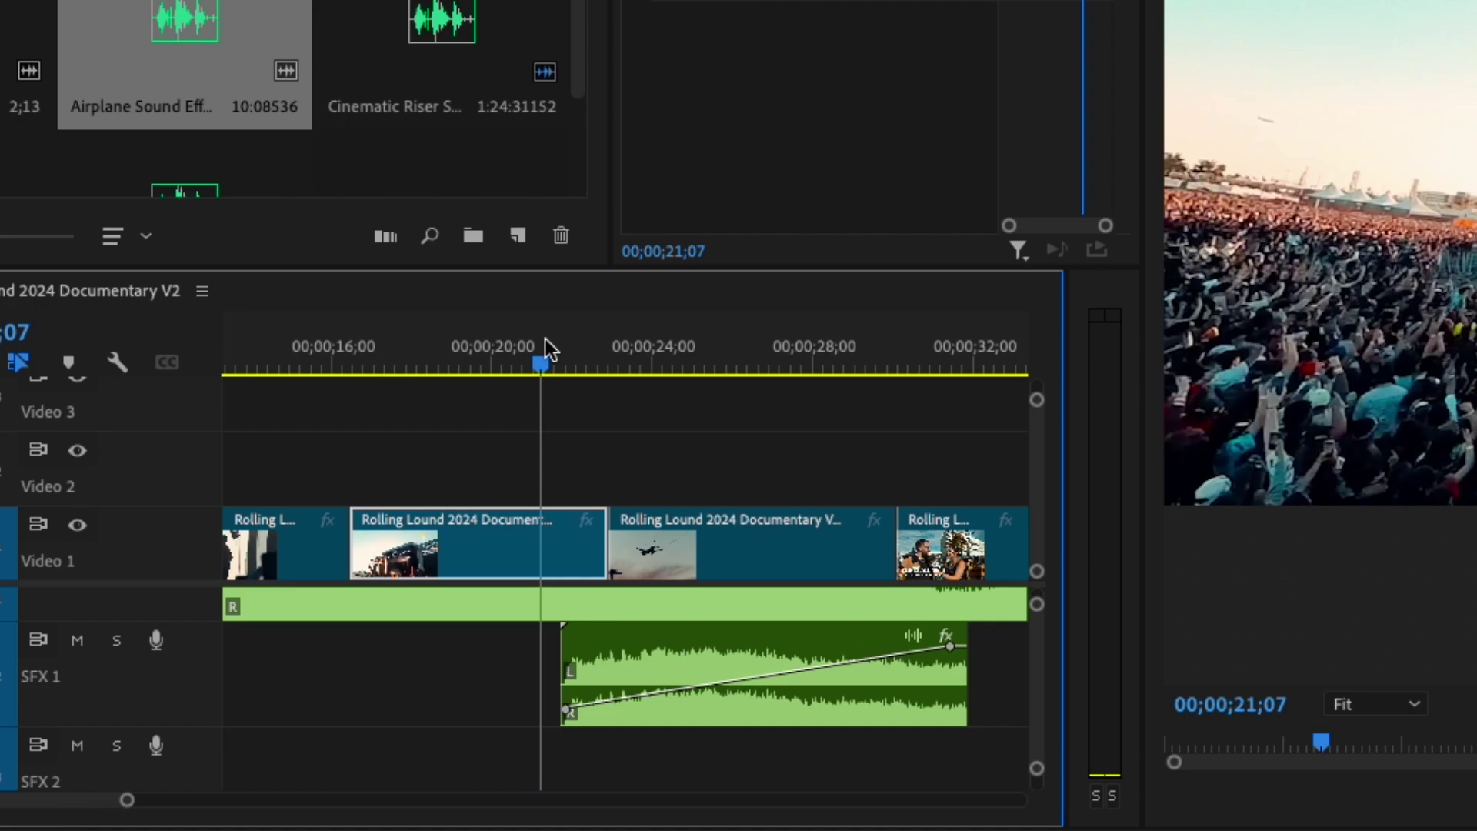
key(space)
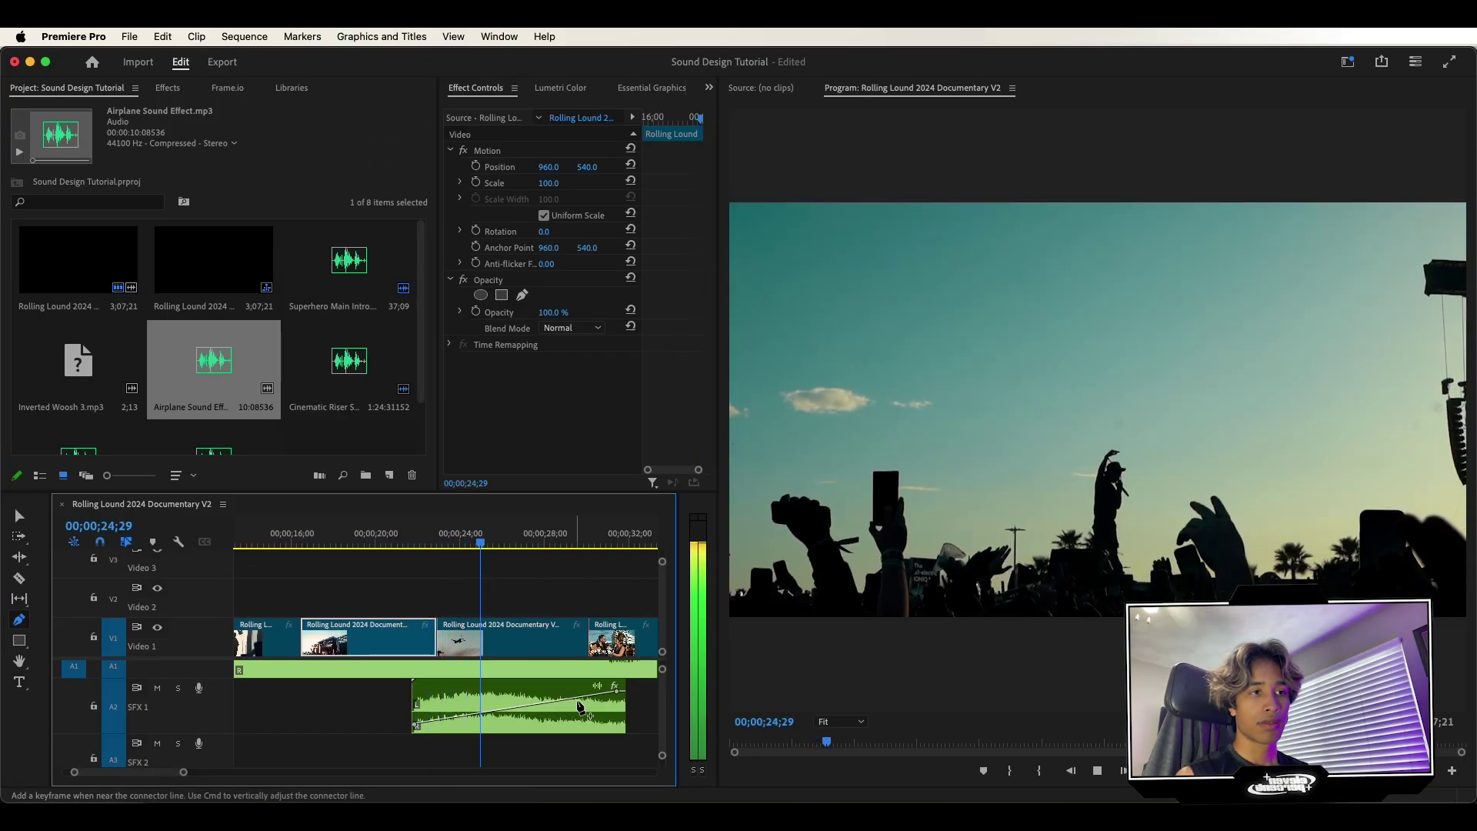
Step: Add a keyframe near 22;24, shift it earlier, and replay the pan from 22;13
click(489, 701)
click(430, 542)
key(=)
drag(444, 547, 462, 547)
drag(457, 716, 460, 721)
key(space)
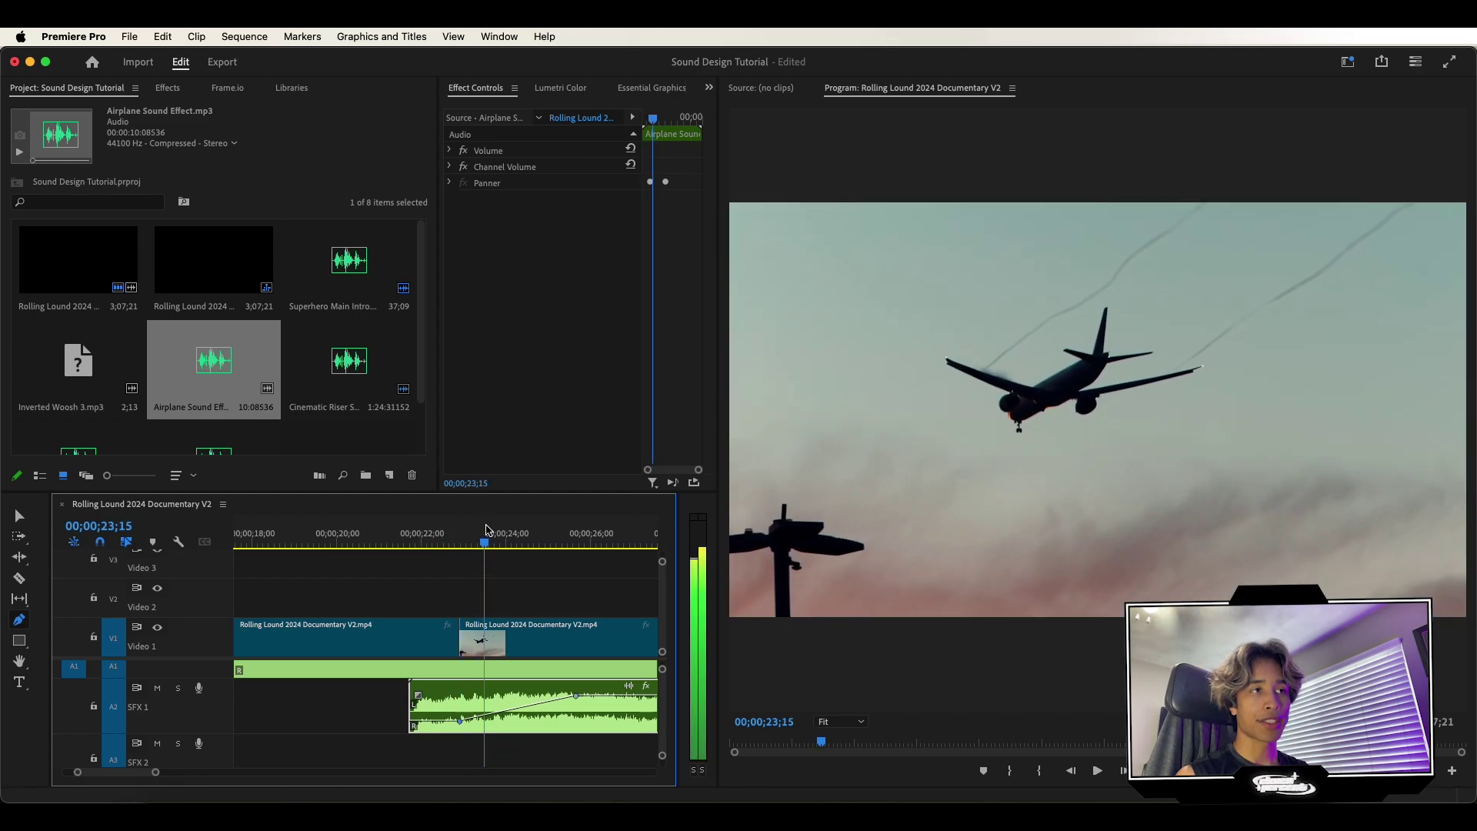
drag(575, 695, 511, 696)
click(449, 538)
key(space)
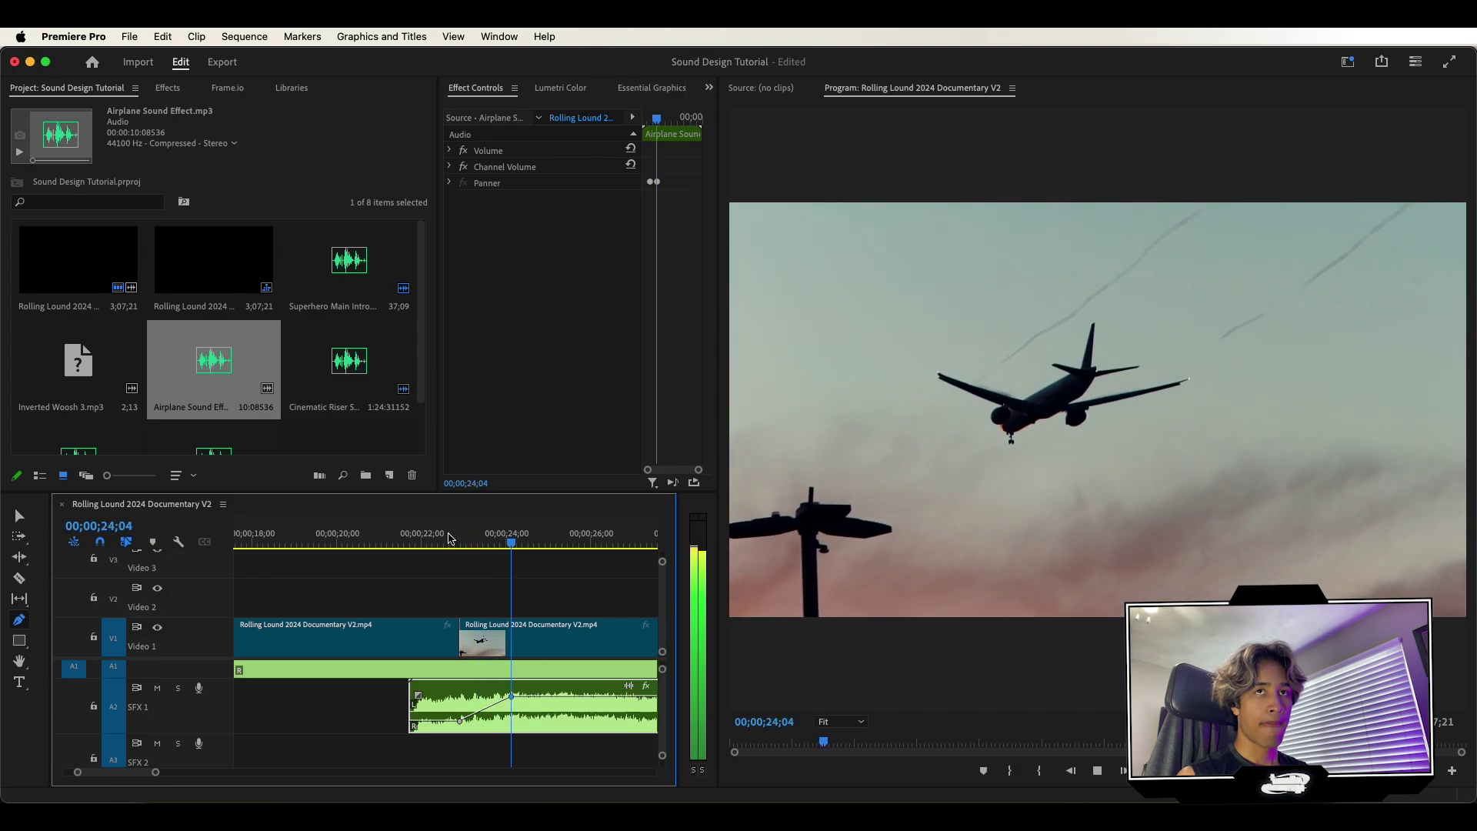
click(441, 543)
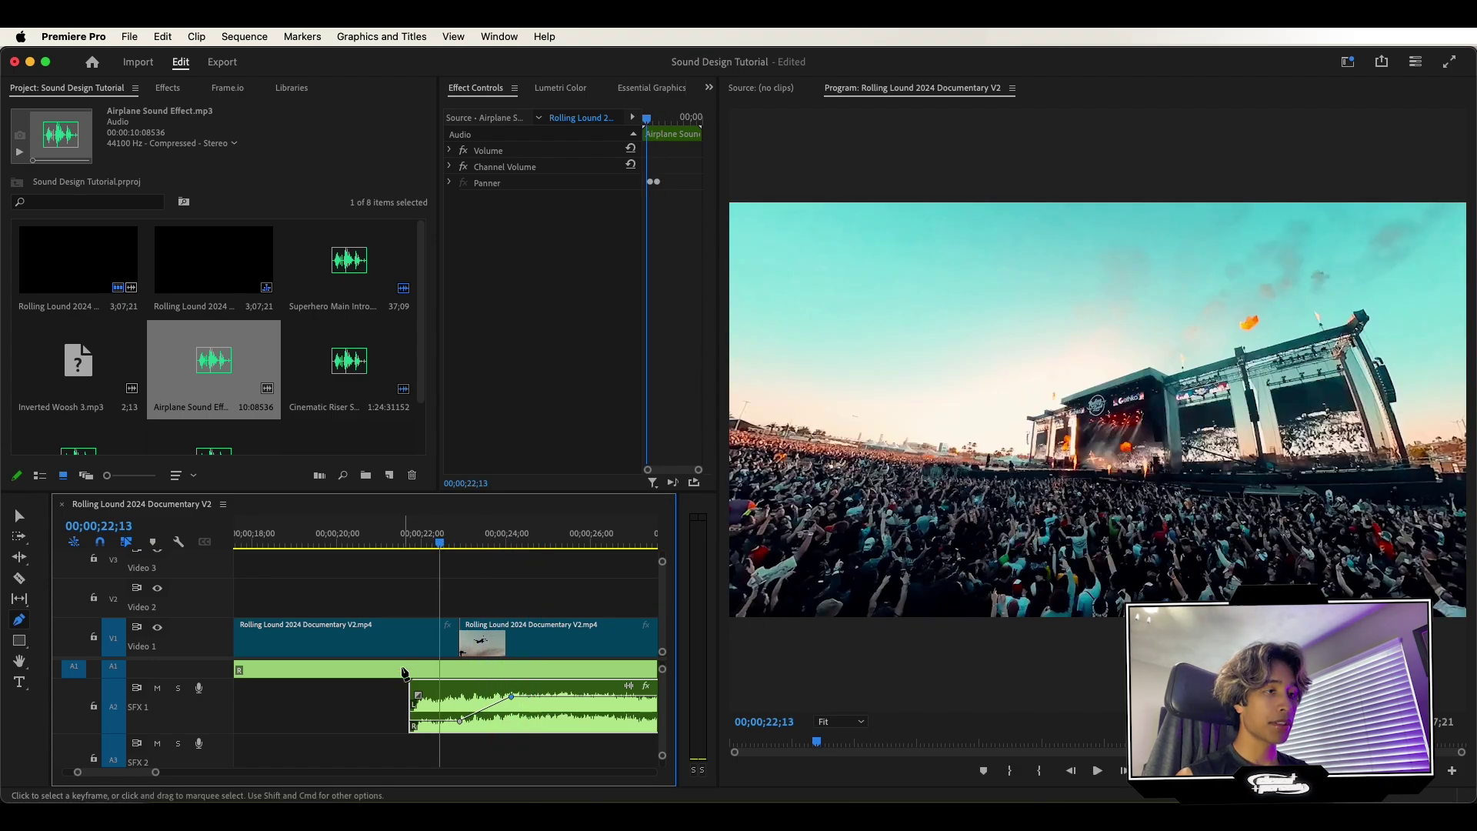
Step: Give the airplane sound a short fade-in and play through to 24;12
key(v)
drag(416, 695, 485, 701)
click(400, 543)
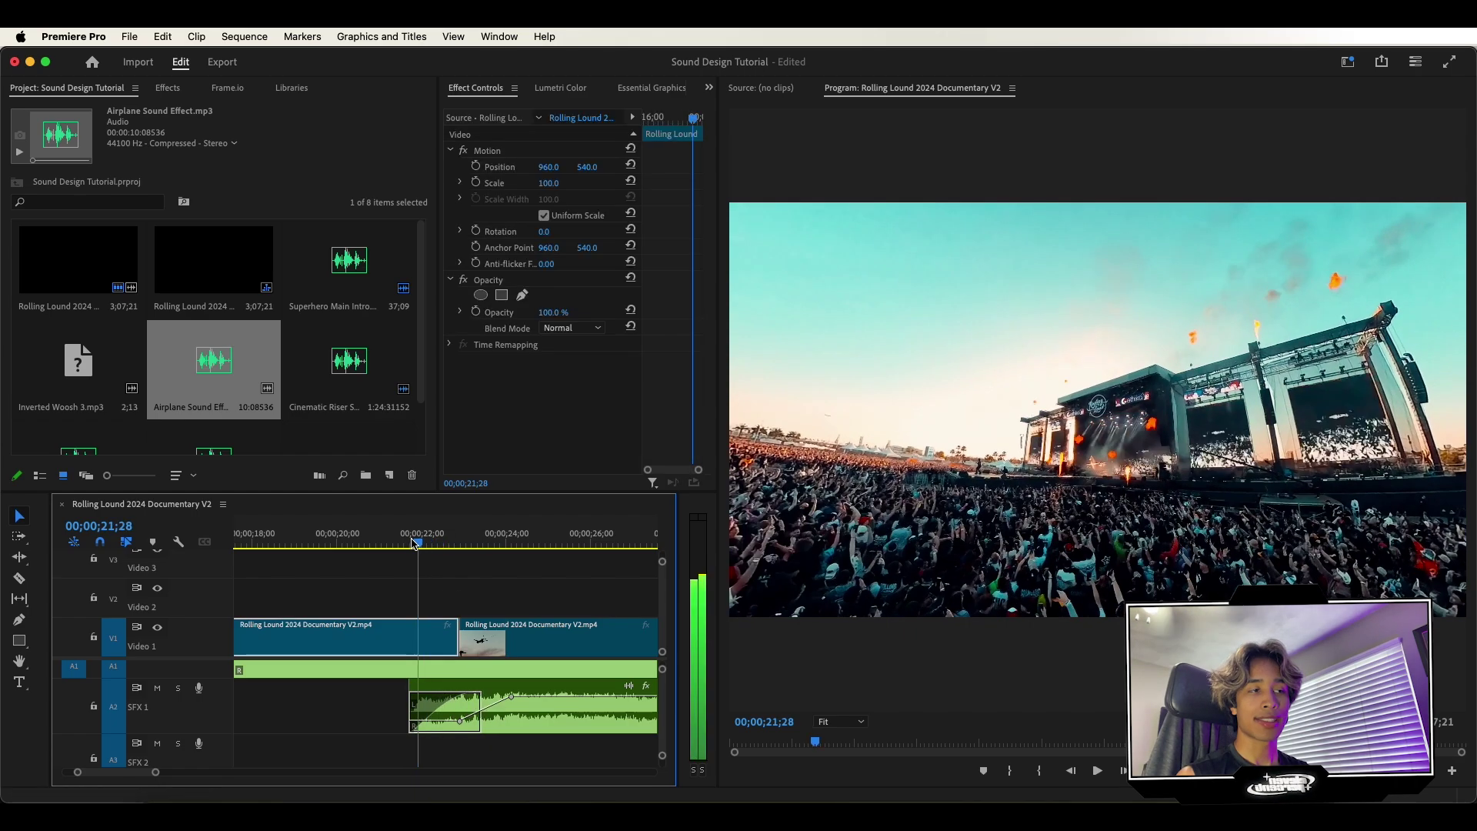
key(space)
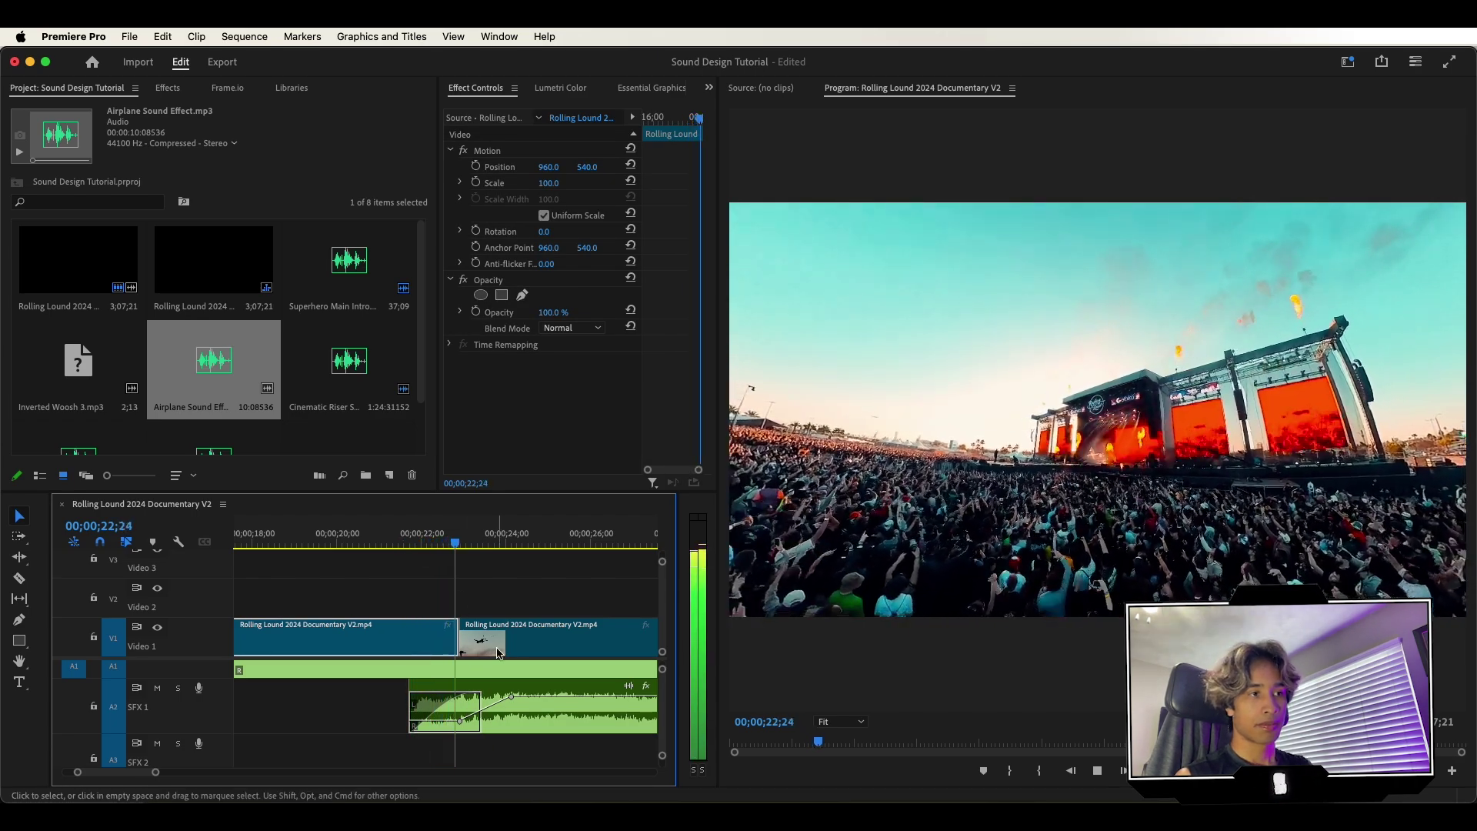
key(minus)
key(space)
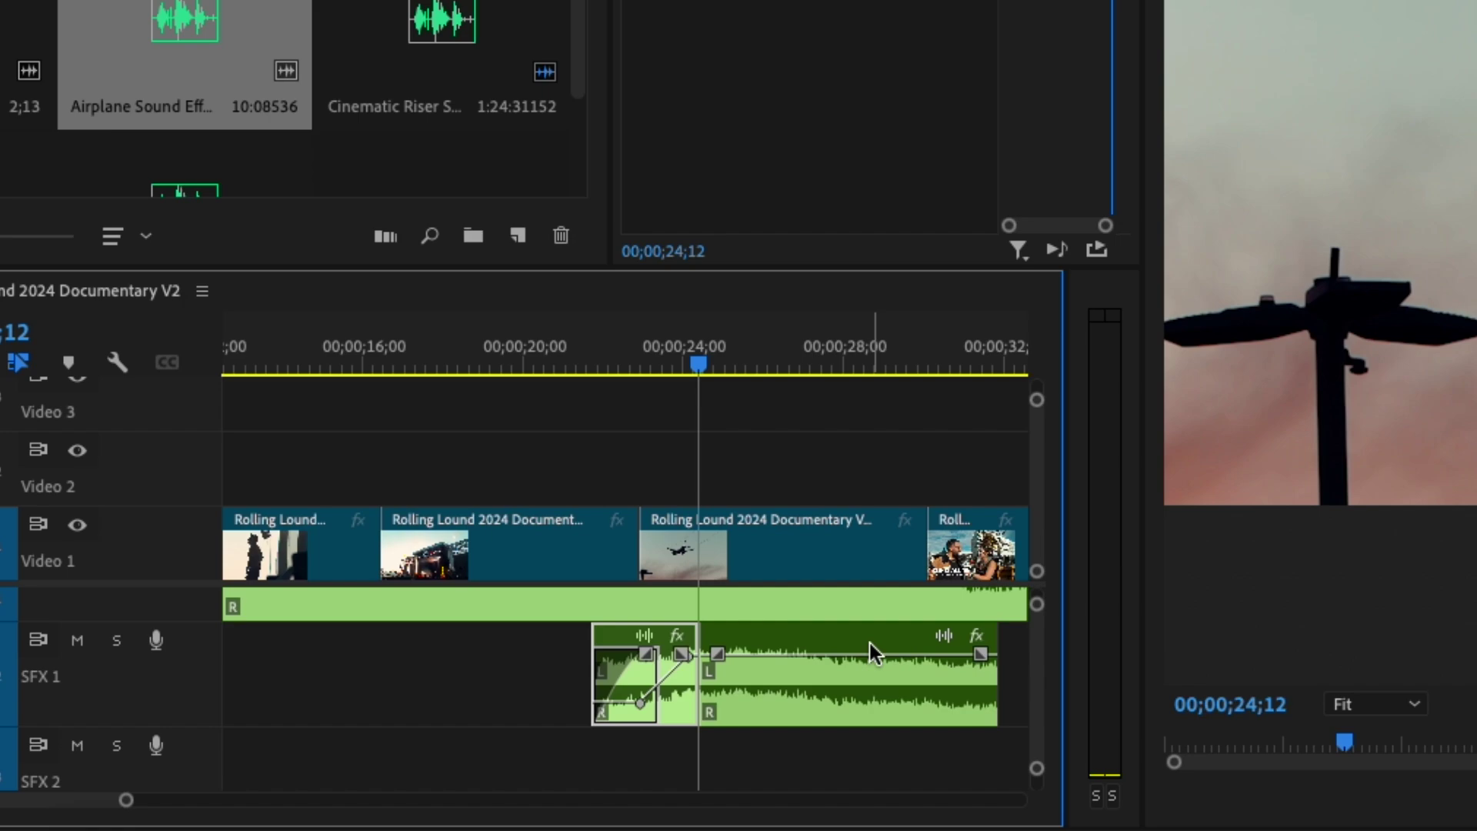
Step: Trim the airplane clip to end at 24;12 and add a fade-out to its end
click(575, 690)
key(w)
key(equal)
key(equal)
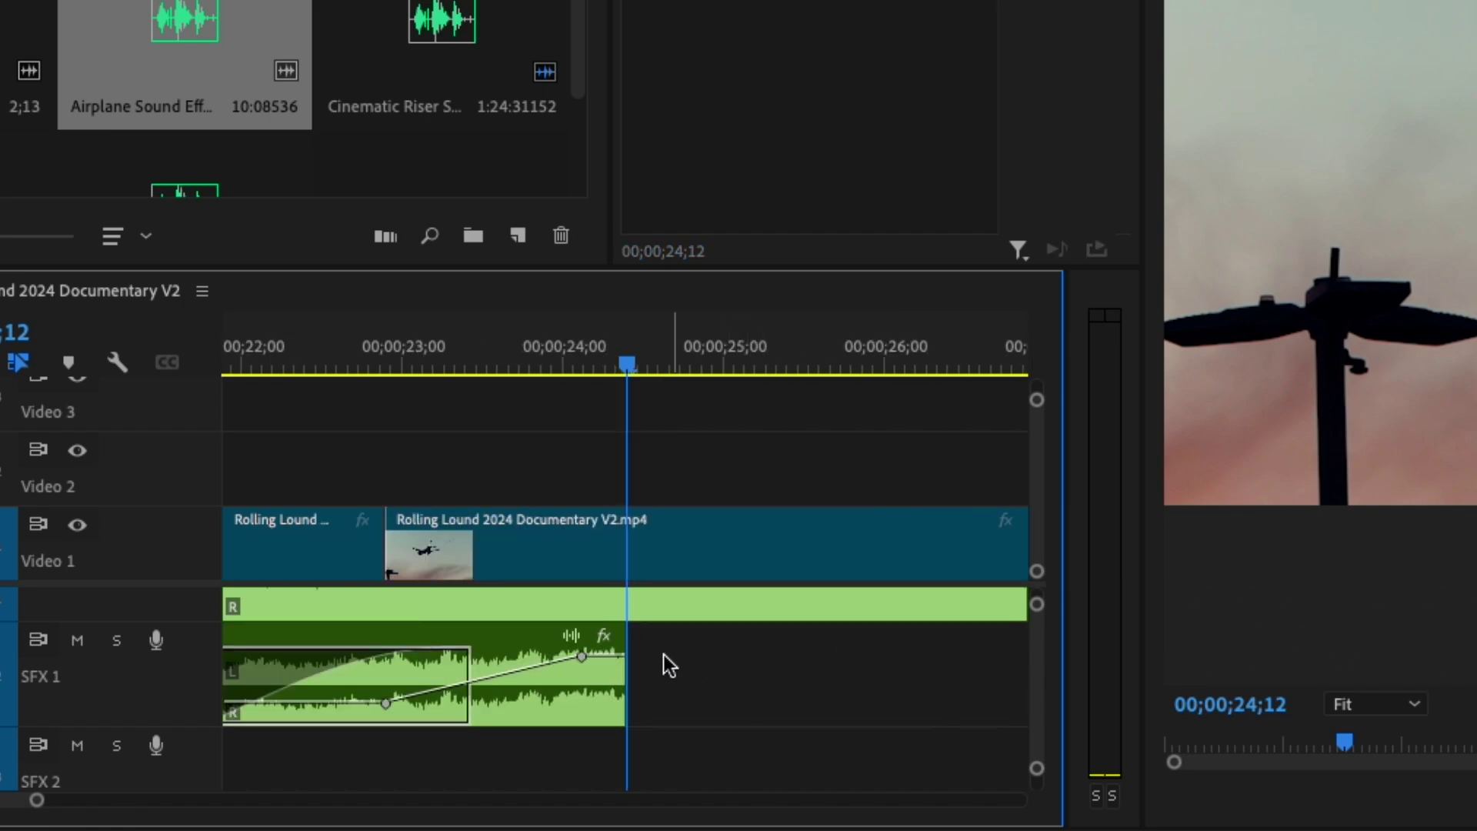
drag(613, 658, 538, 659)
key(minus)
key(minus)
click(565, 352)
key(space)
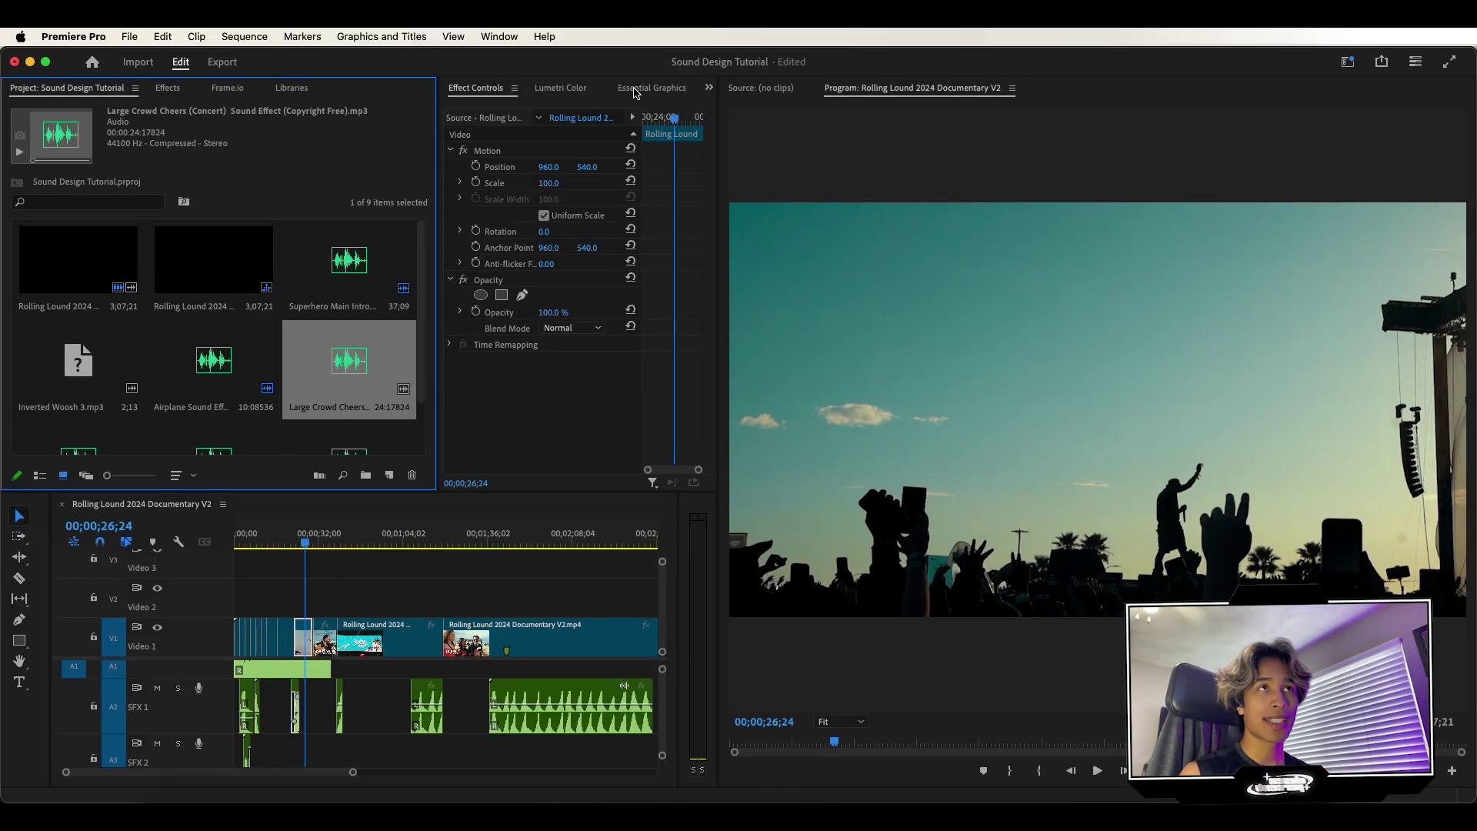
Step: Open the Essential Sound panel and widen it
click(636, 90)
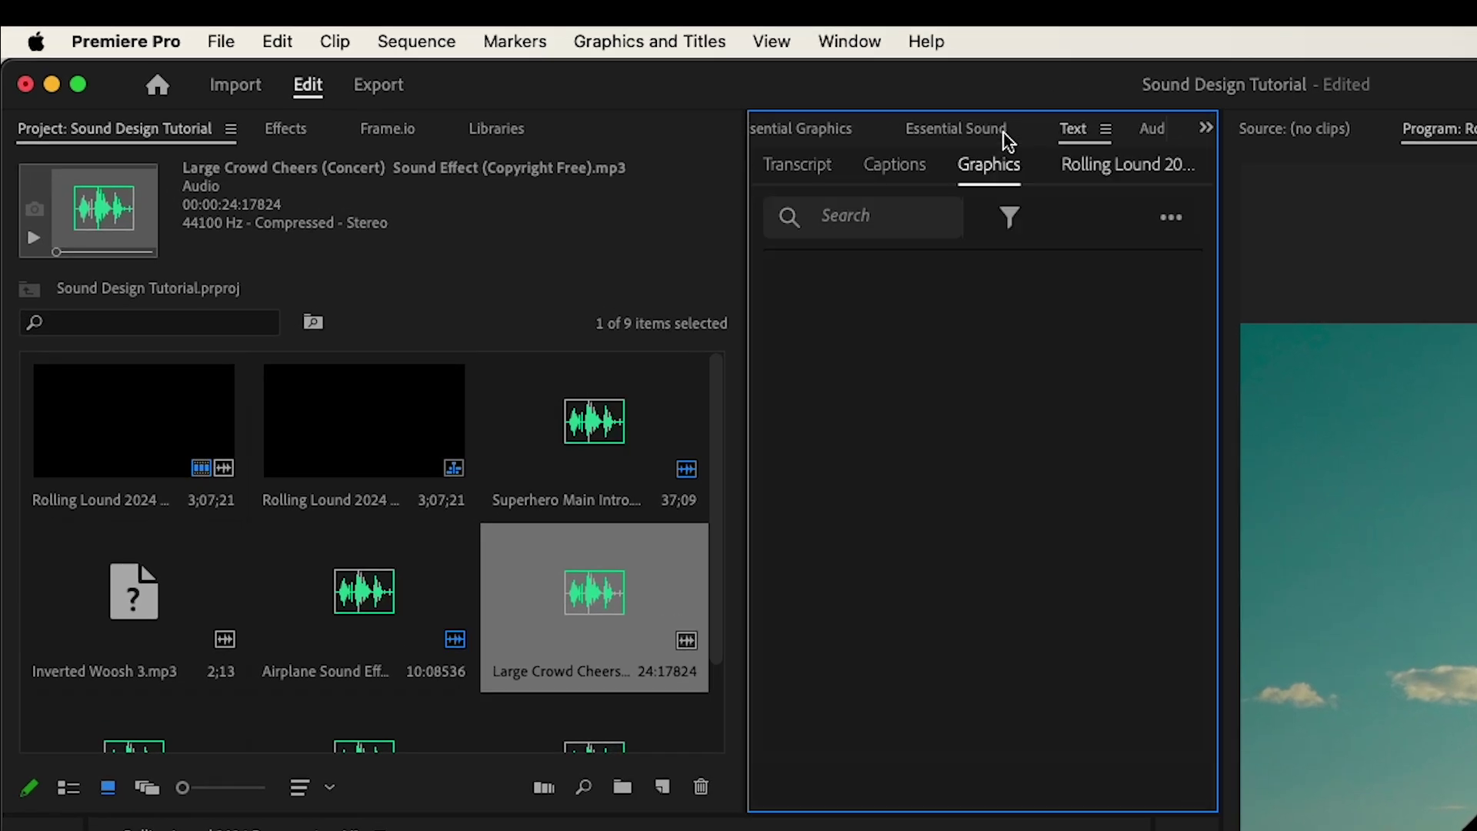
click(971, 136)
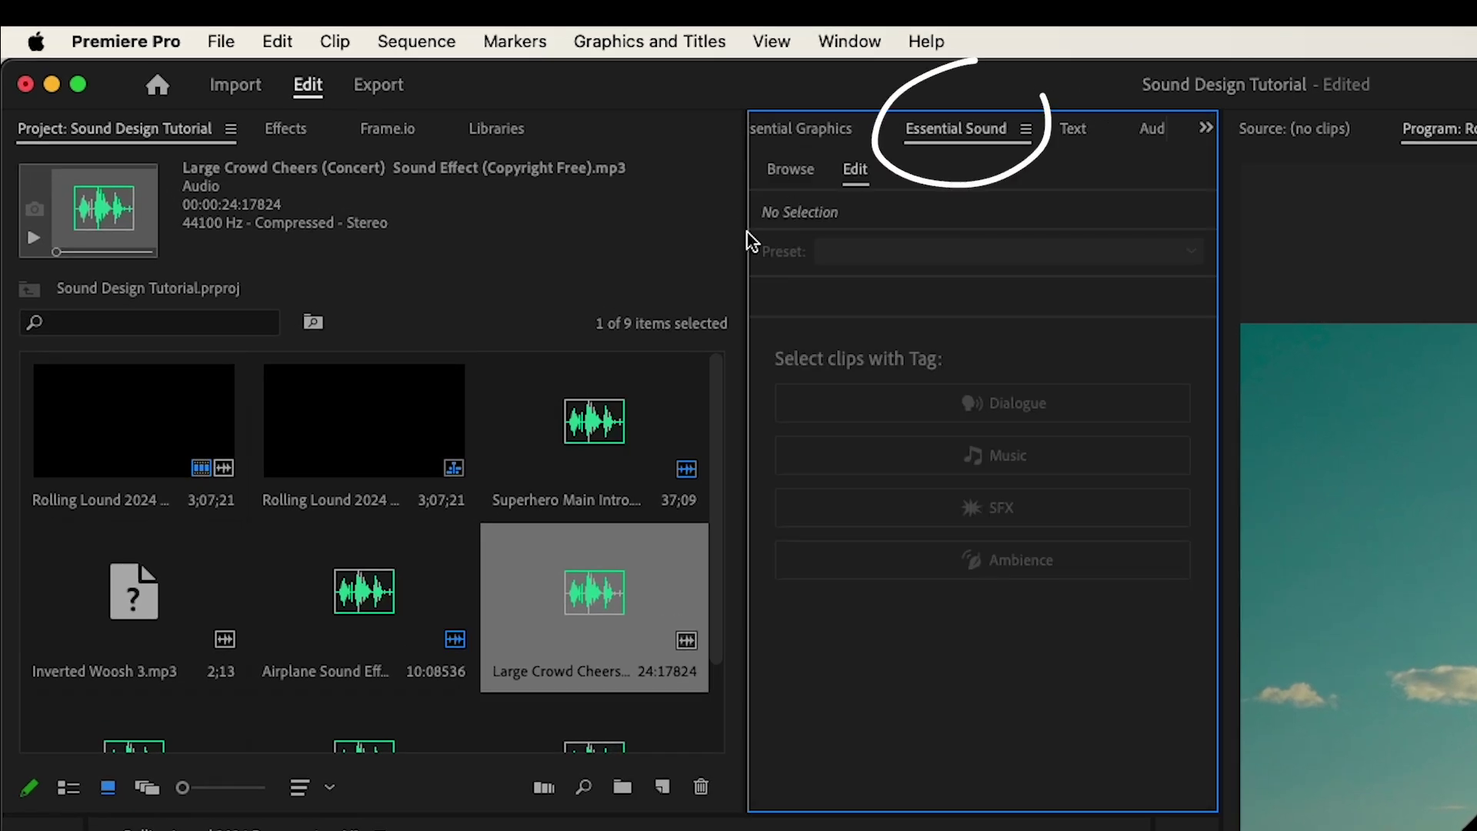
drag(746, 247, 517, 255)
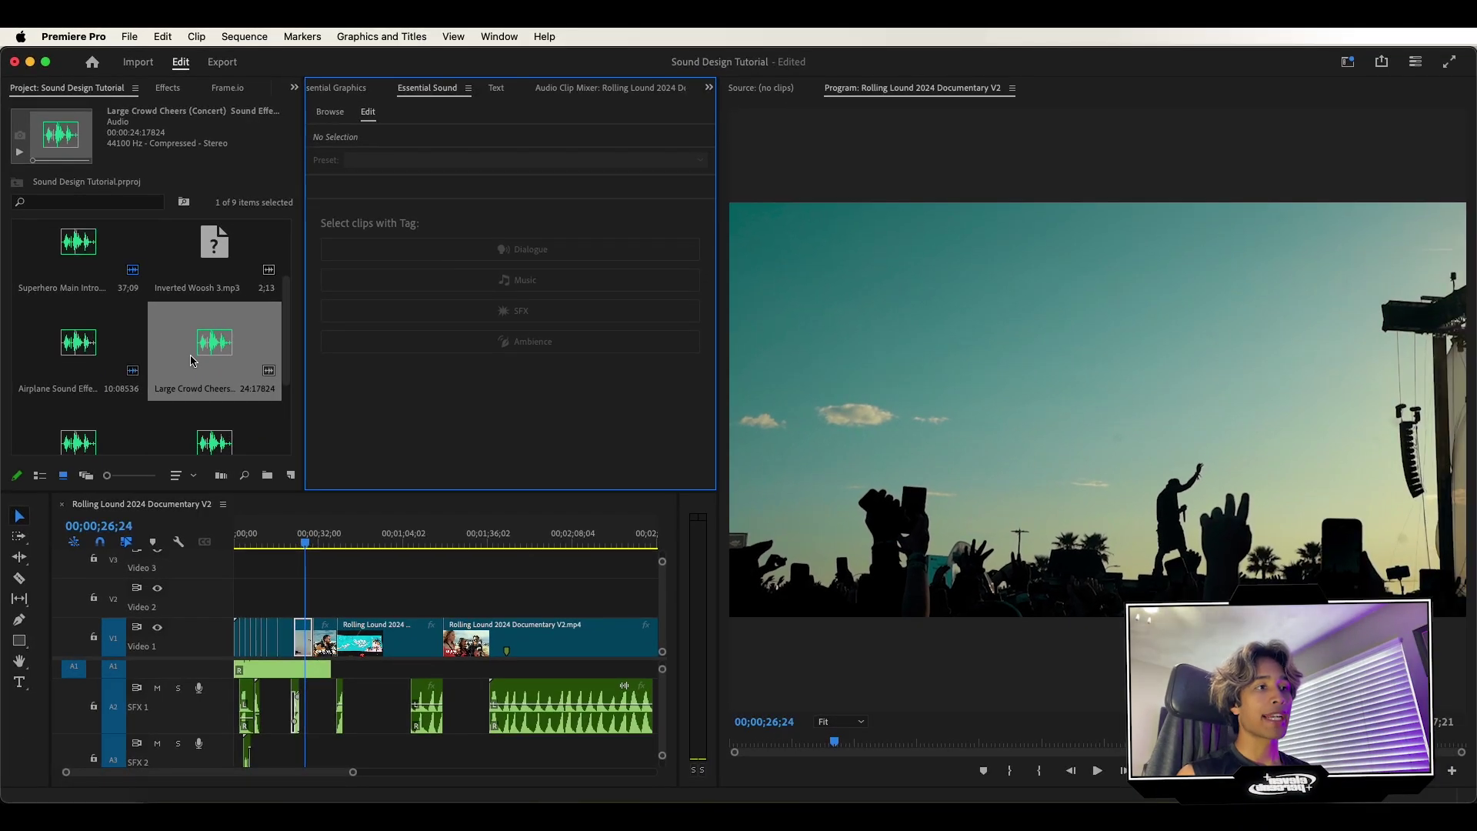
Step: Place Large Crowd Cheers on SFX 2 near 00;00;46 and lower its volume to about -10.45 dB
drag(190, 354, 350, 750)
click(356, 546)
key(space)
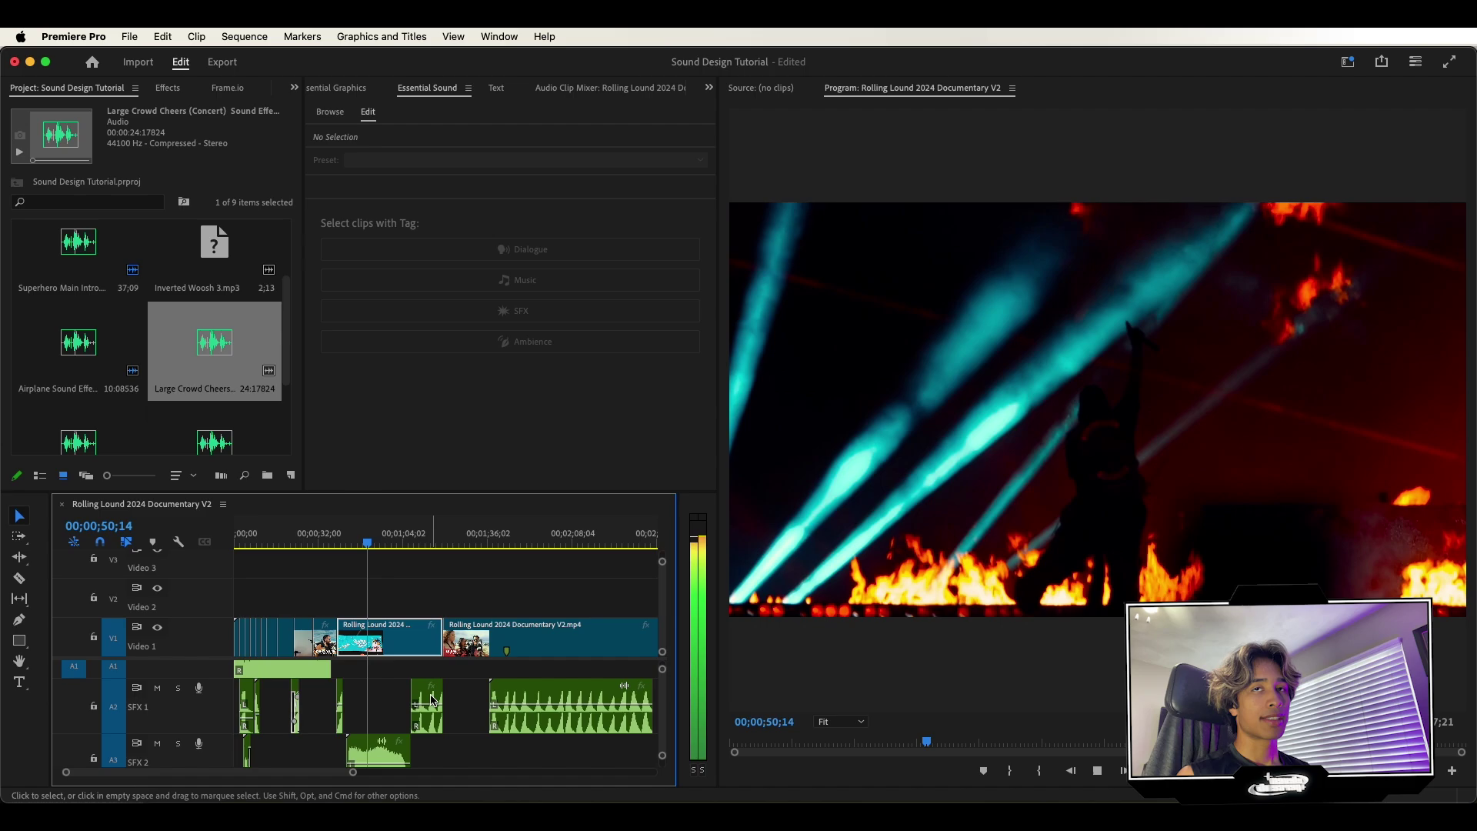
key(space)
scroll(410, 732, down, 2)
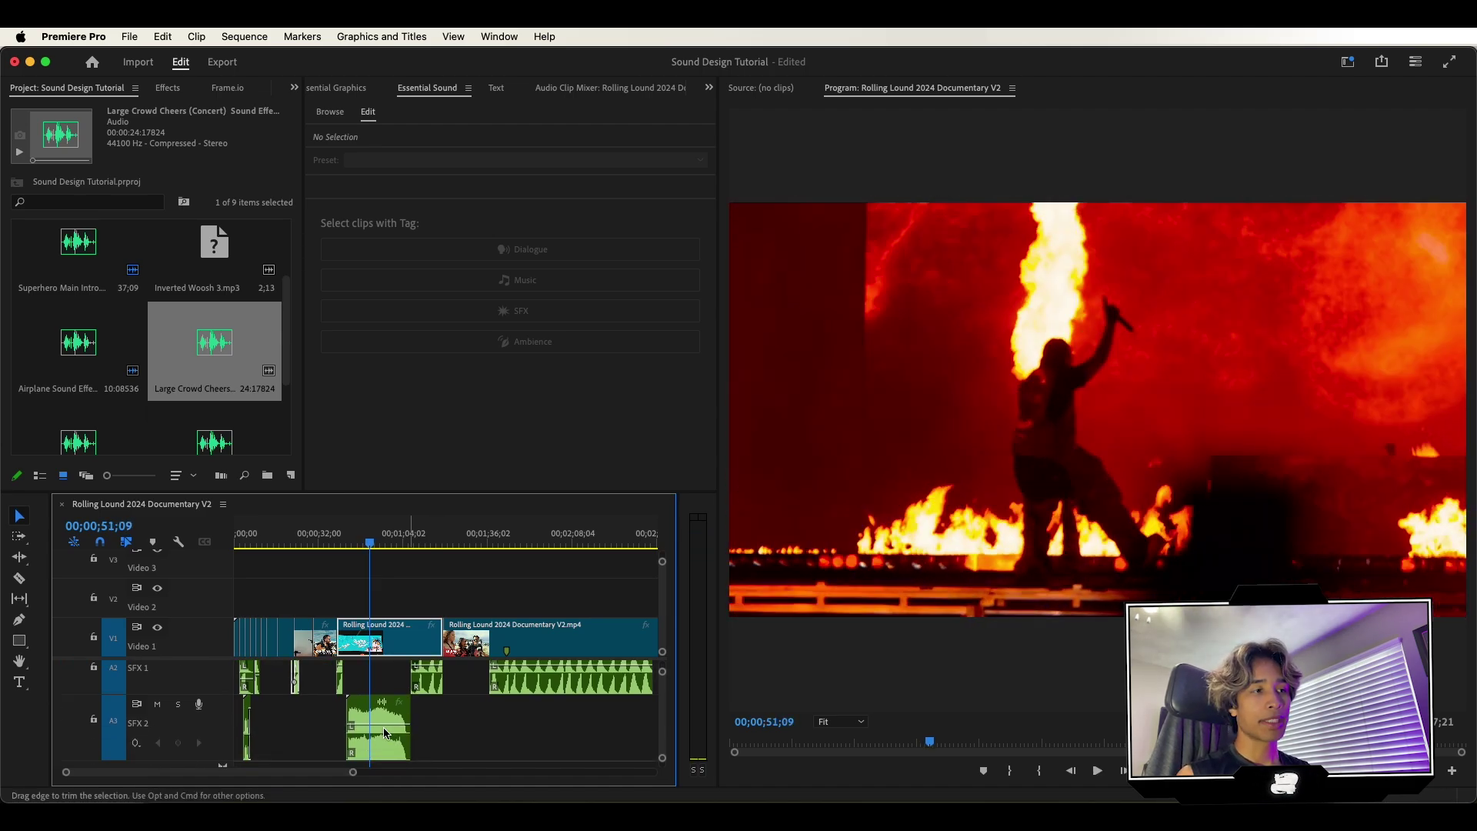
drag(385, 719, 385, 731)
Step: Tag the Large Crowd Cheers clip as Dialogue in Essential Sound and show its Preset list
click(356, 533)
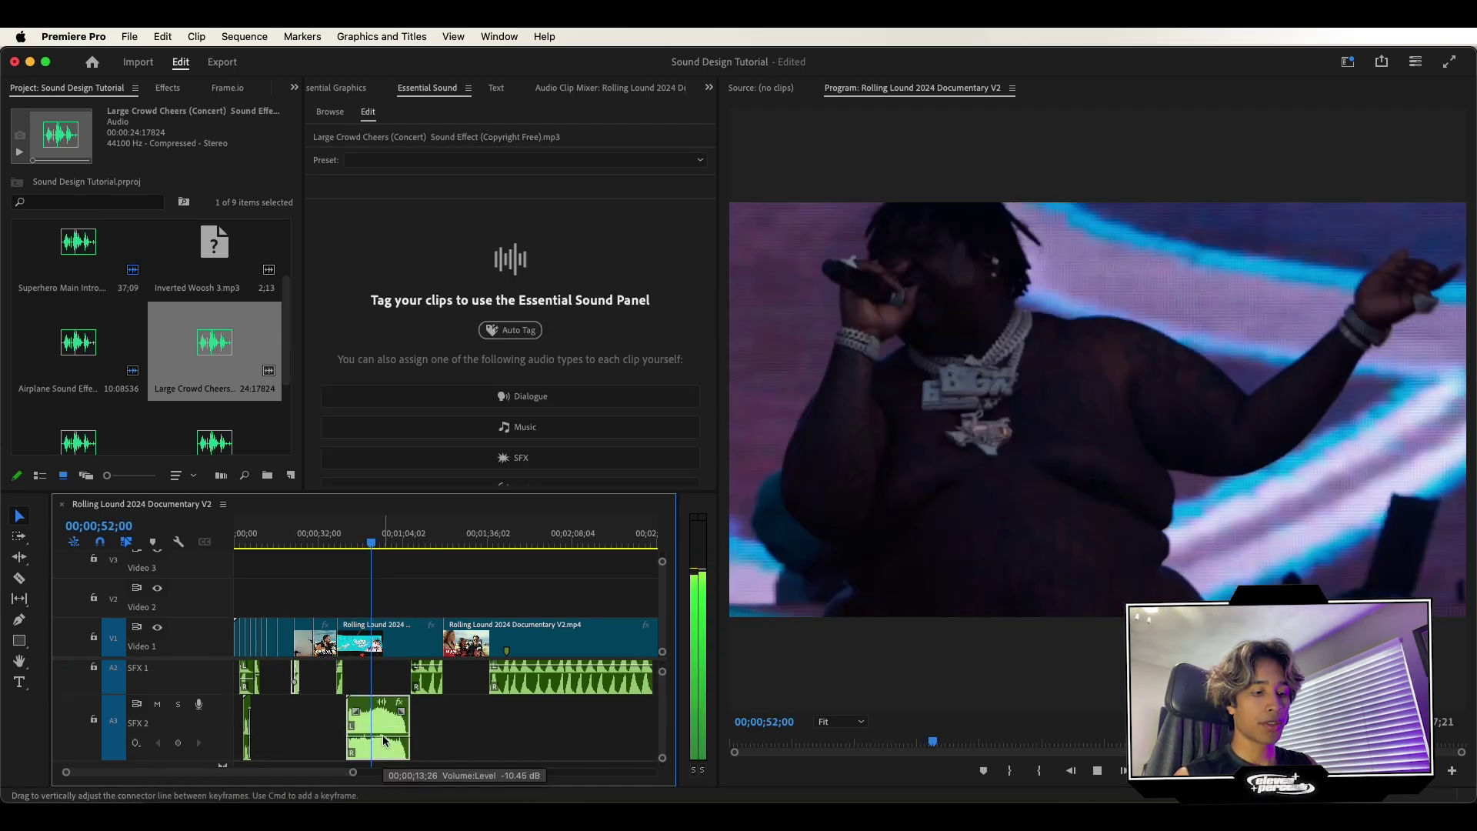
key(=)
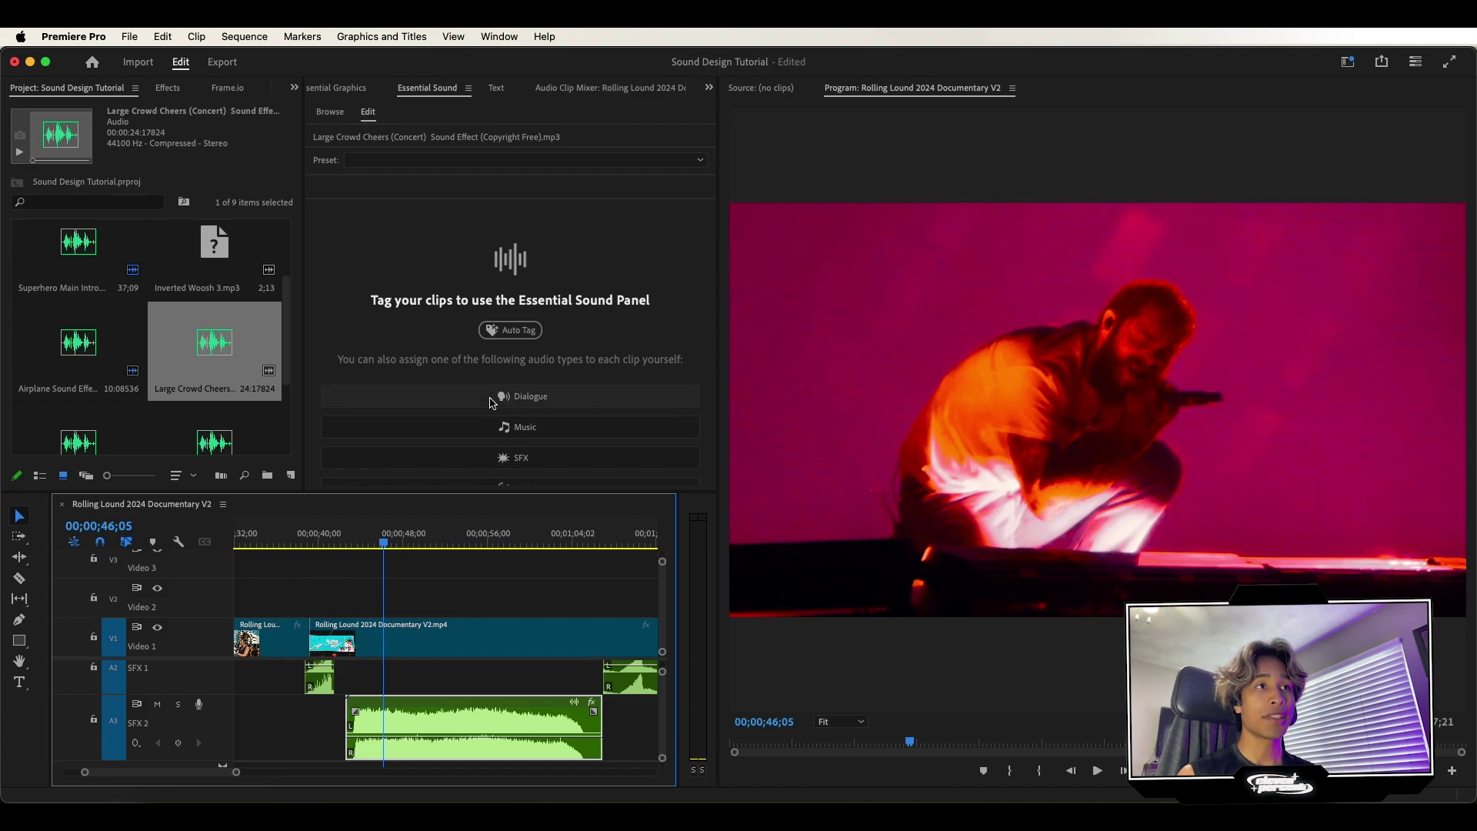
click(450, 403)
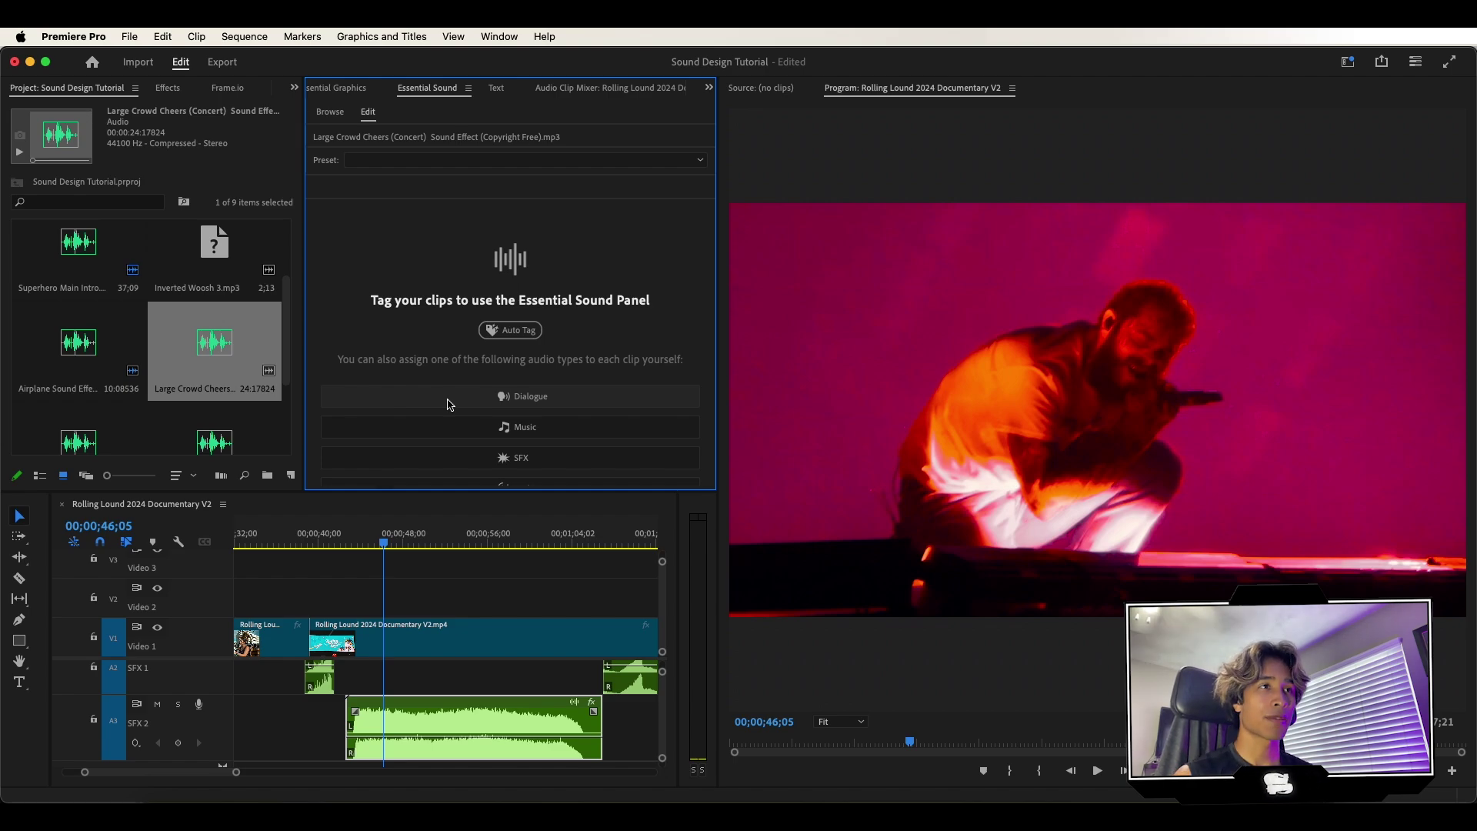
click(450, 404)
click(423, 187)
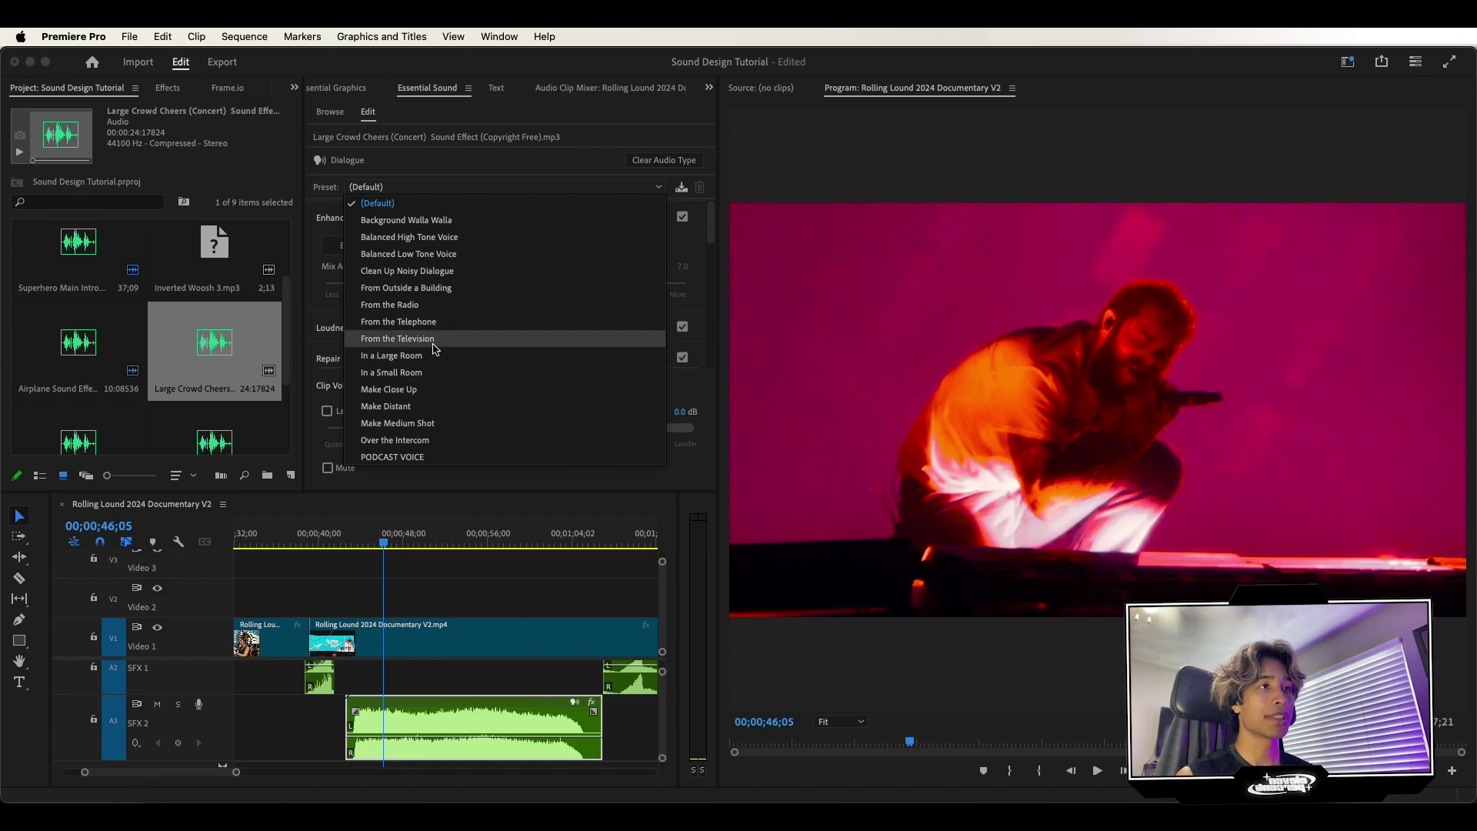
Step: Audition presets, apply From Outside a Building to the crowd cheers clip, and raise its level to 0.2 dB
key(space)
click(369, 187)
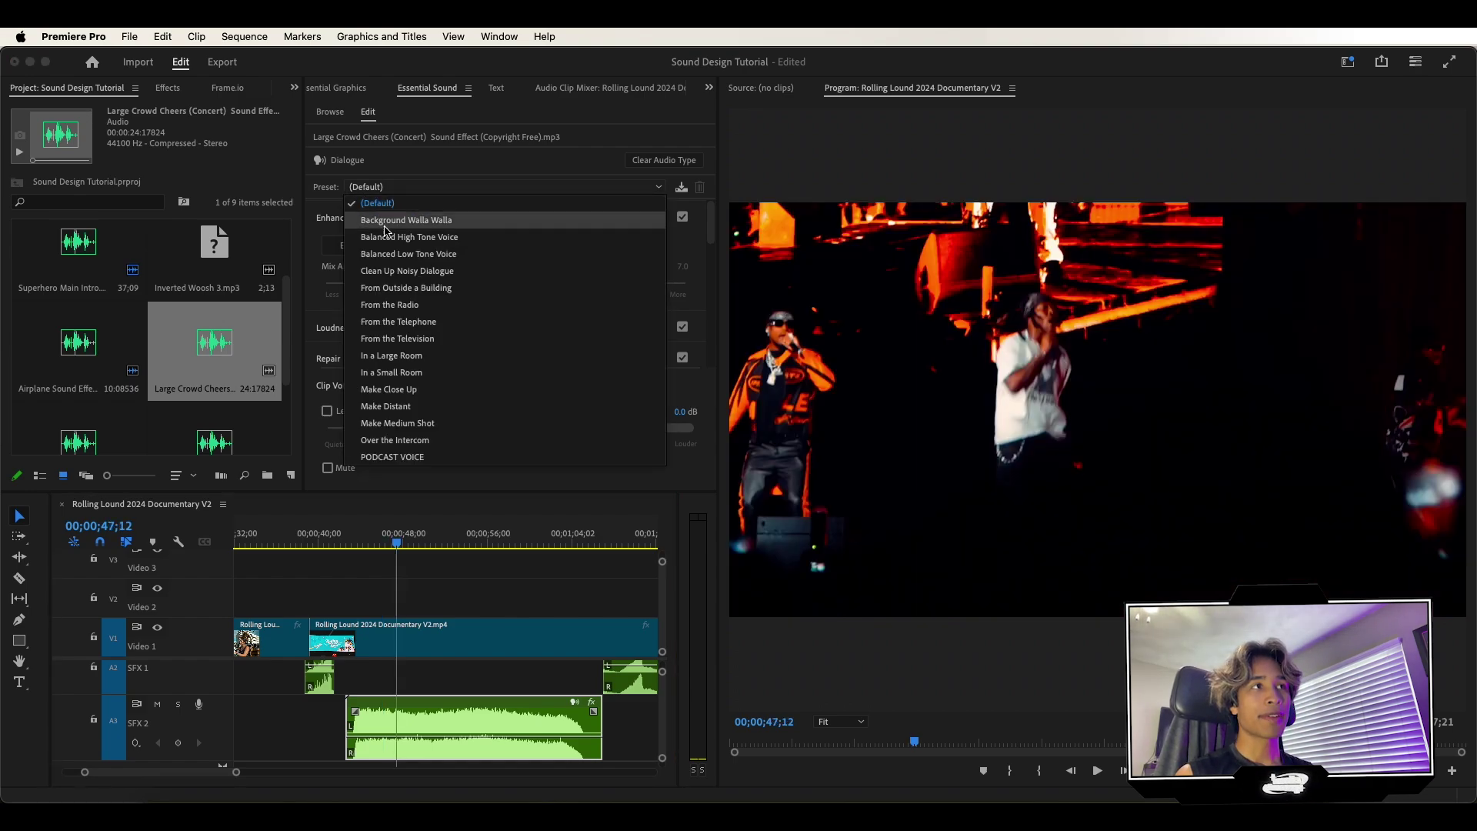
click(408, 291)
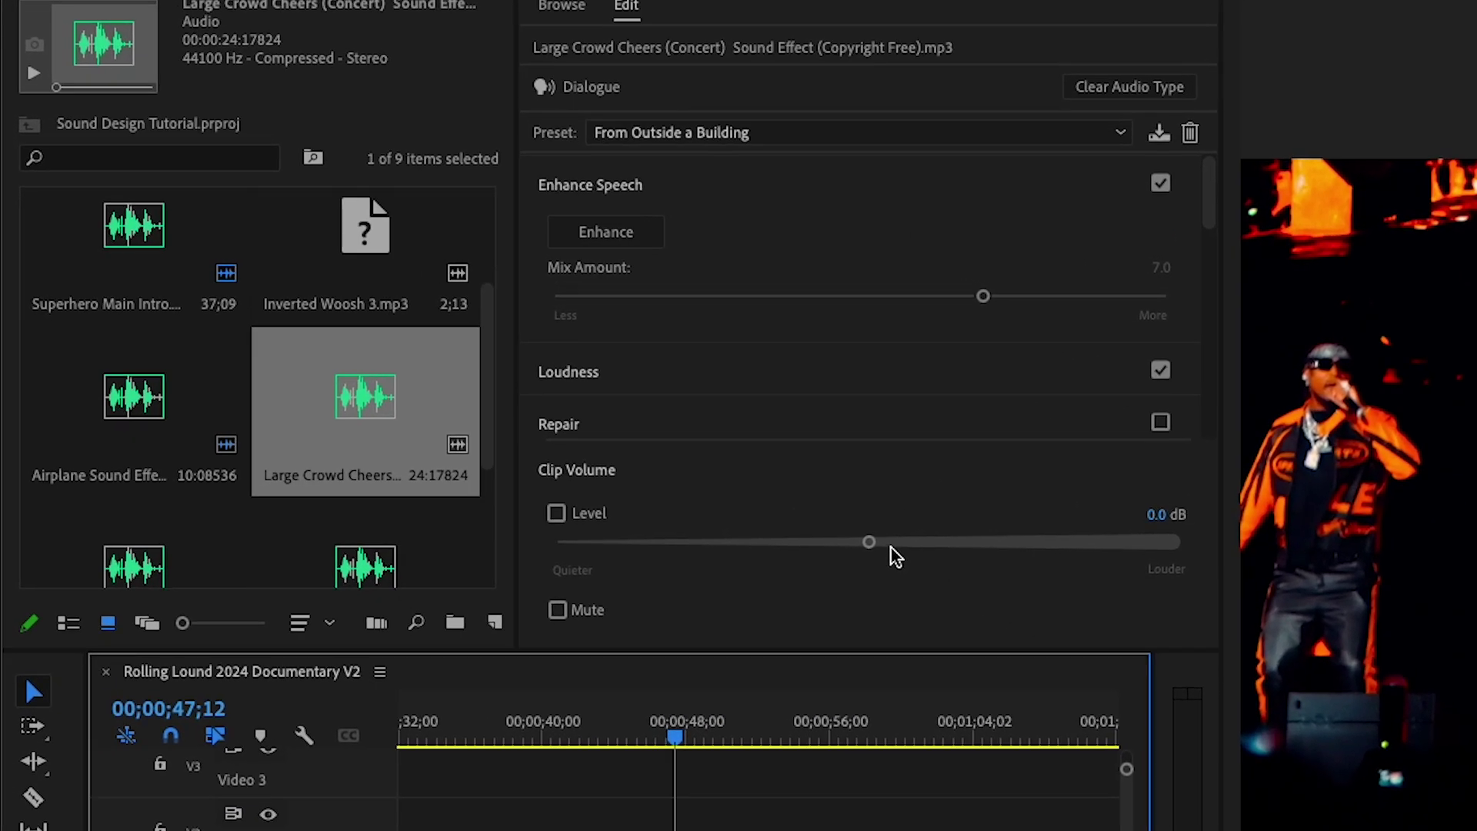
drag(523, 431, 532, 429)
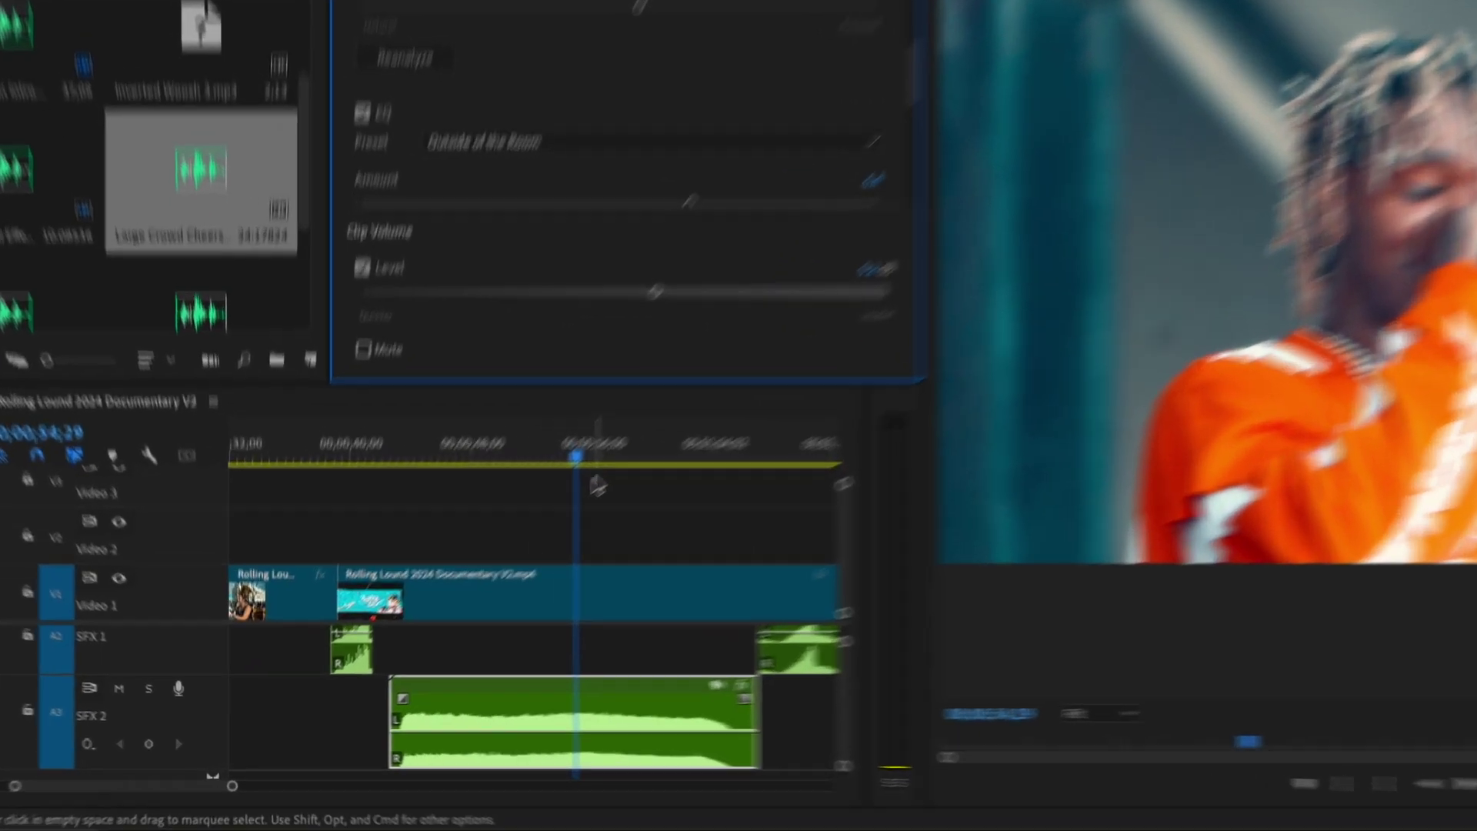
Step: Split the crowd cheers clip at the playhead and reset the second half to the (Default) preset
key(super+k)
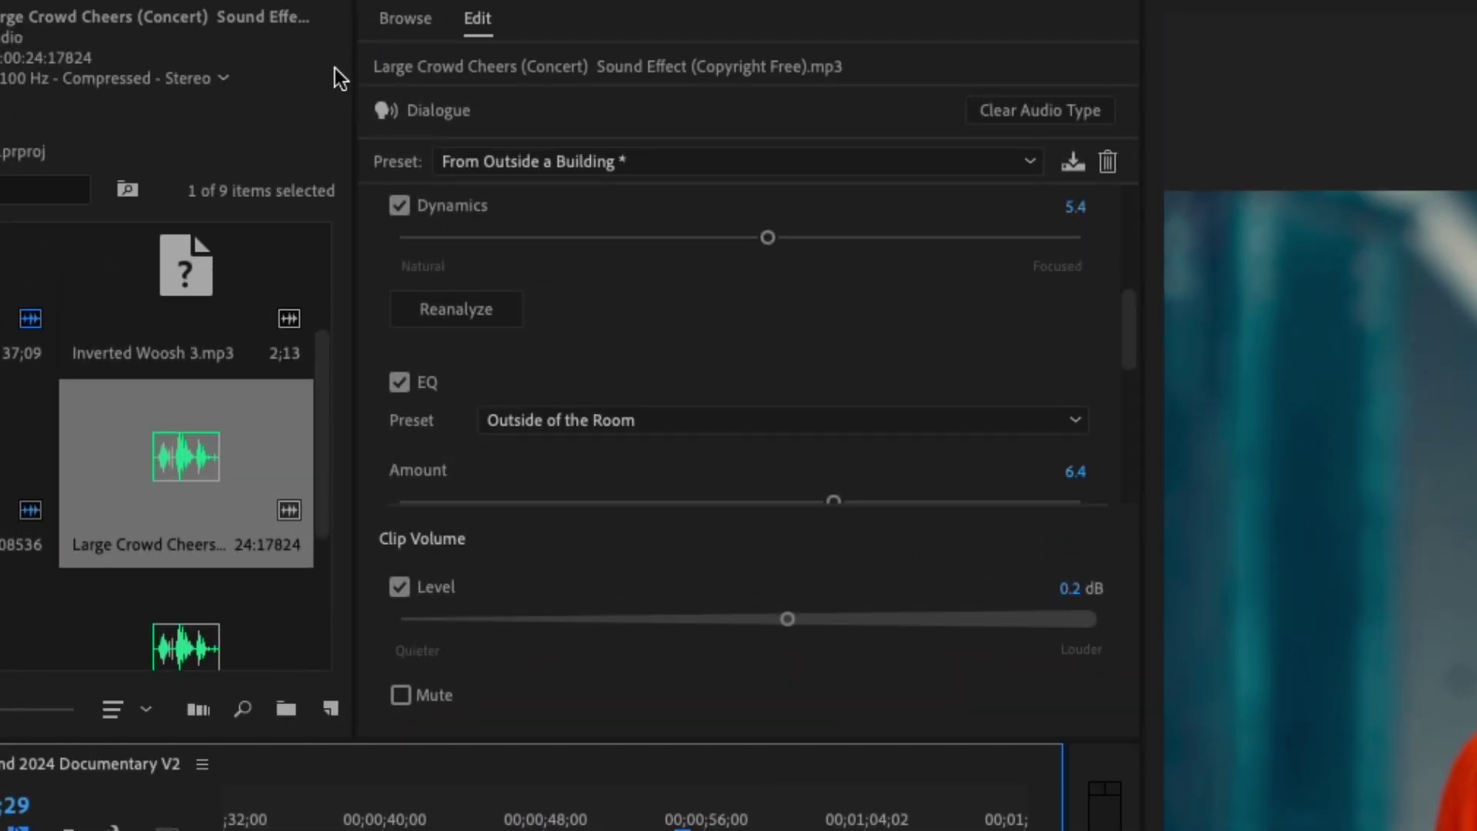
click(521, 154)
click(511, 200)
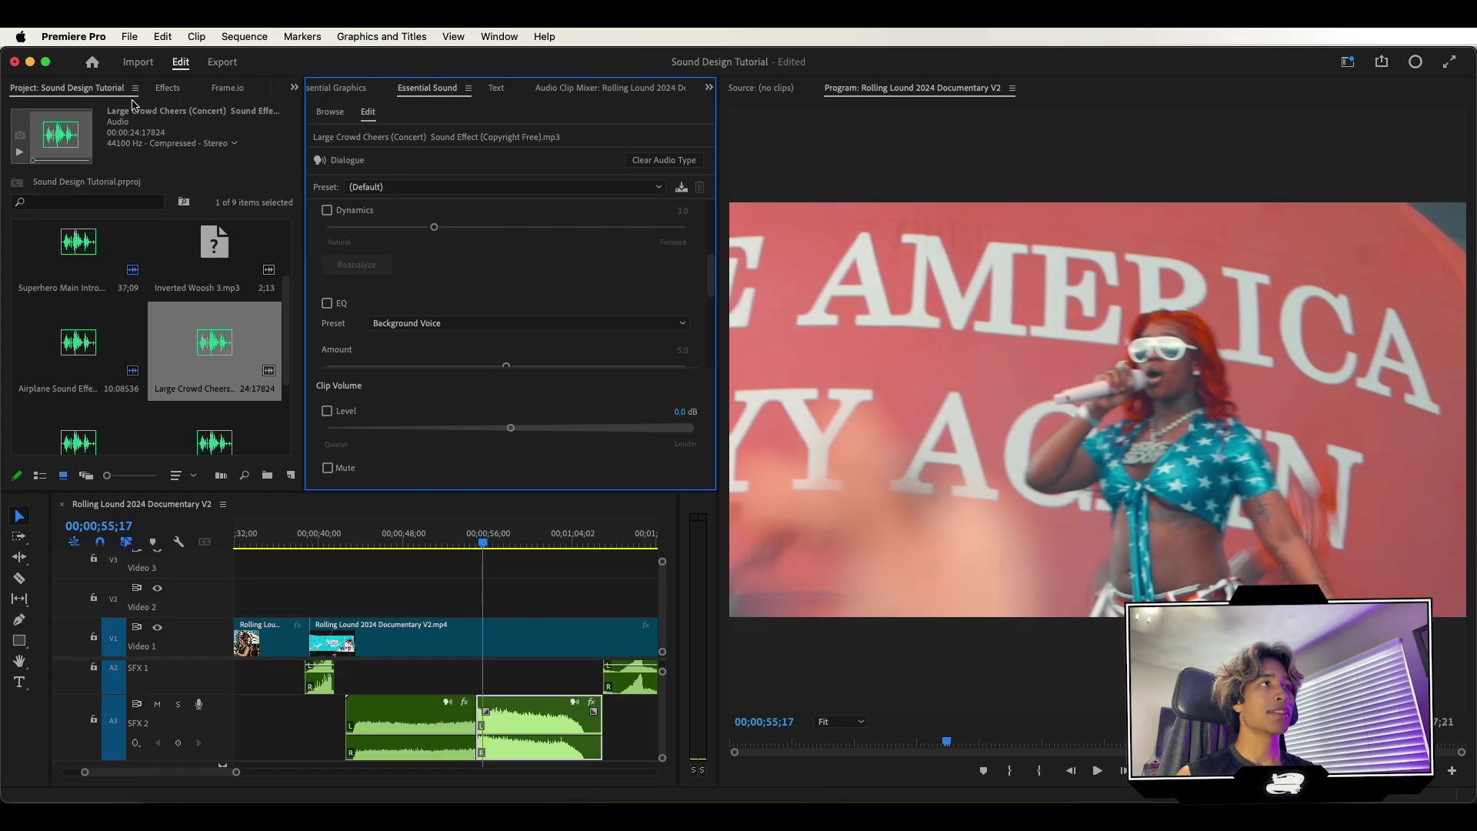
Step: Add a Constant Power crossfade at the split and play it back from 53;24
click(167, 87)
click(97, 111)
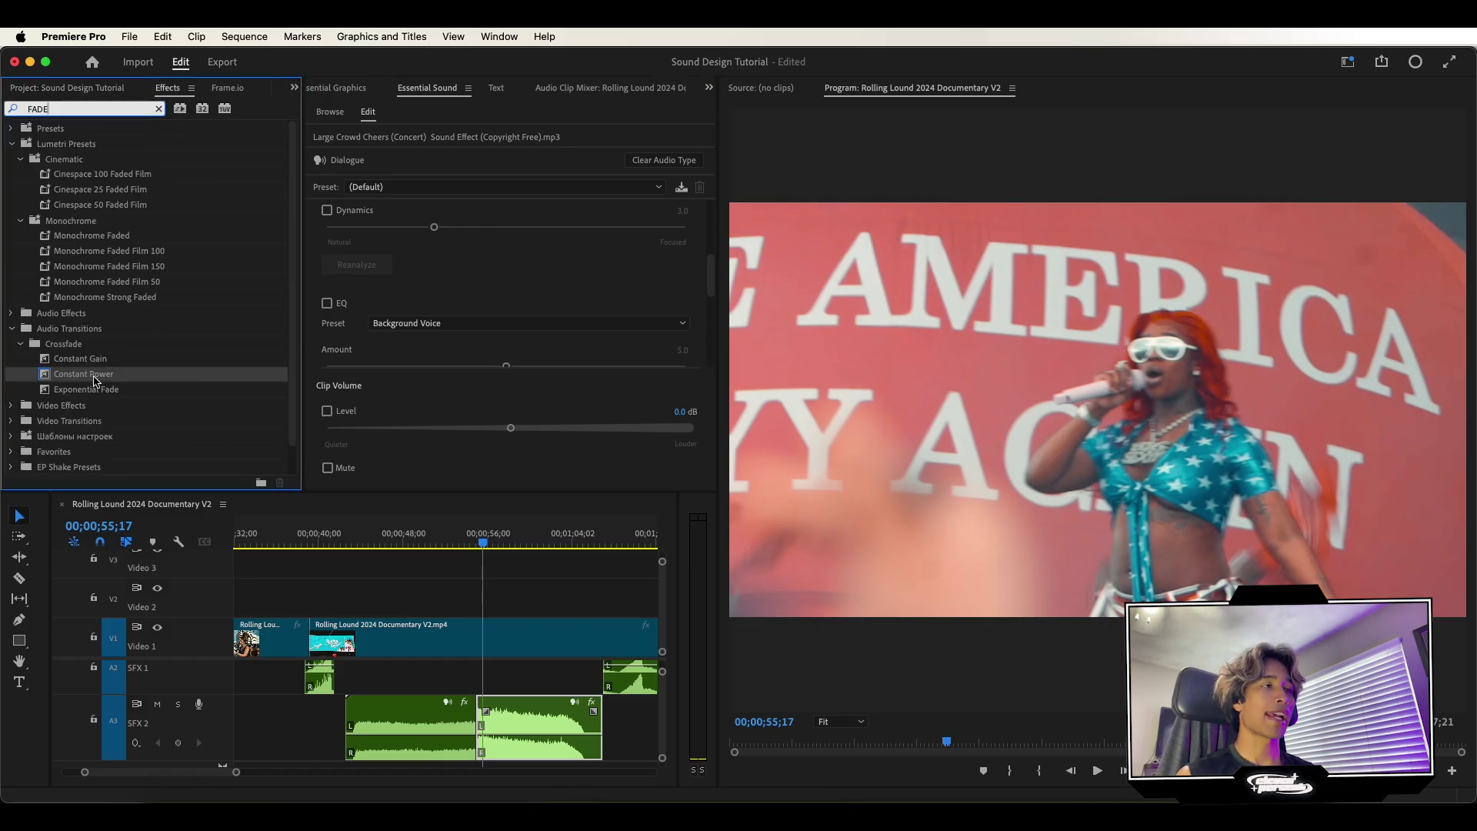
drag(96, 376, 474, 727)
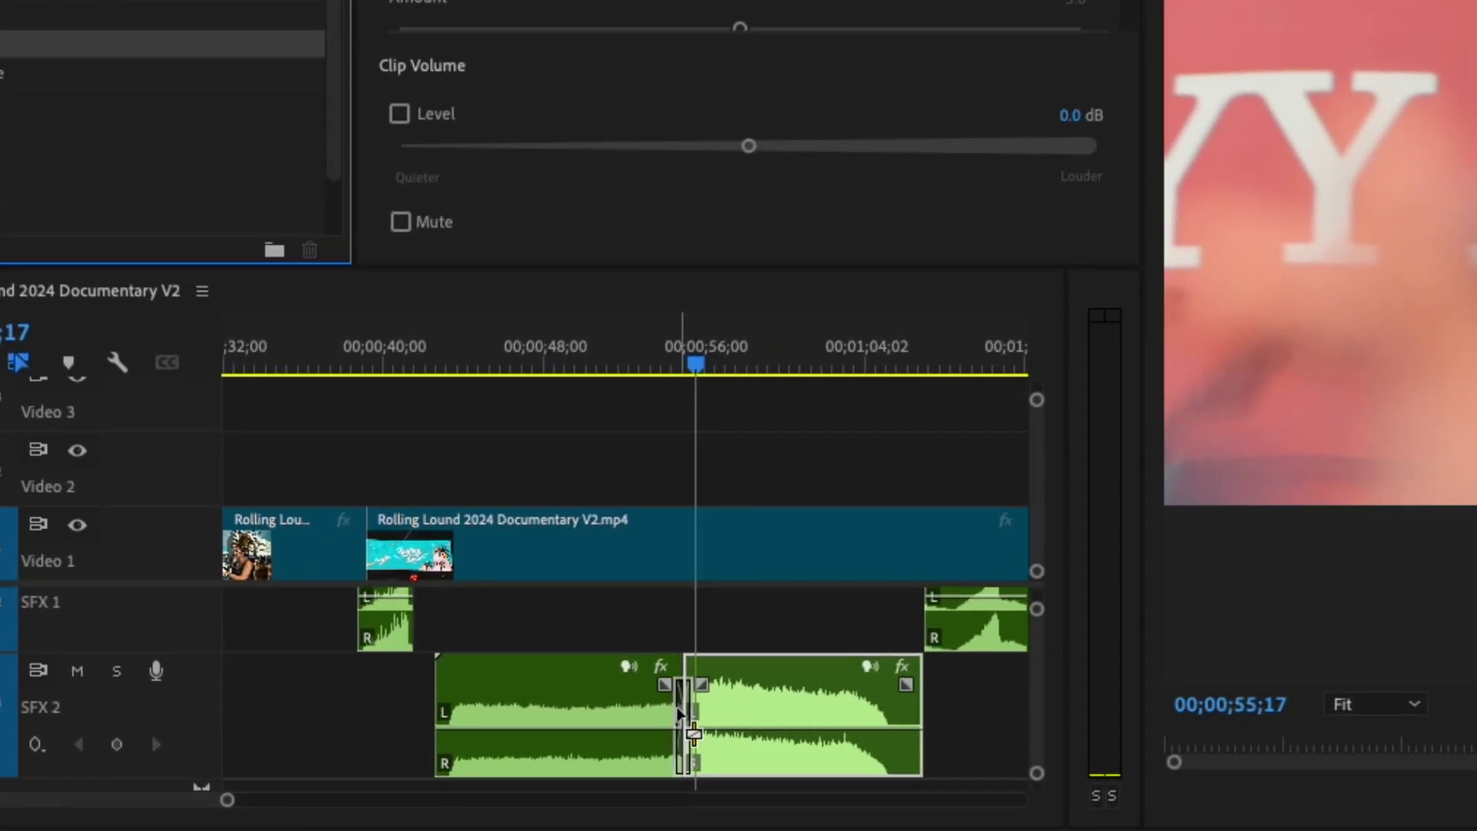
click(670, 356)
key(space)
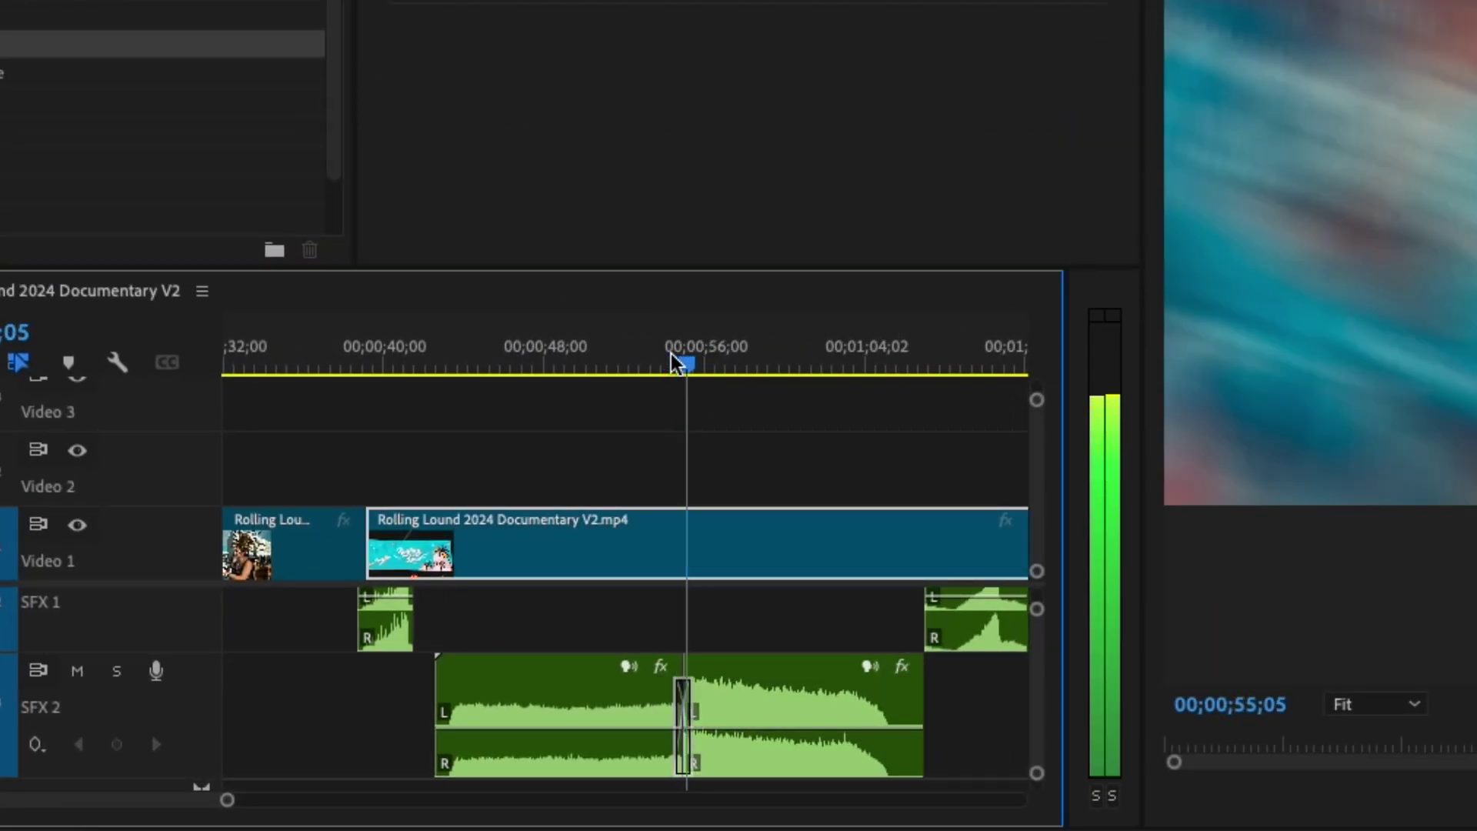
click(597, 346)
key(space)
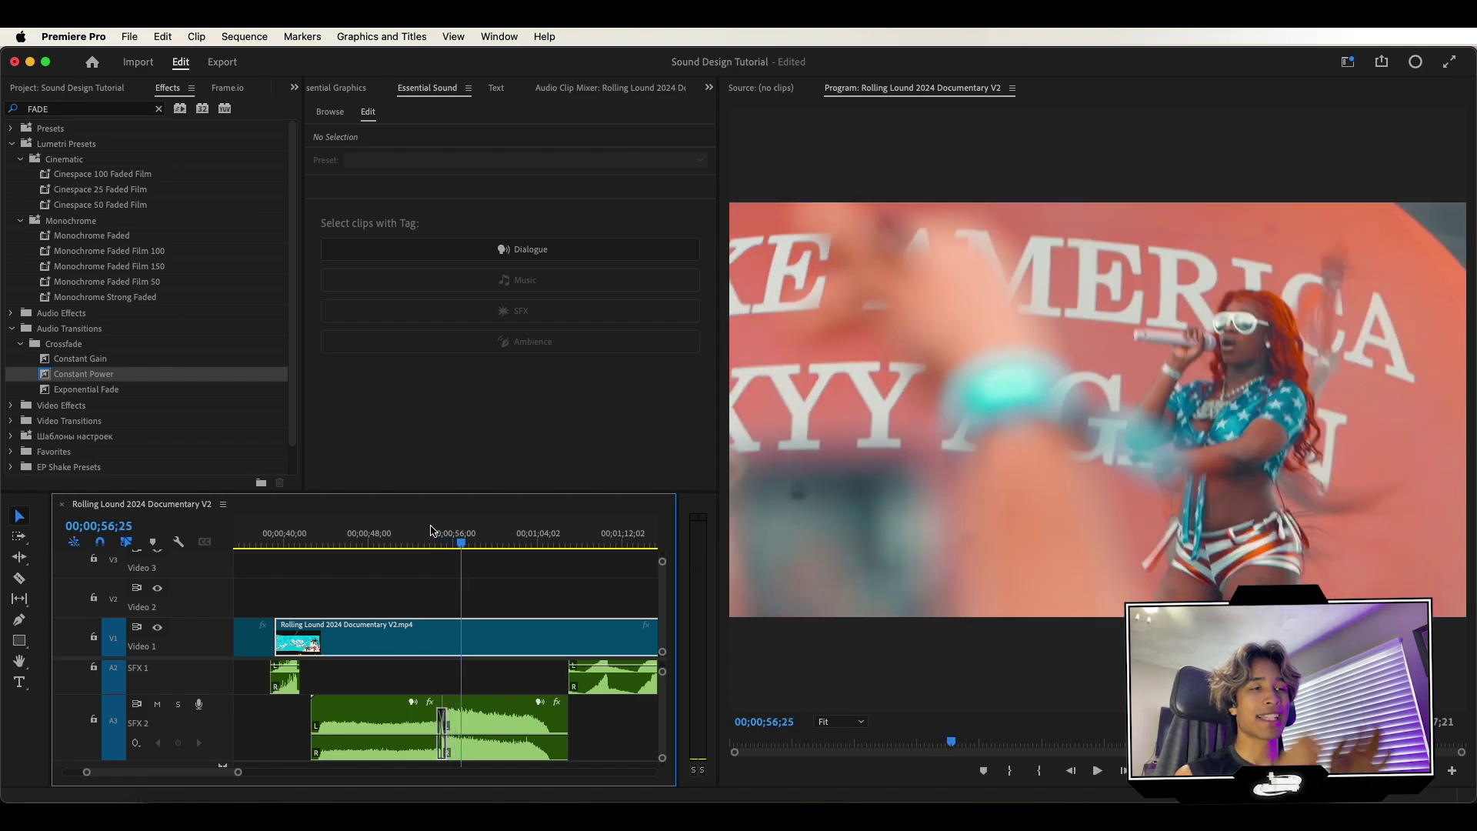
Step: Slide the crowd cheers crossfade earlier to line up with SFX 1's end near 40;20, then play it back
scroll(431, 531, up, 5)
click(431, 531)
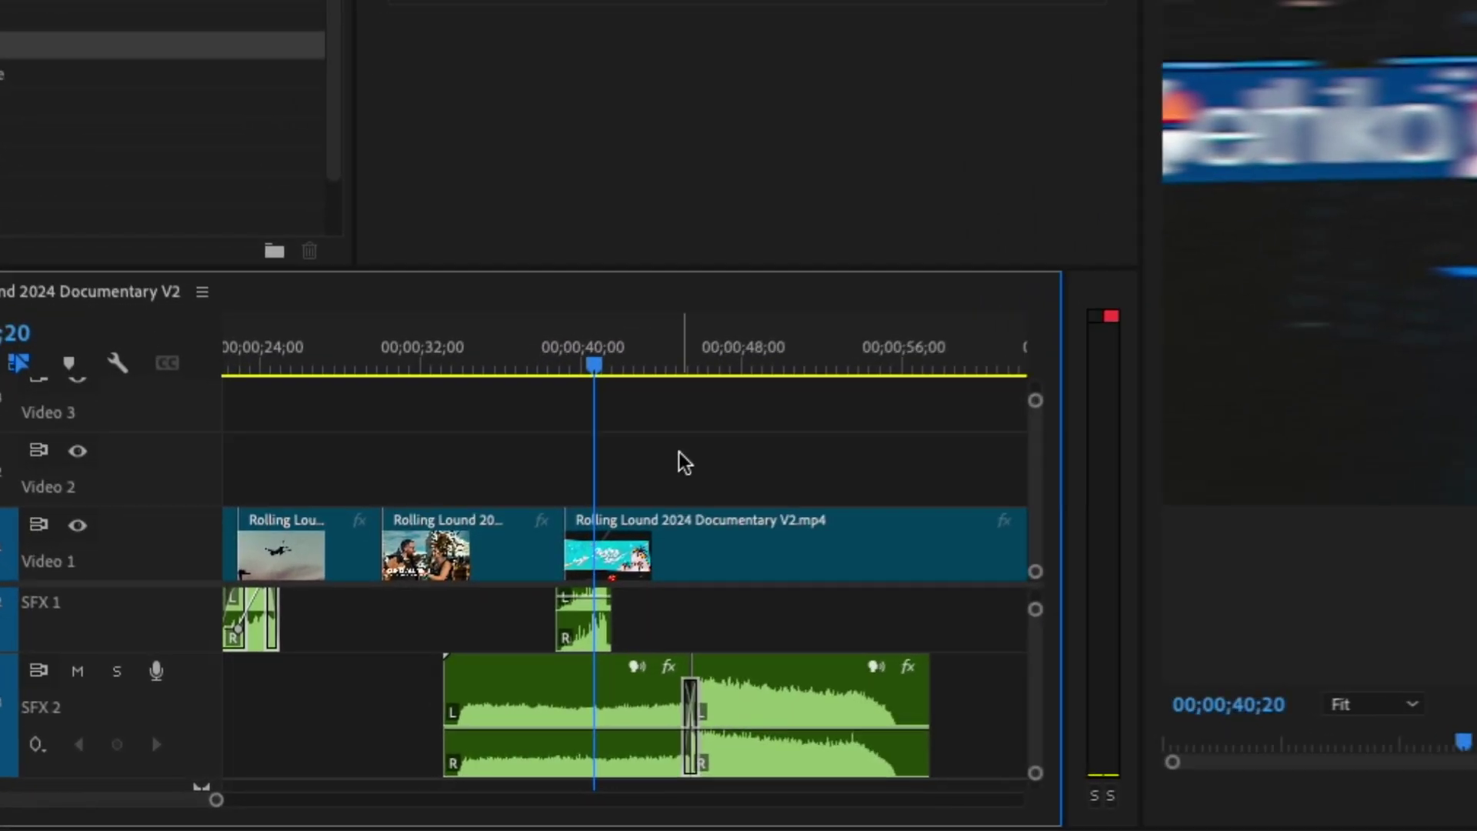
key(=)
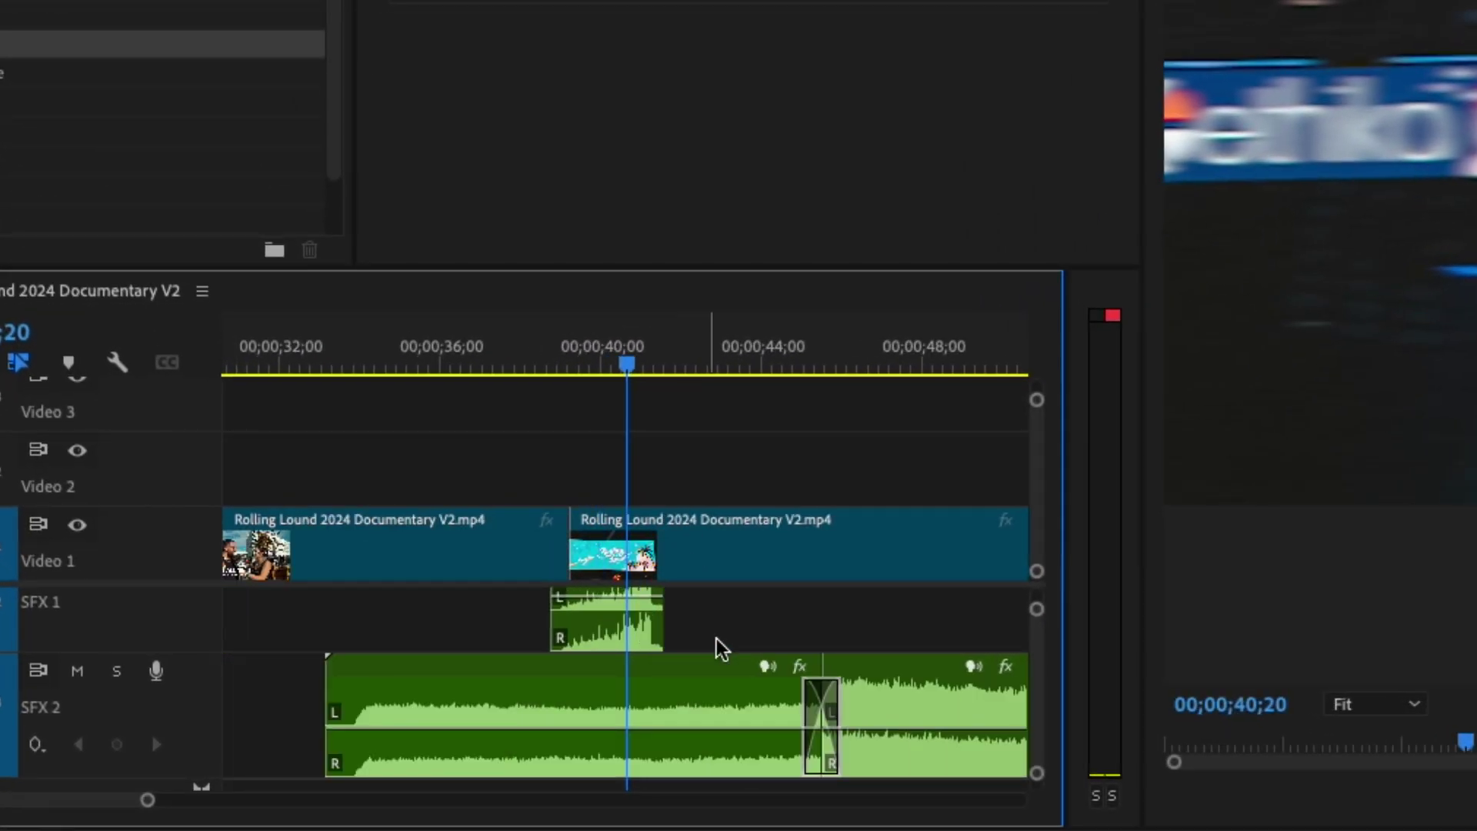
drag(767, 625, 757, 691)
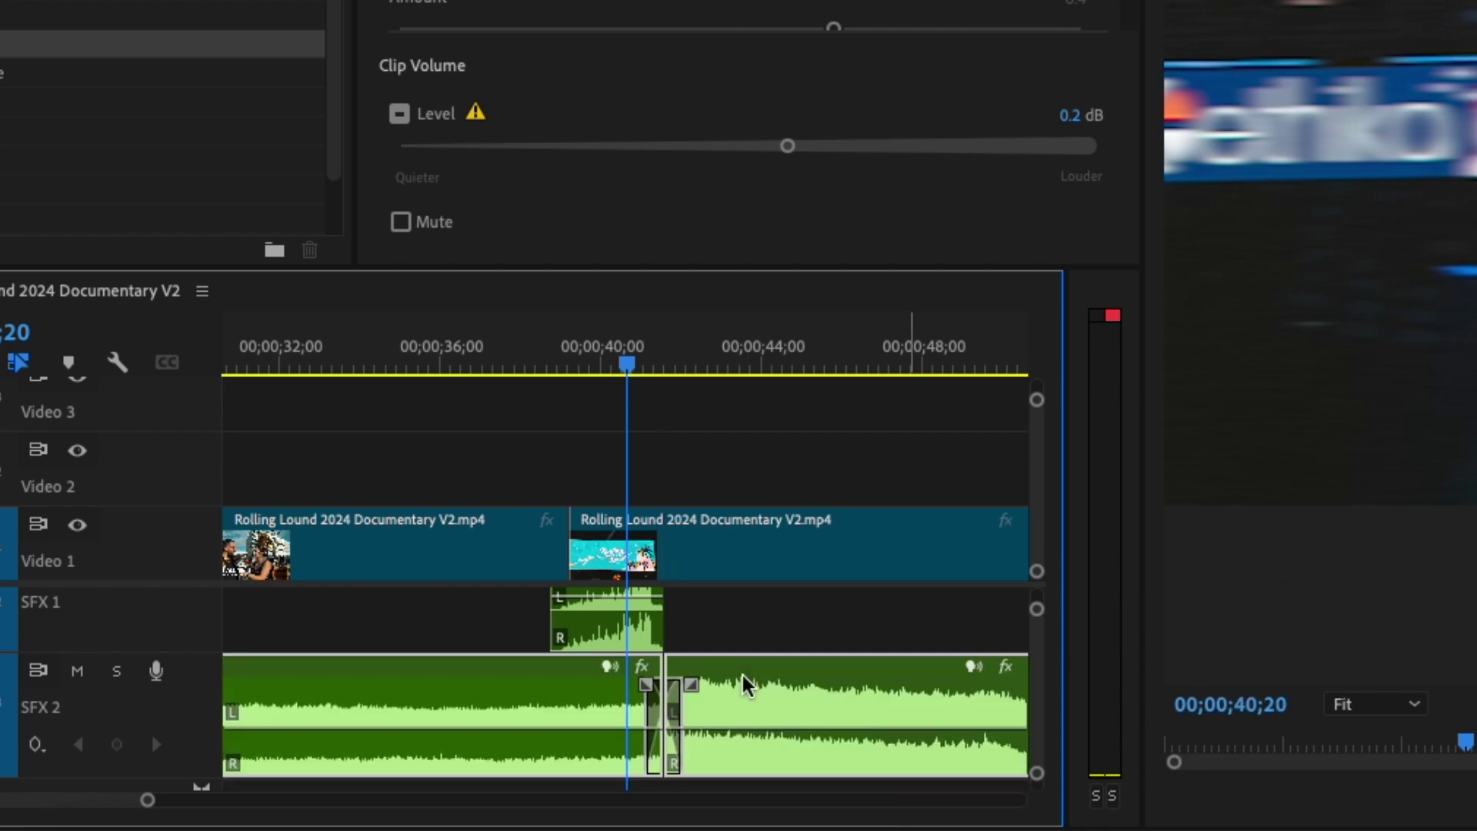
key(=)
drag(916, 698, 861, 705)
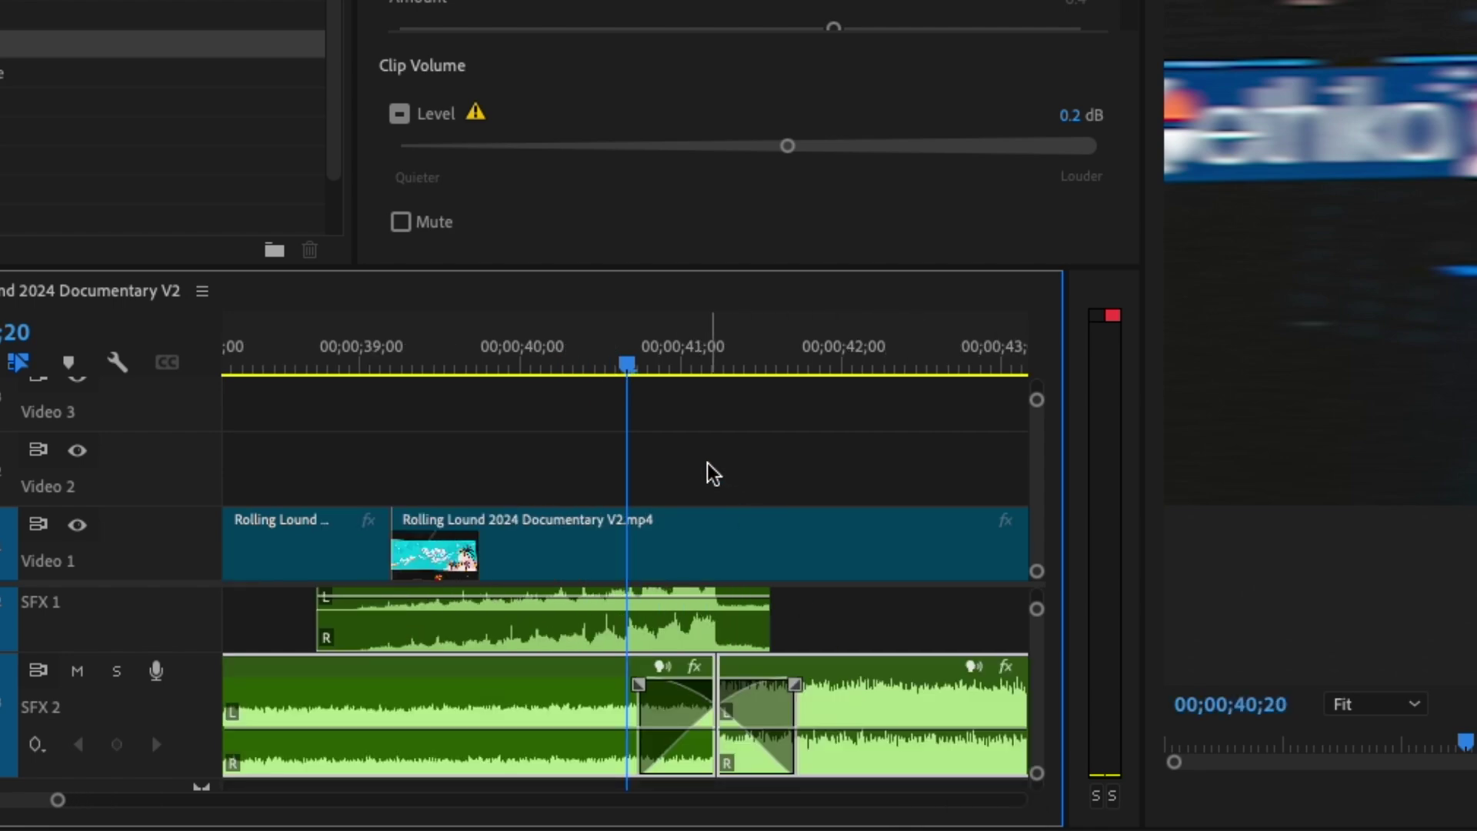
key(space)
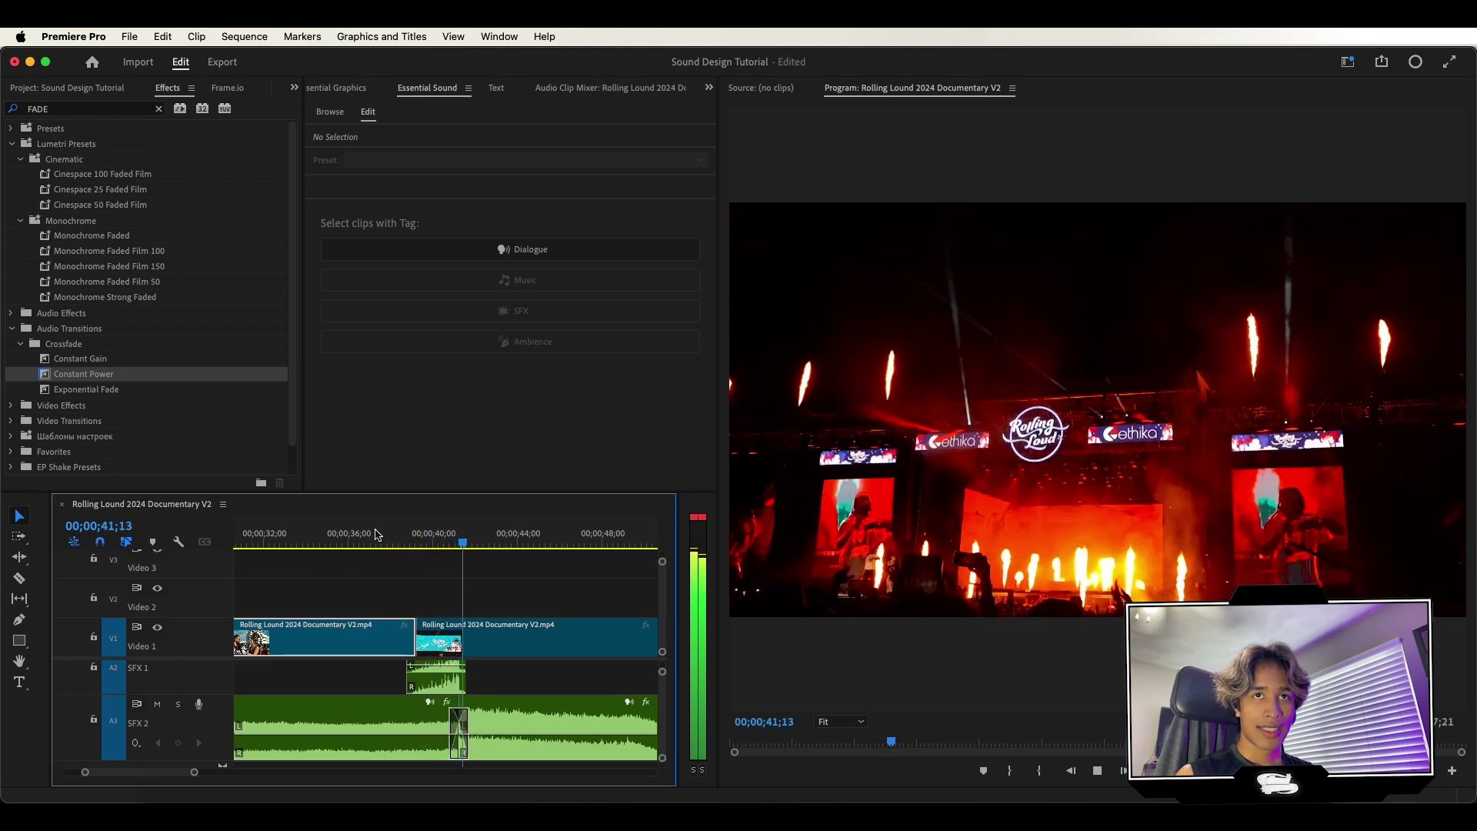
key(space)
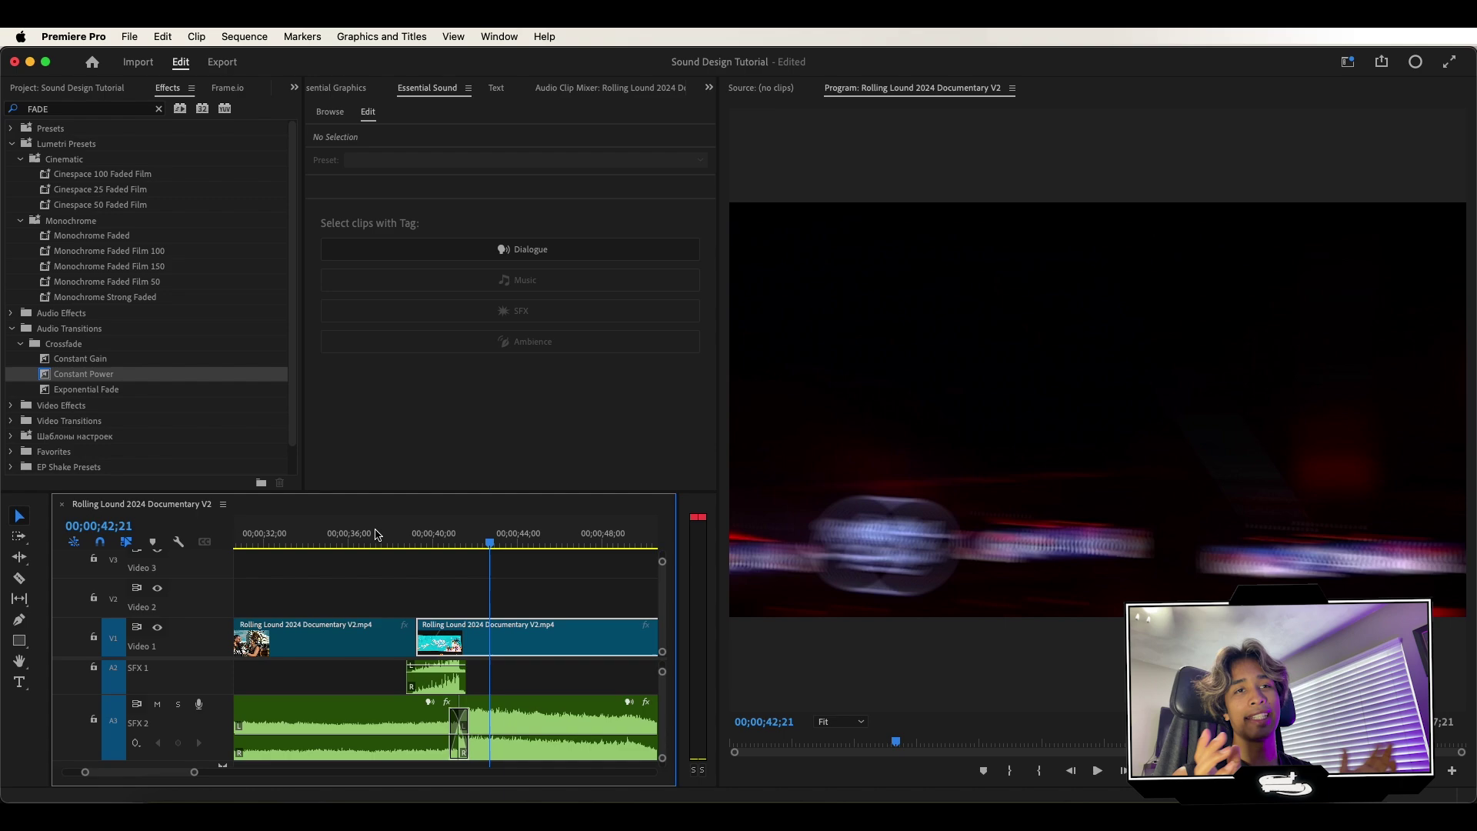